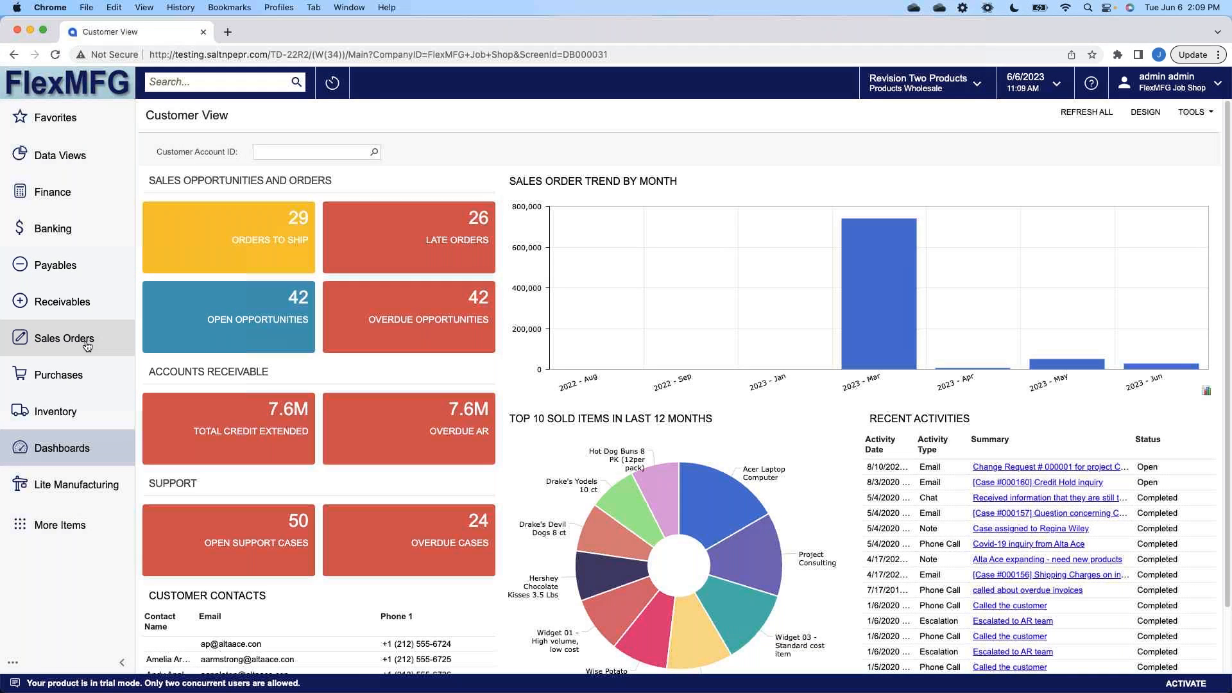
click(86, 340)
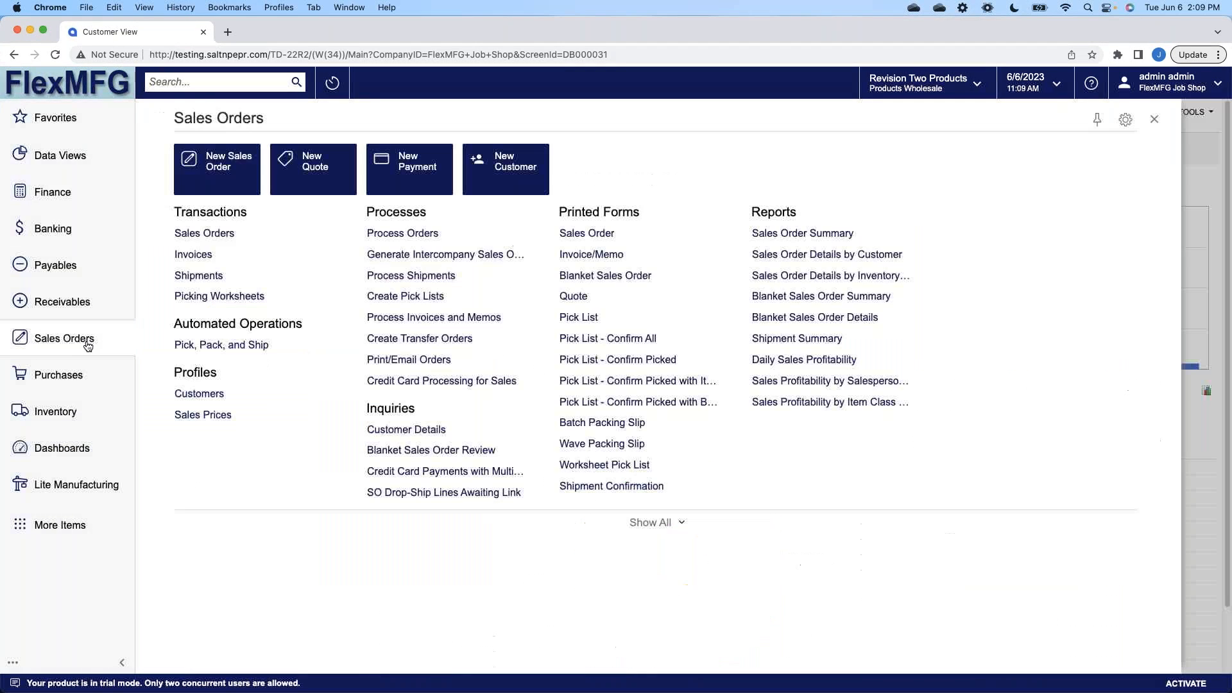
click(228, 172)
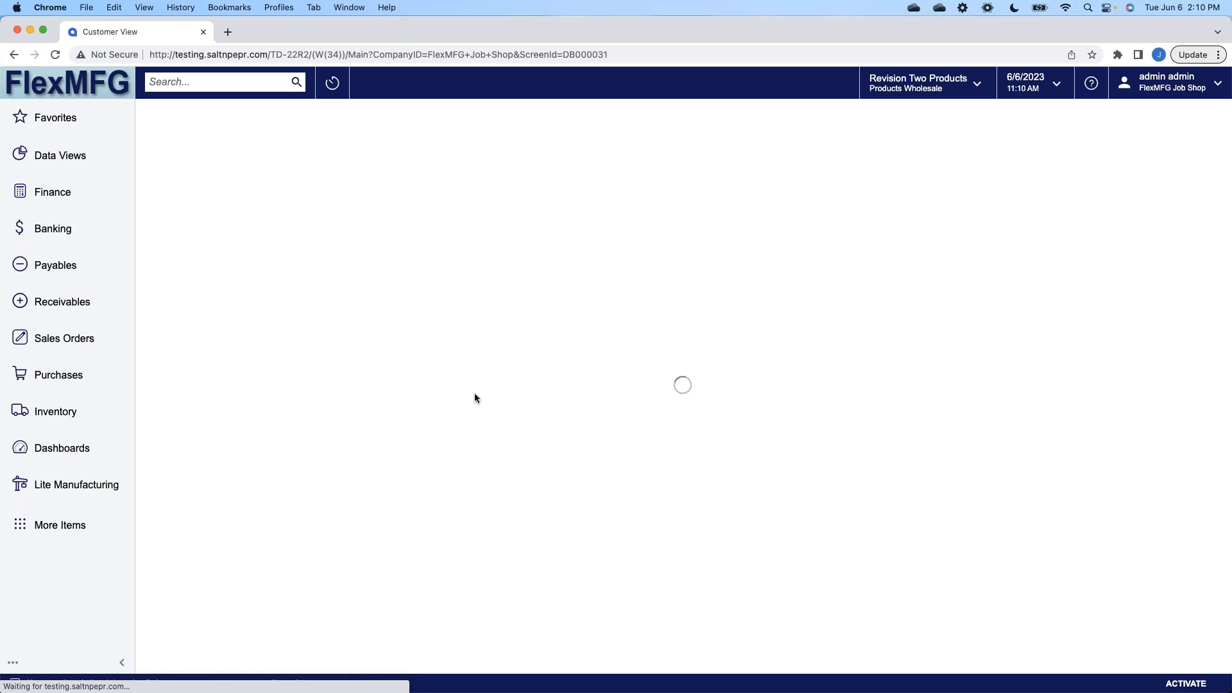
click(56, 56)
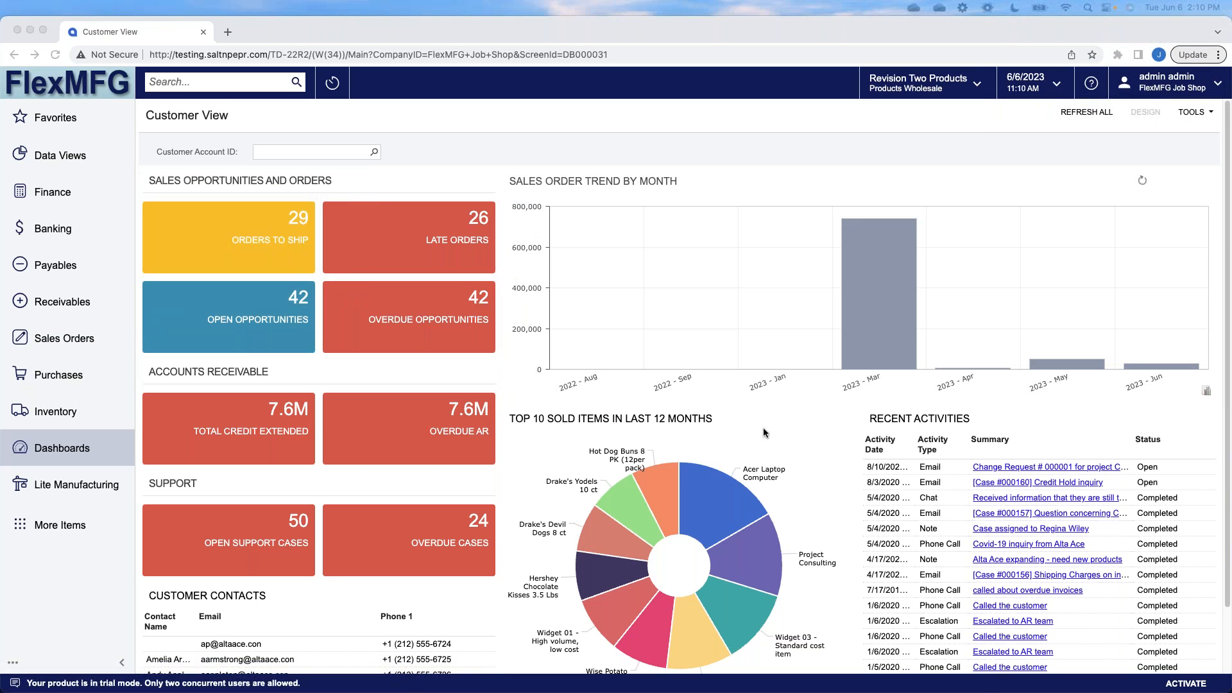
Step: Start a new record from the Sales Orders list and set its order type to QT (Quote)
click(61, 338)
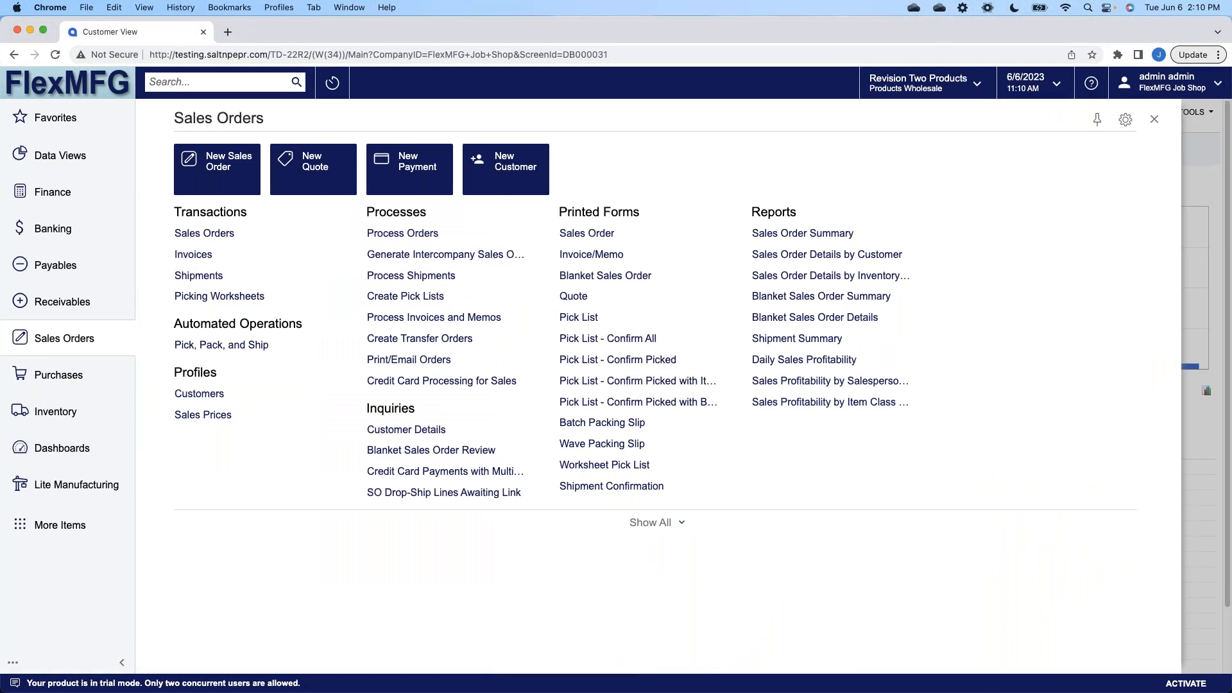
click(218, 233)
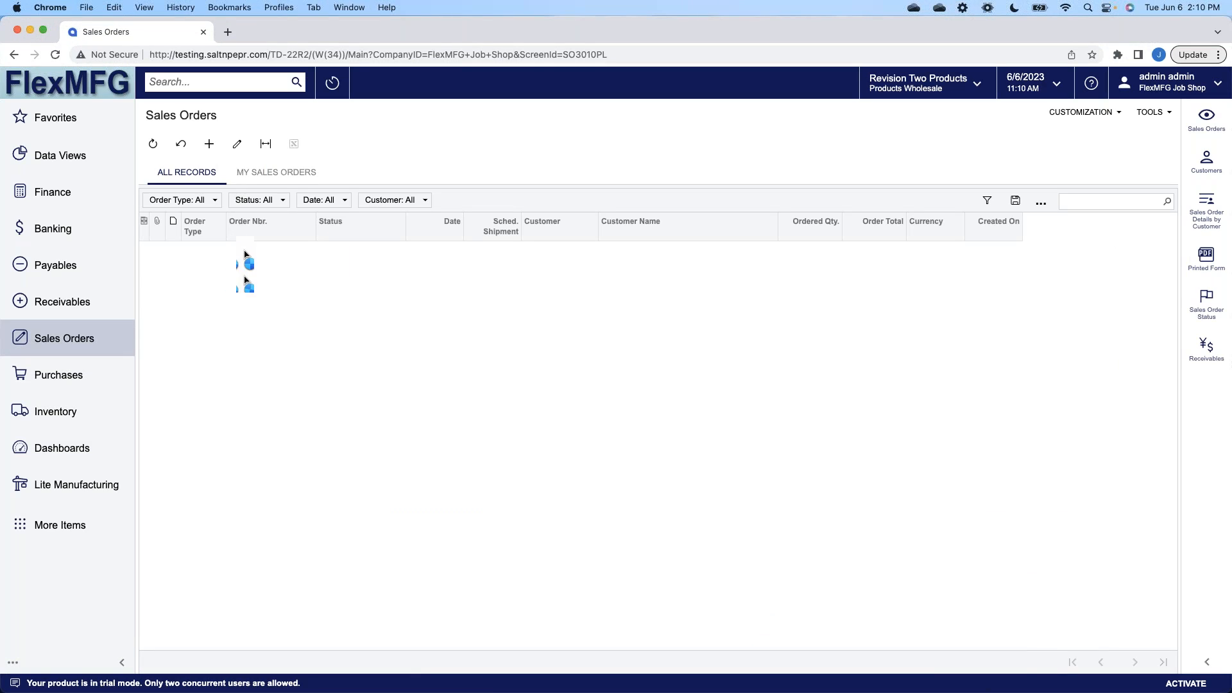
click(208, 145)
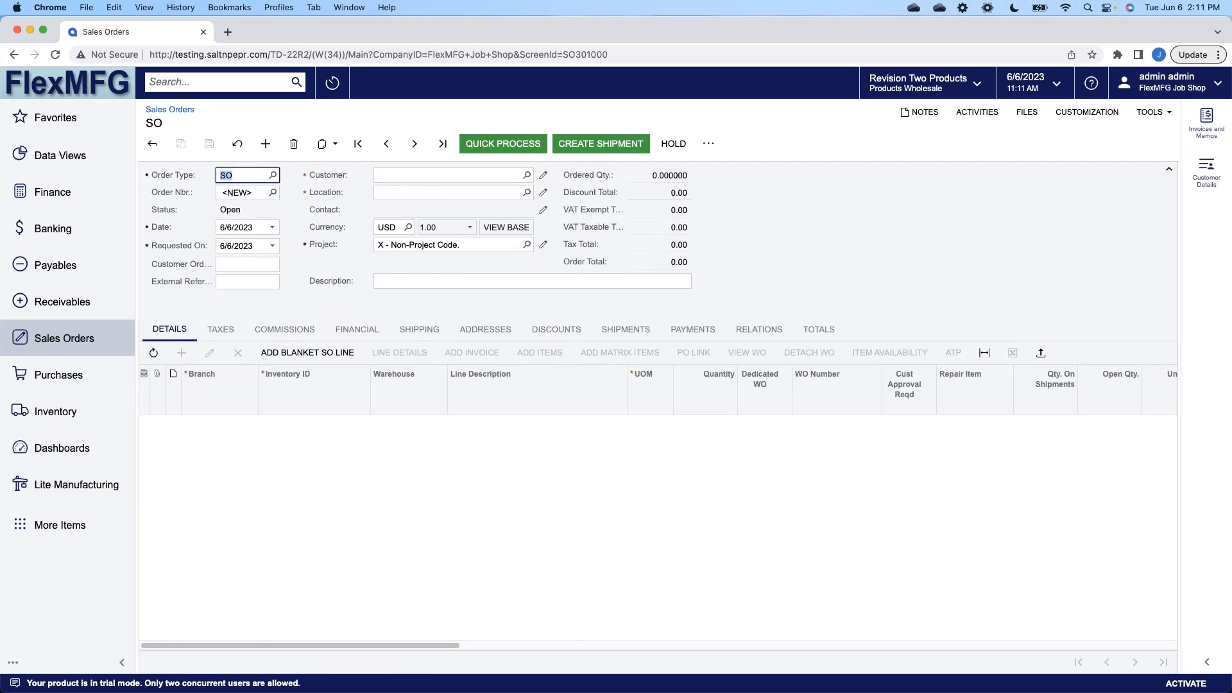
key(F3)
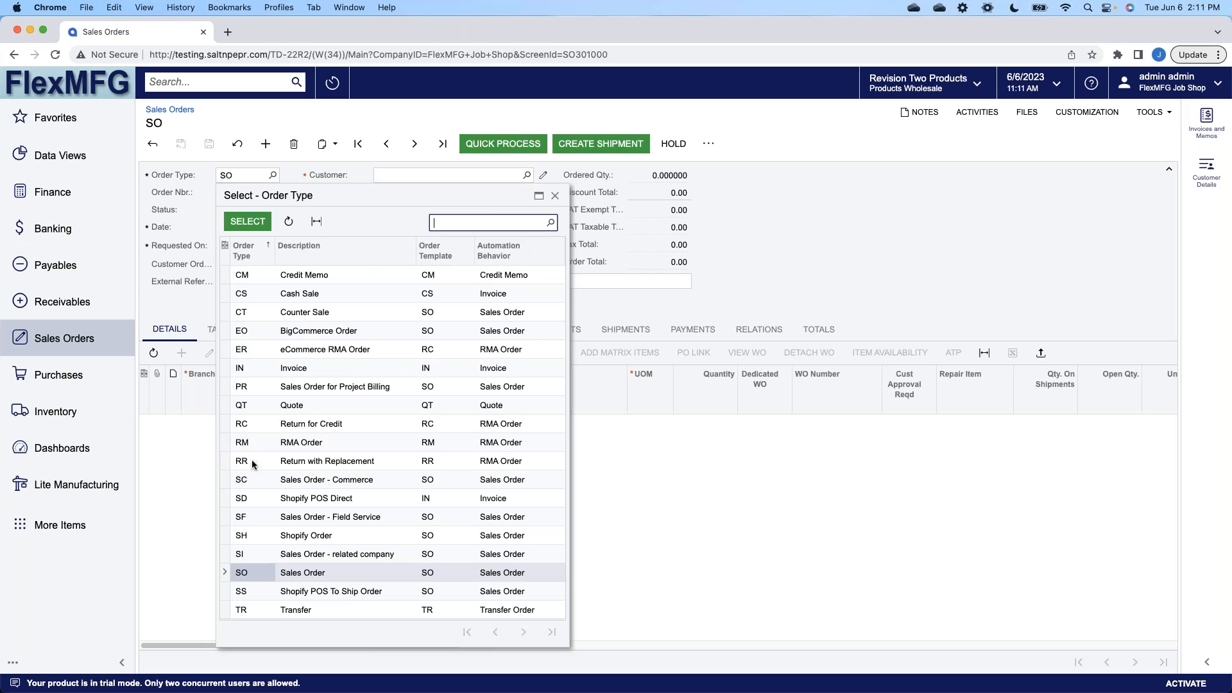
double_click(251, 405)
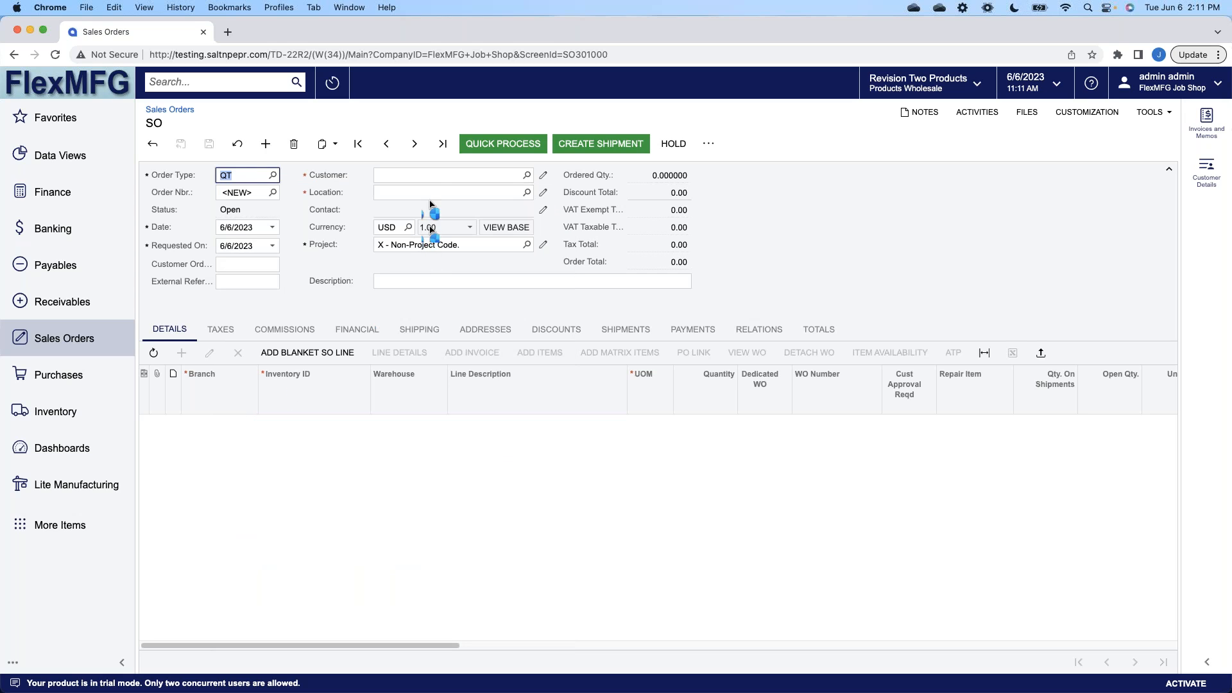
Step: Set the quote's customer to ABCSTUDIOS - ABC Studios Inc
click(406, 175)
text(abc)
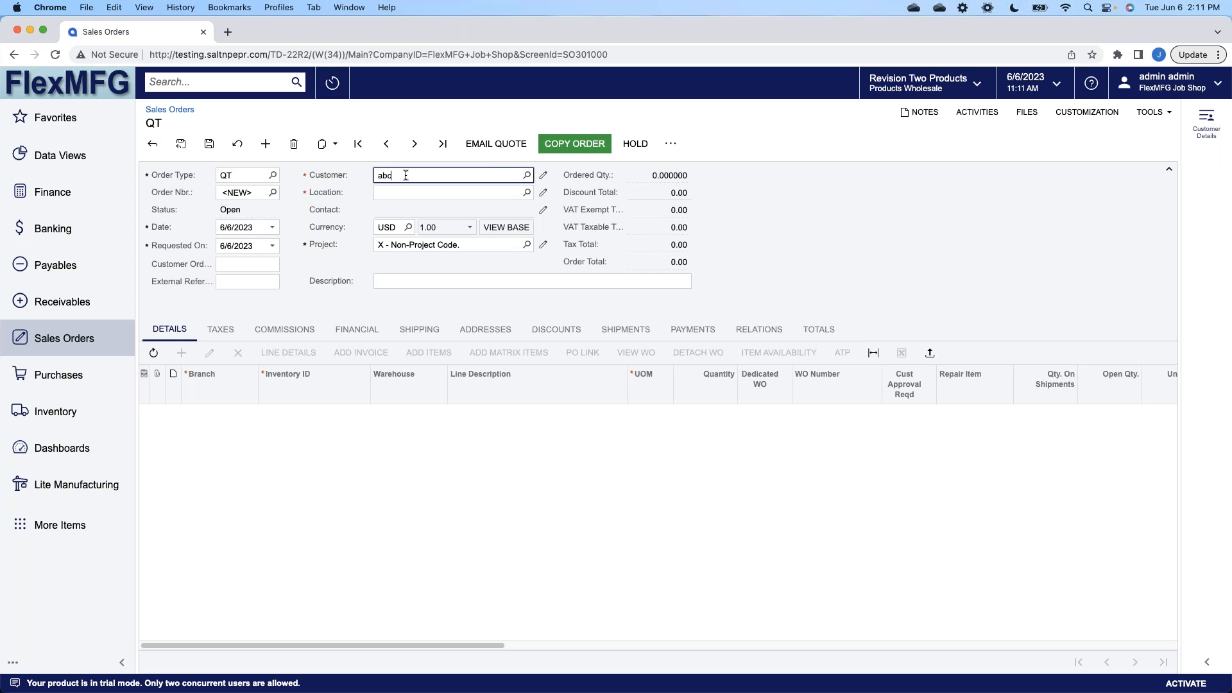
key(Down)
key(Tab)
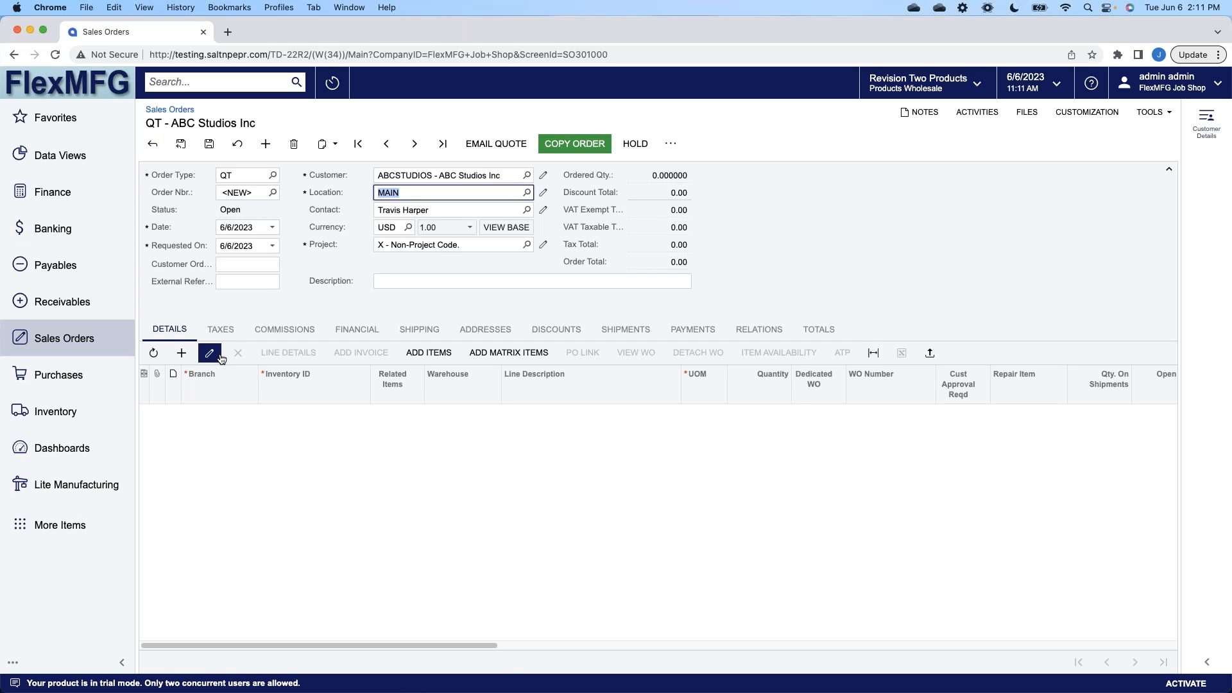
Step: Add a detail line to the quote for inventory item PH000001, Place Holder Item 000001
click(182, 353)
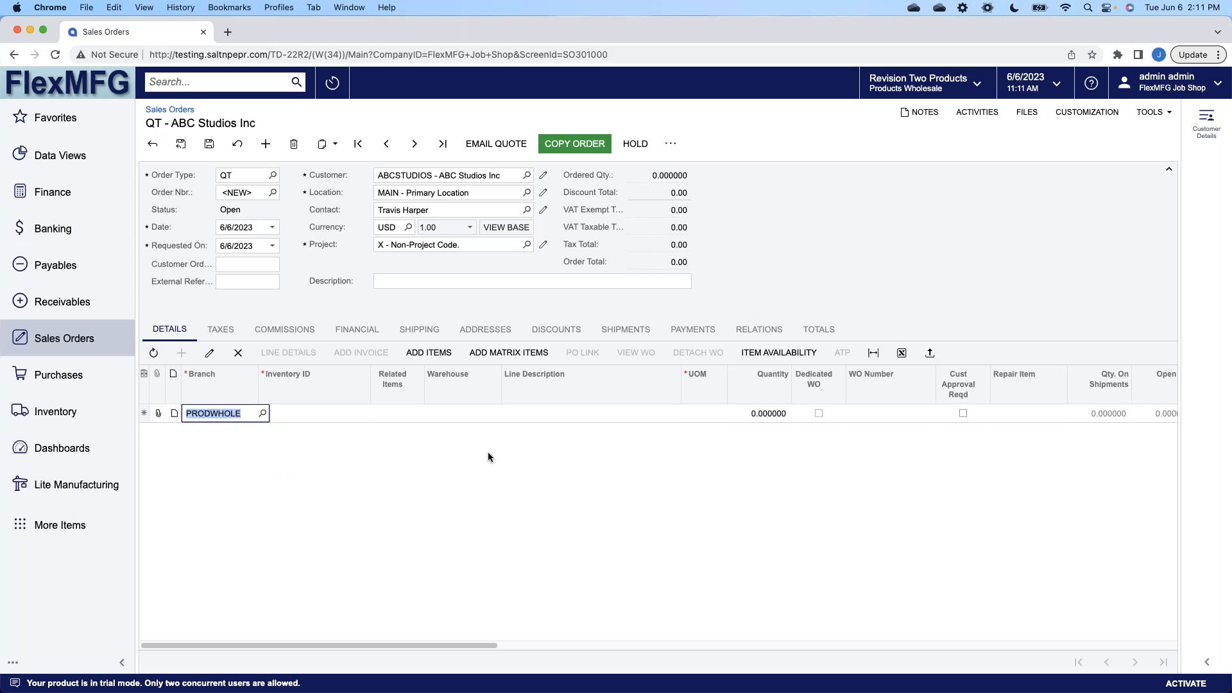
key(Tab)
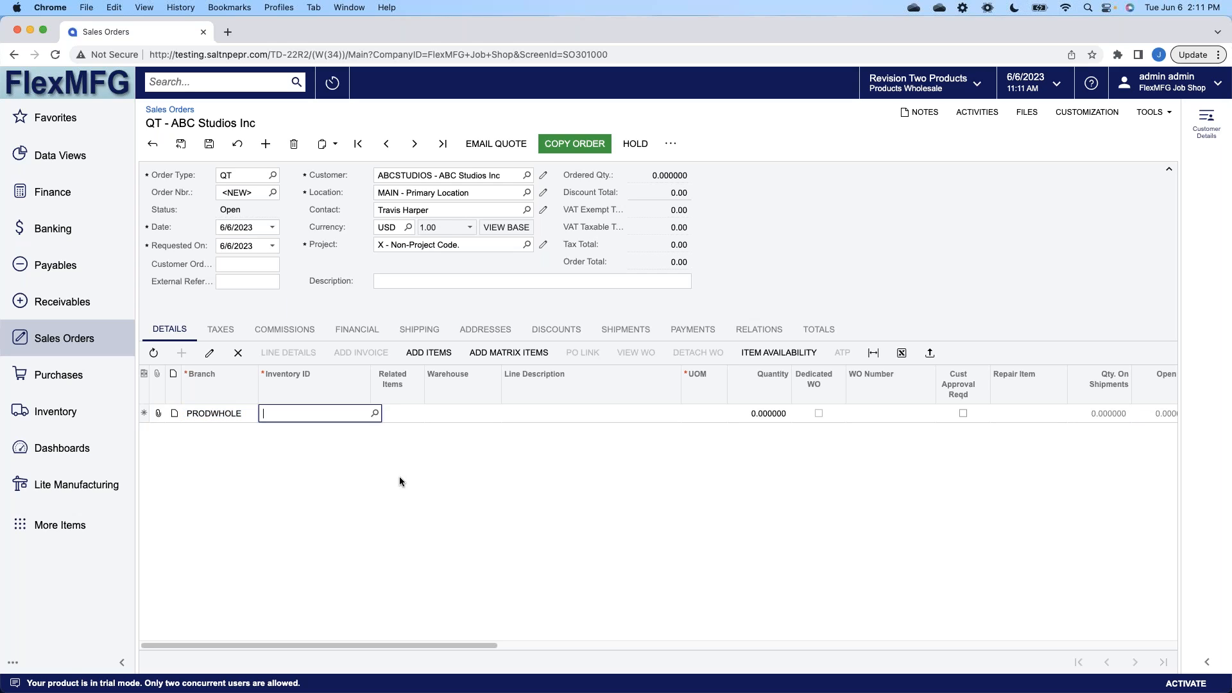
text(place)
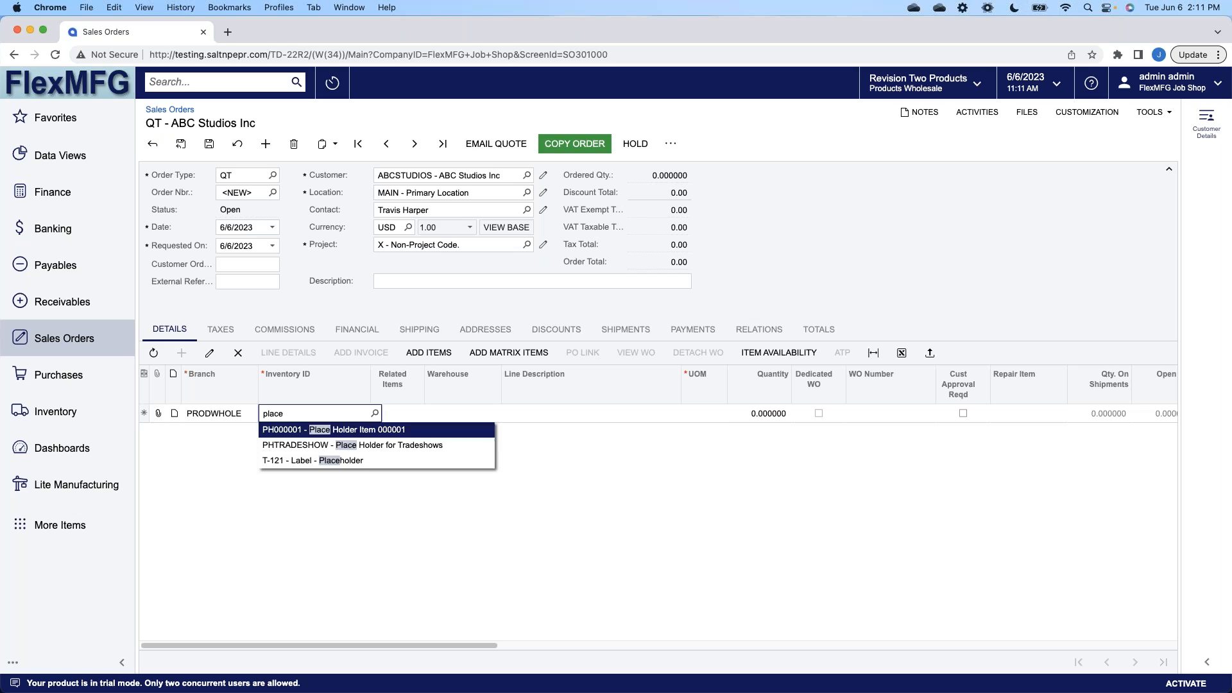
key(Tab)
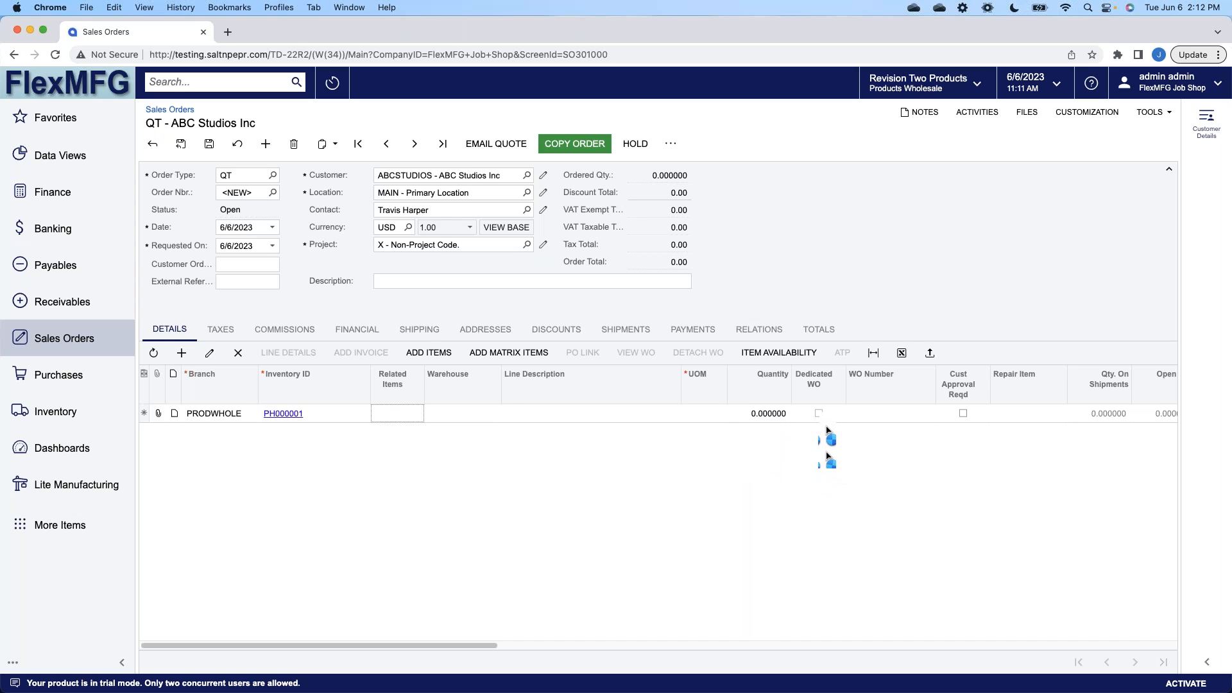
Step: Set the PH000001 line's quantity to 20, mark it as Dedicated WO, and save the quote
click(759, 413)
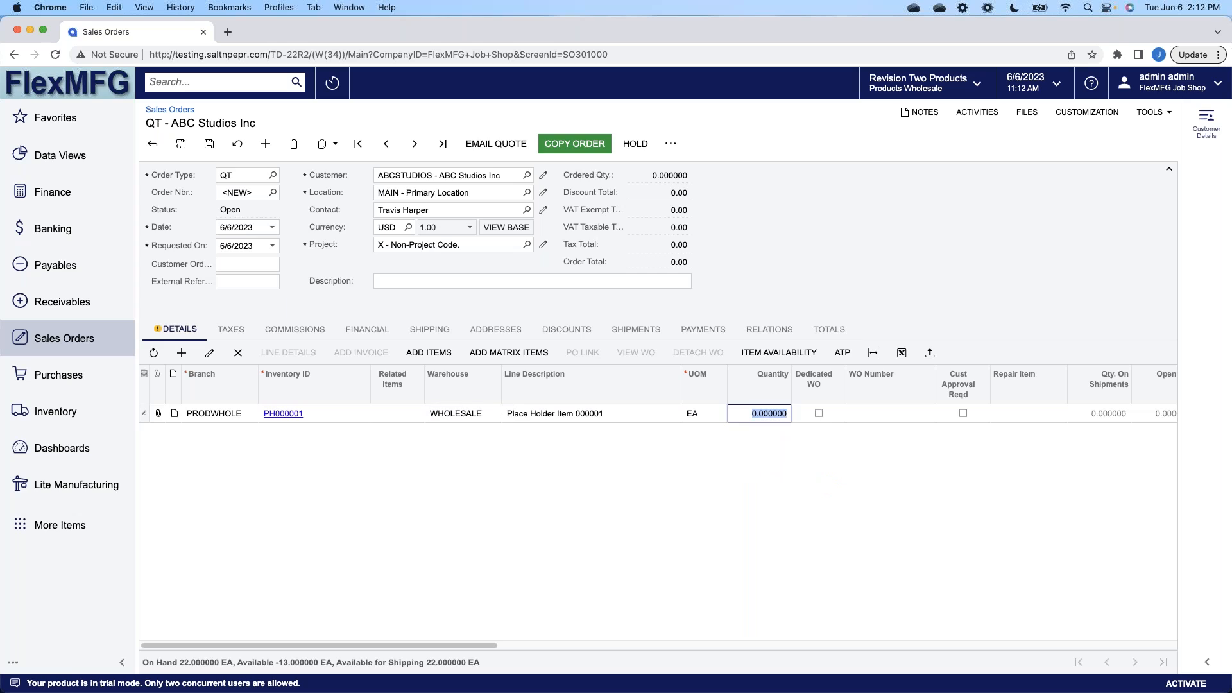
text(20)
click(822, 413)
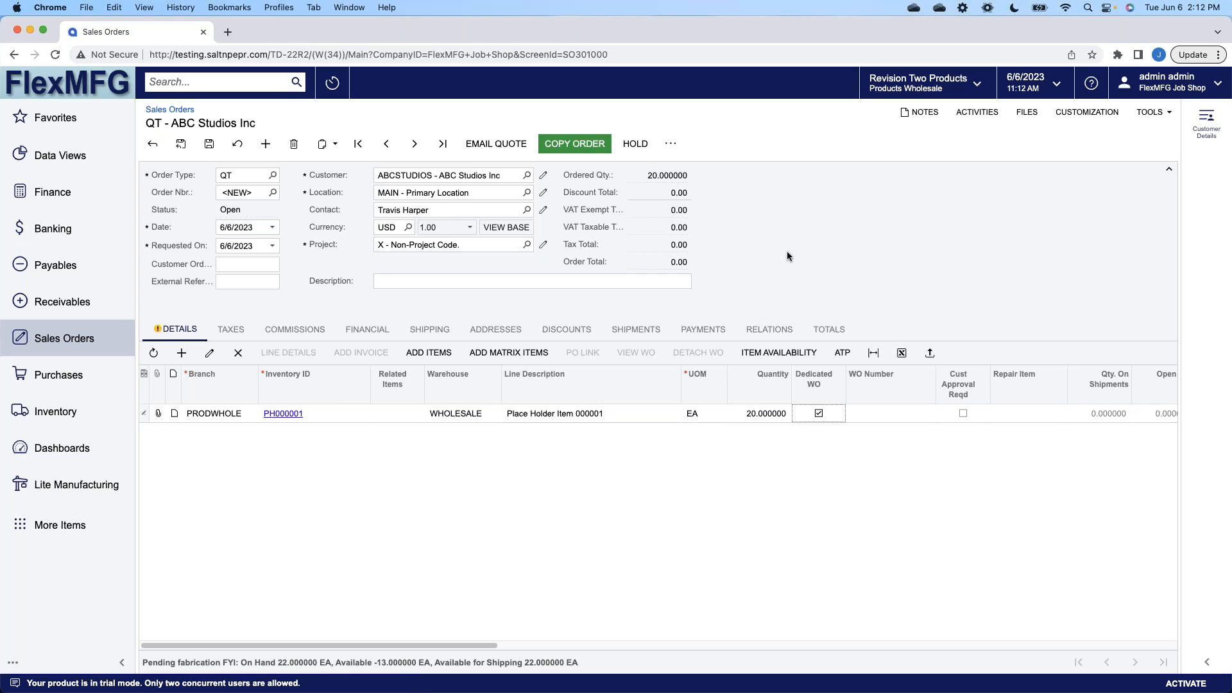
click(742, 252)
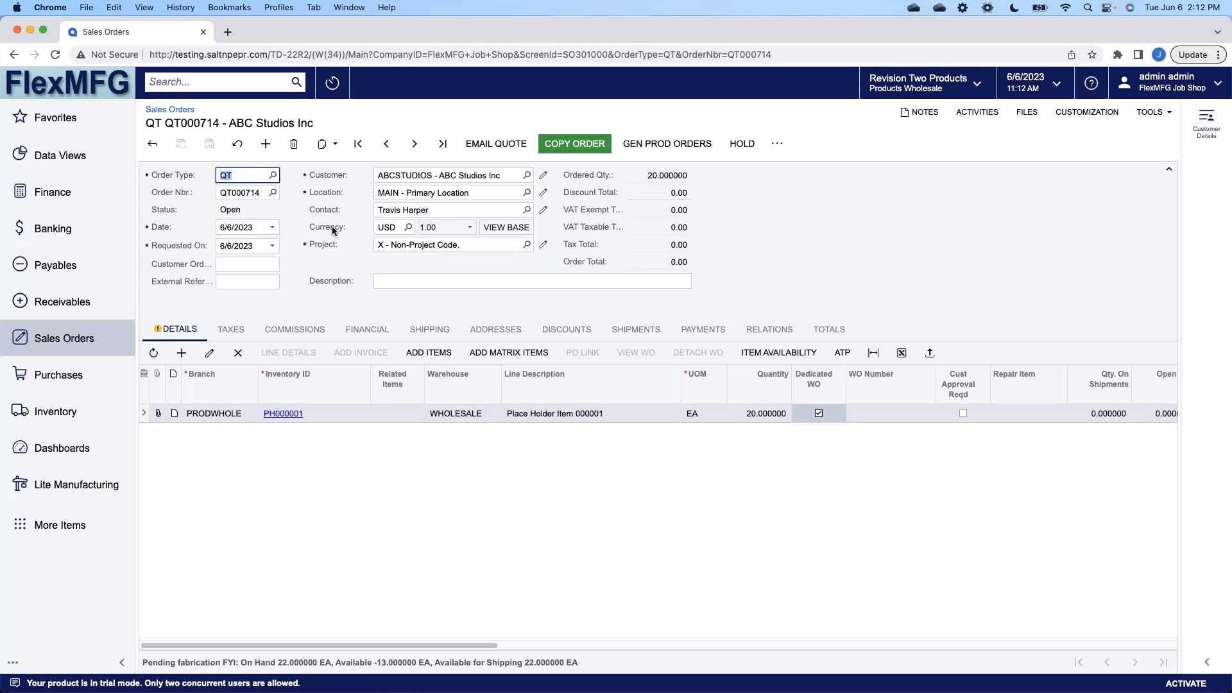
Step: Generate the production order for the quote and open it from the line's WO number to view its labor and materials
click(654, 152)
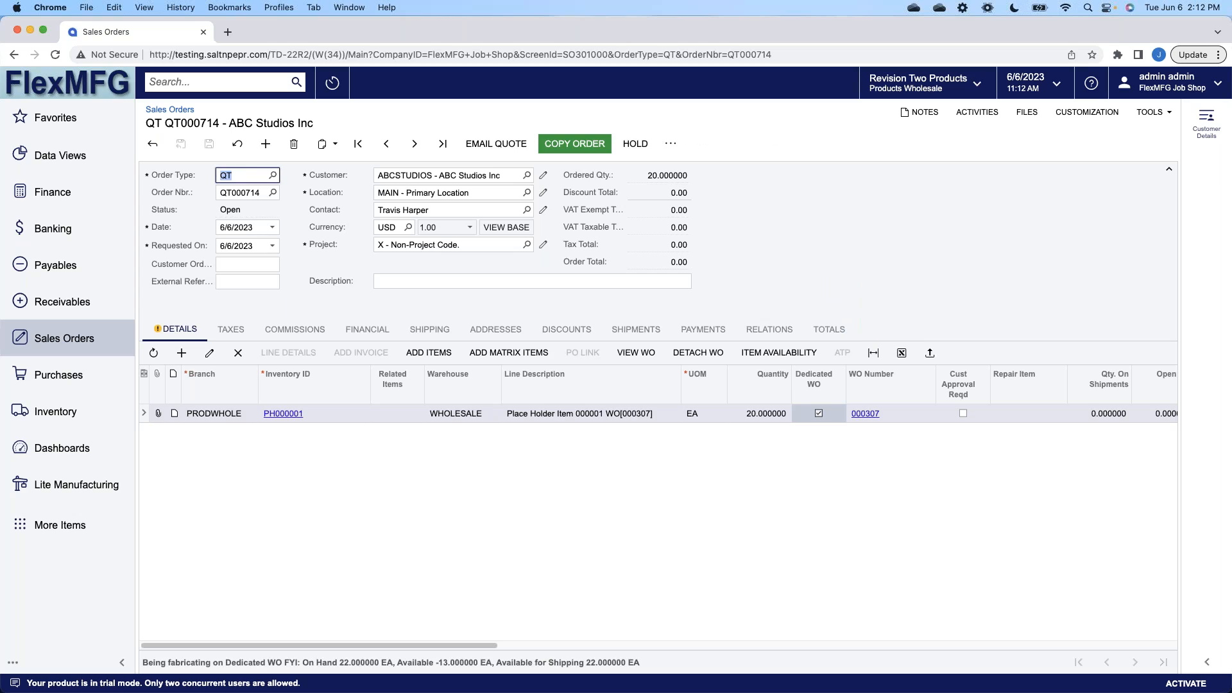
click(892, 417)
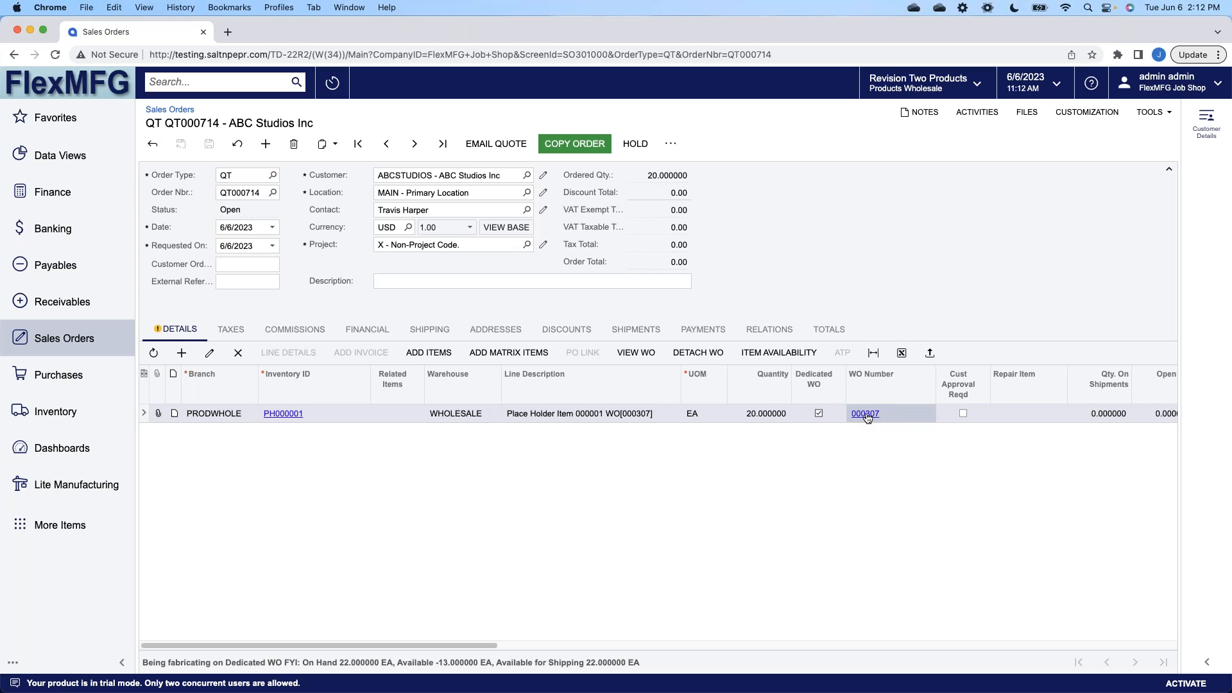
click(868, 415)
drag(500, 54, 499, 23)
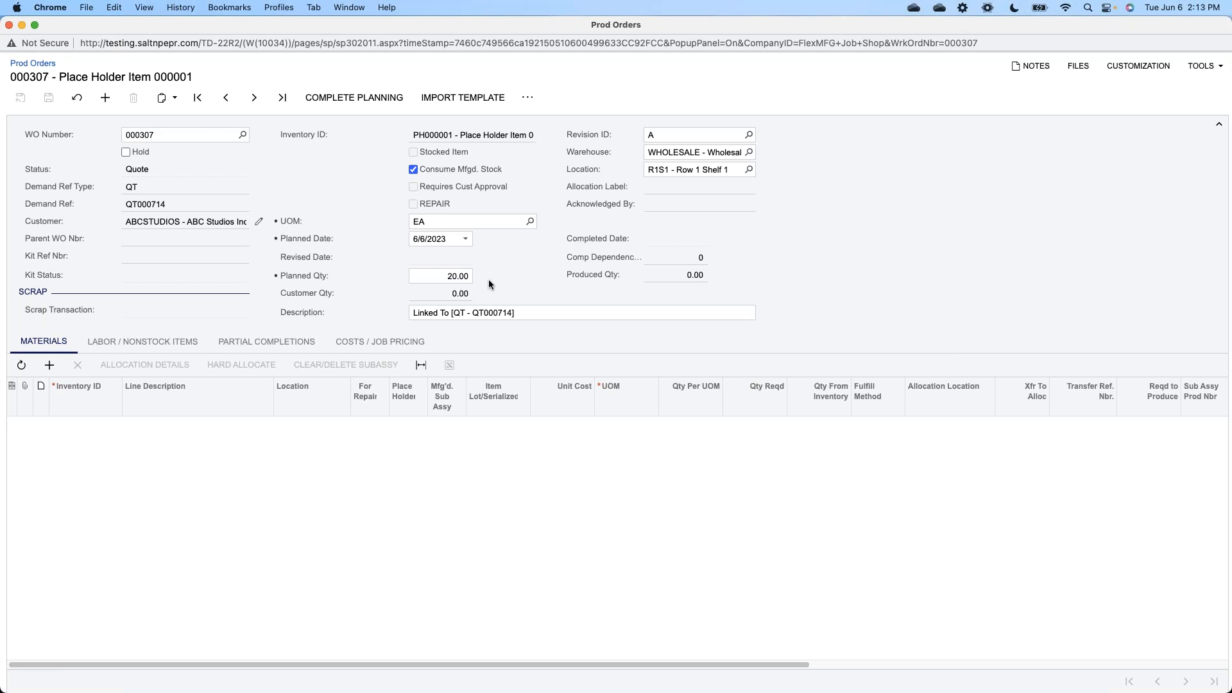
click(131, 341)
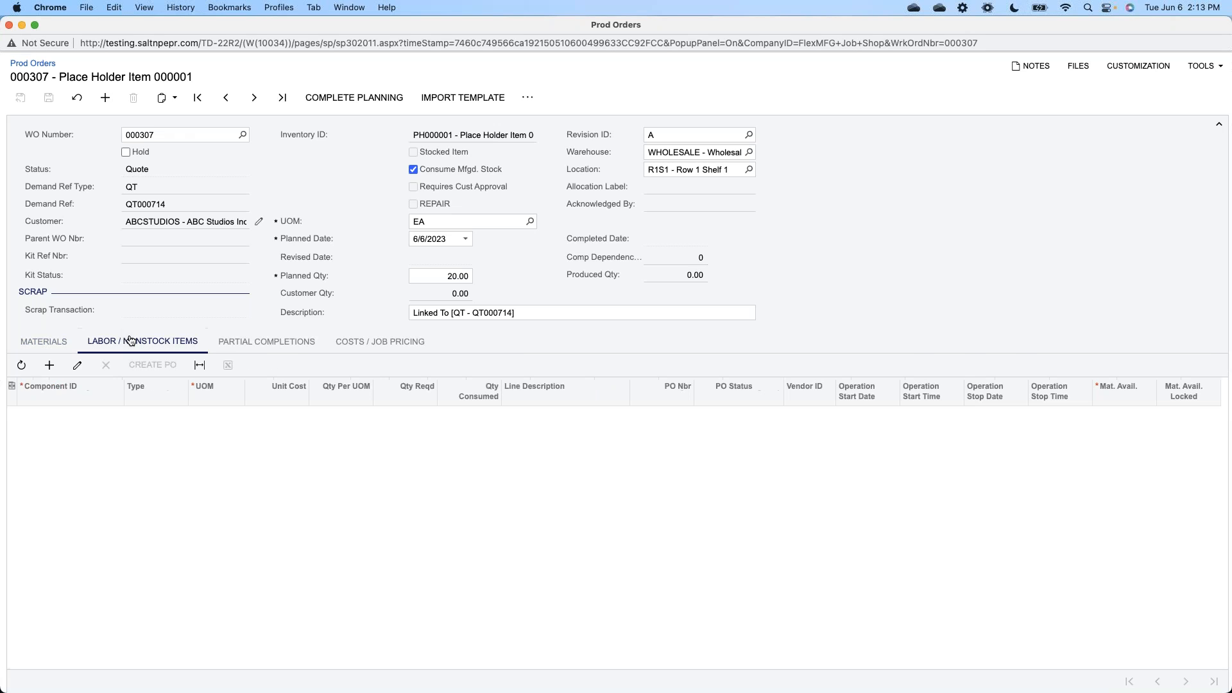
click(70, 341)
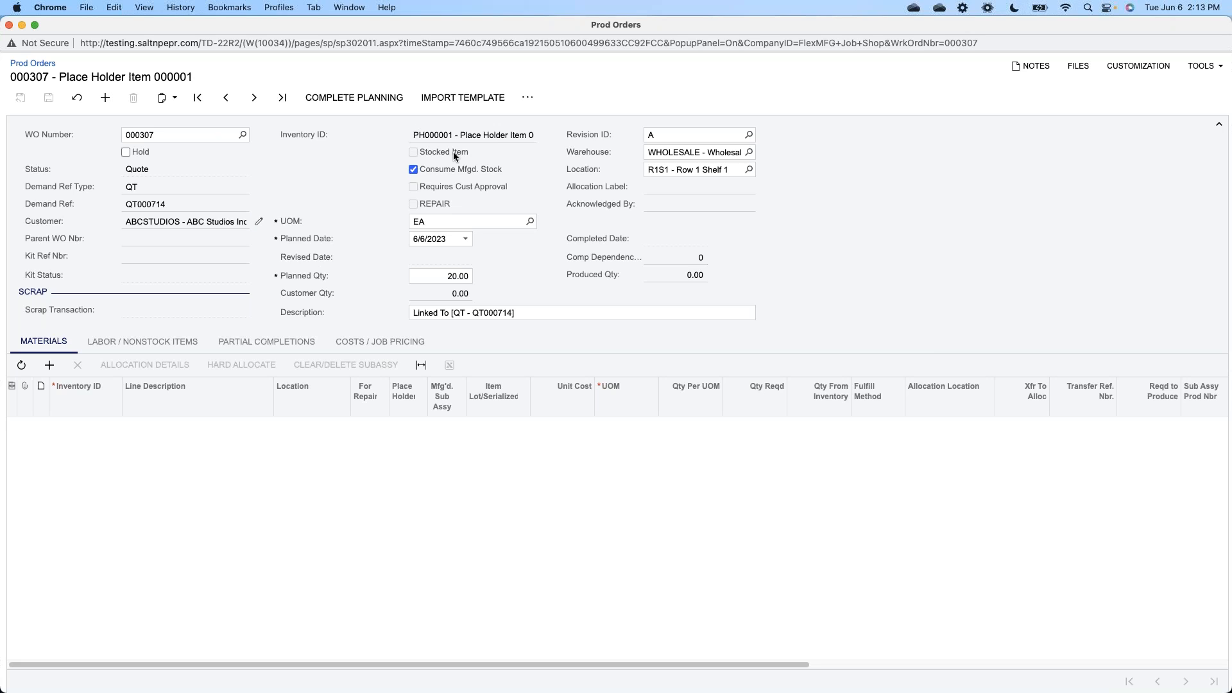
Step: Import template A25544 into the production order and check its material and labor lines
click(455, 106)
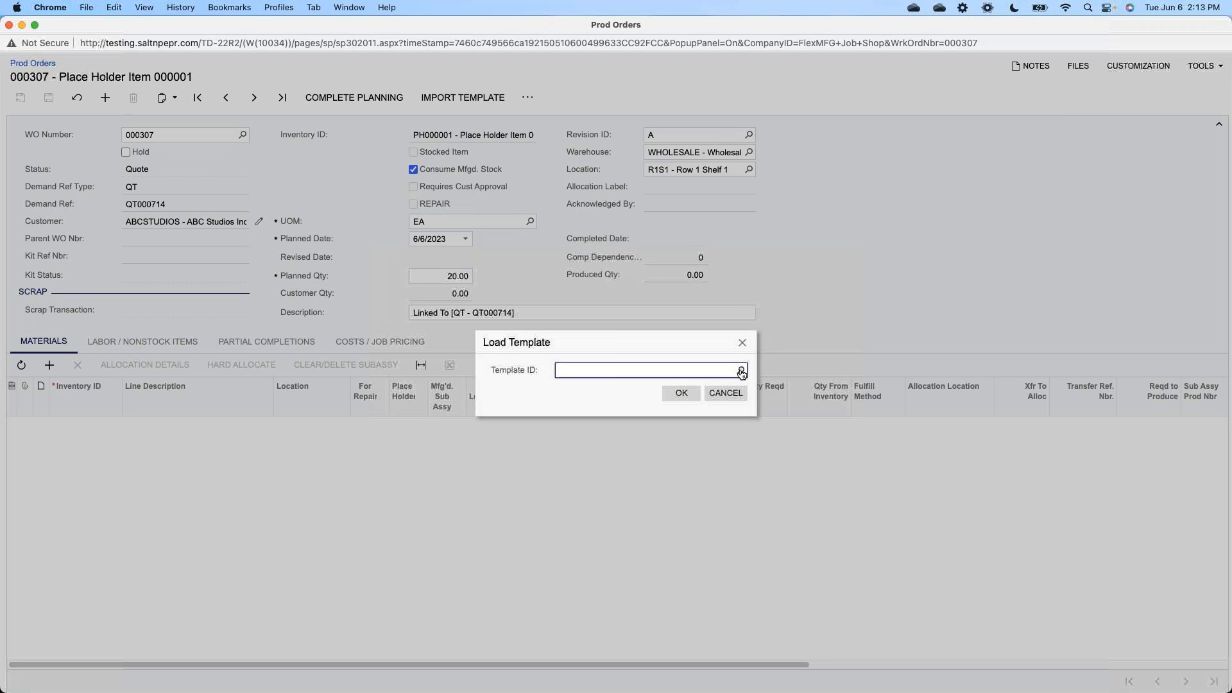
click(741, 370)
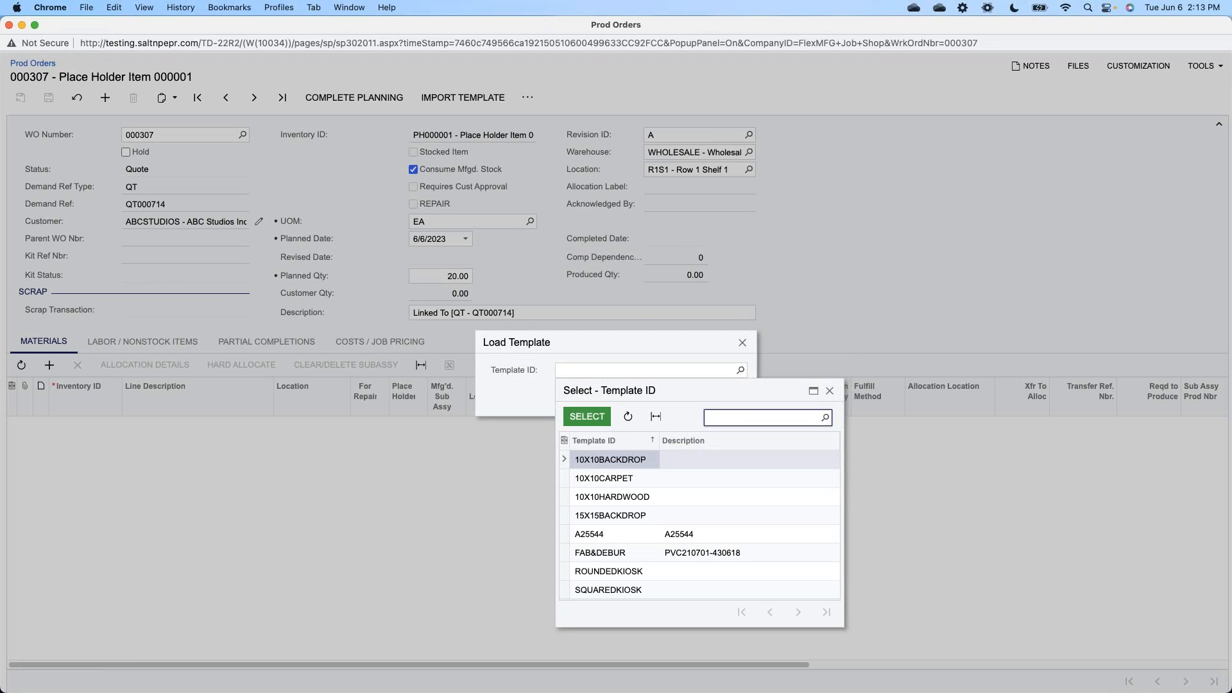
click(600, 536)
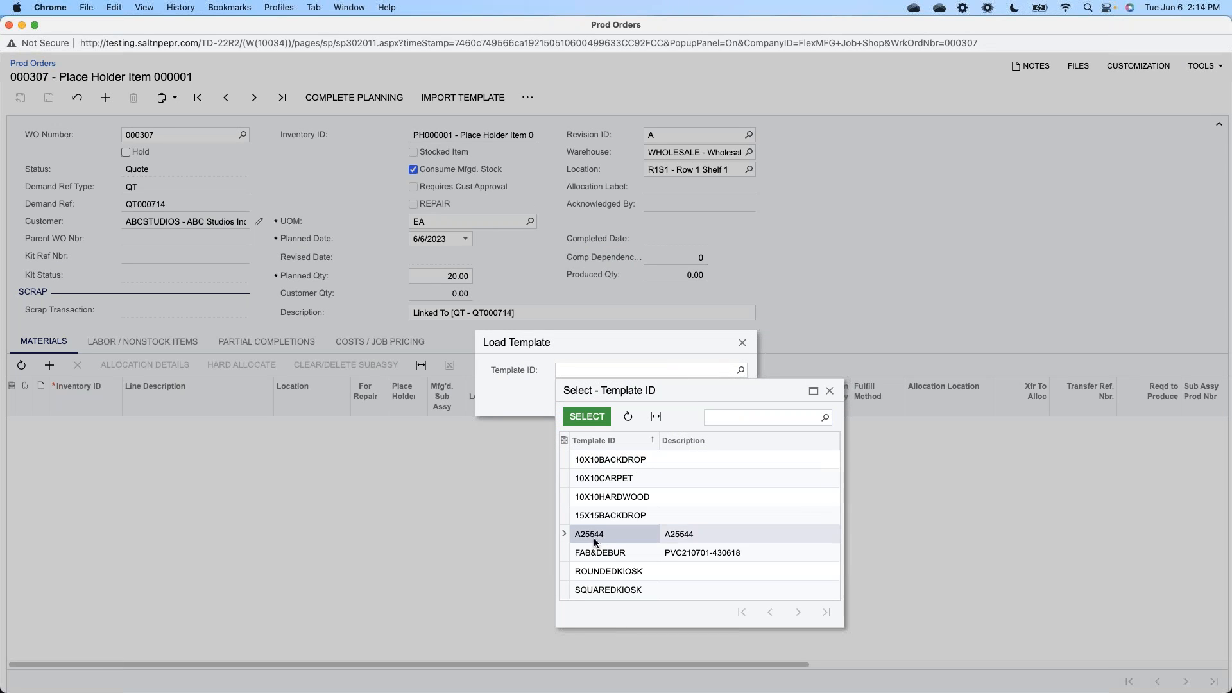
click(587, 416)
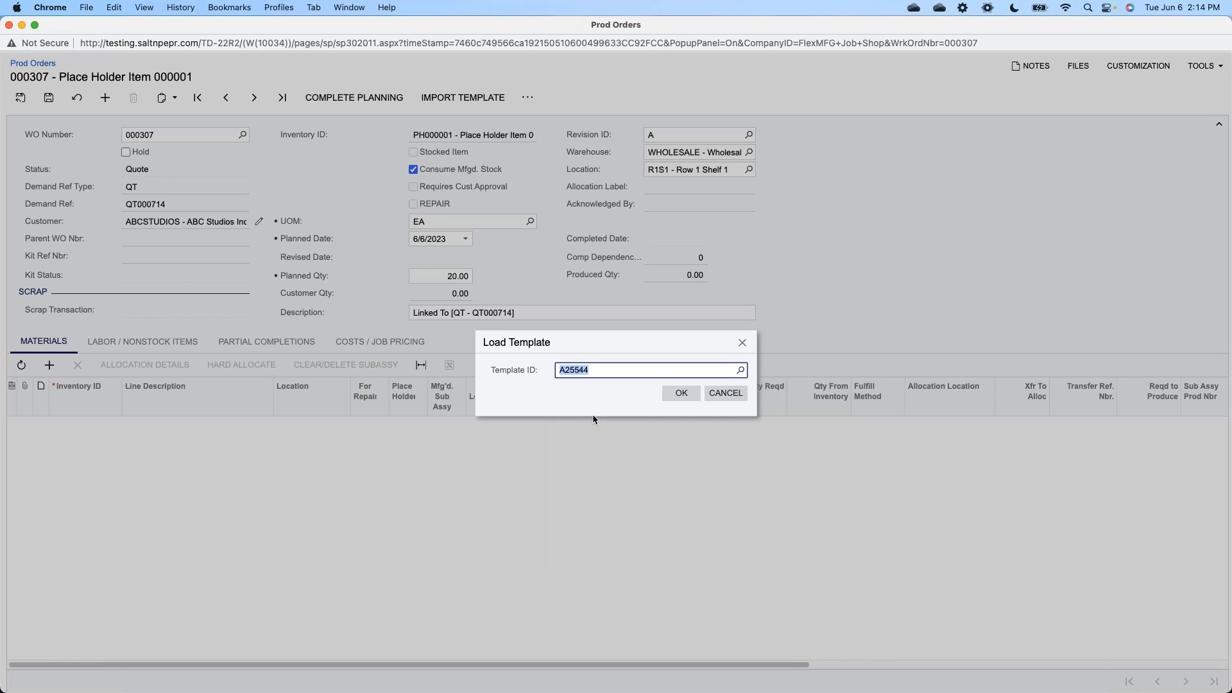
click(679, 394)
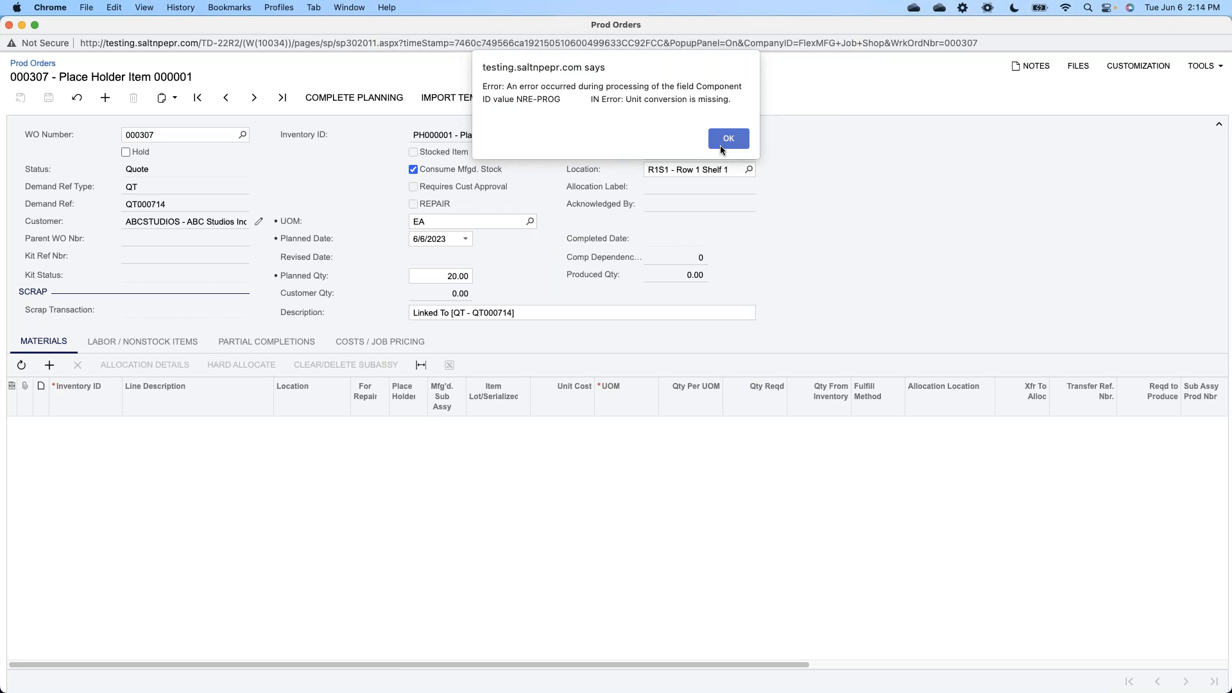
click(720, 144)
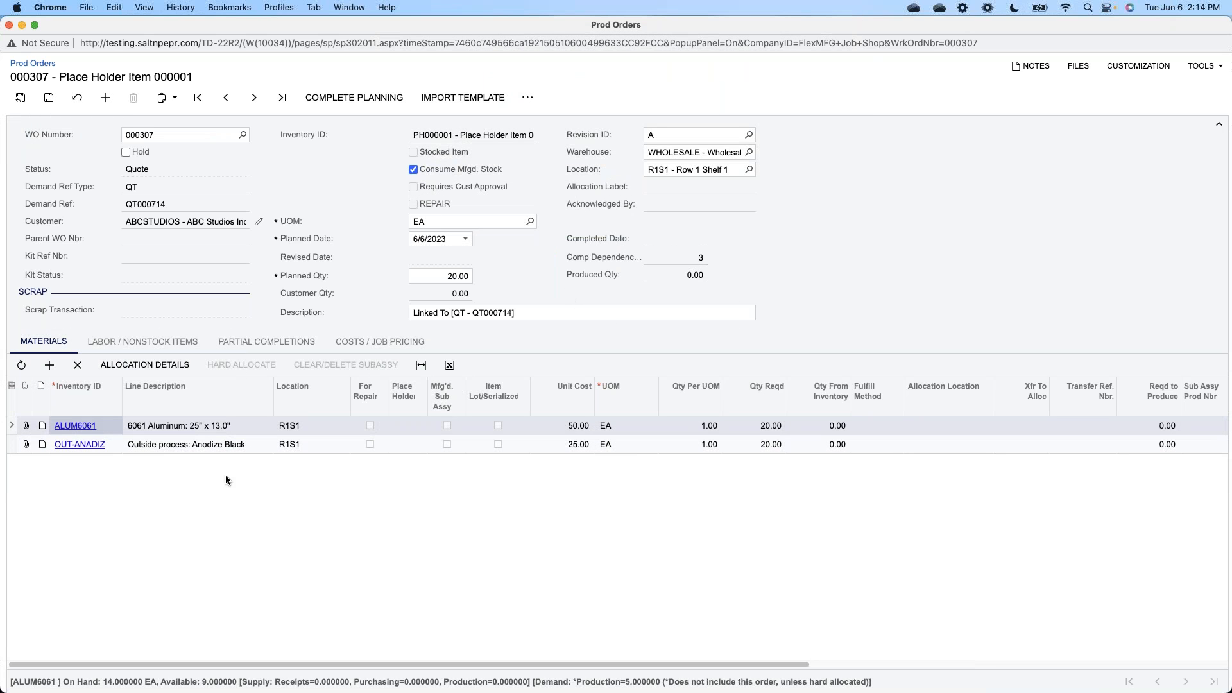
click(149, 429)
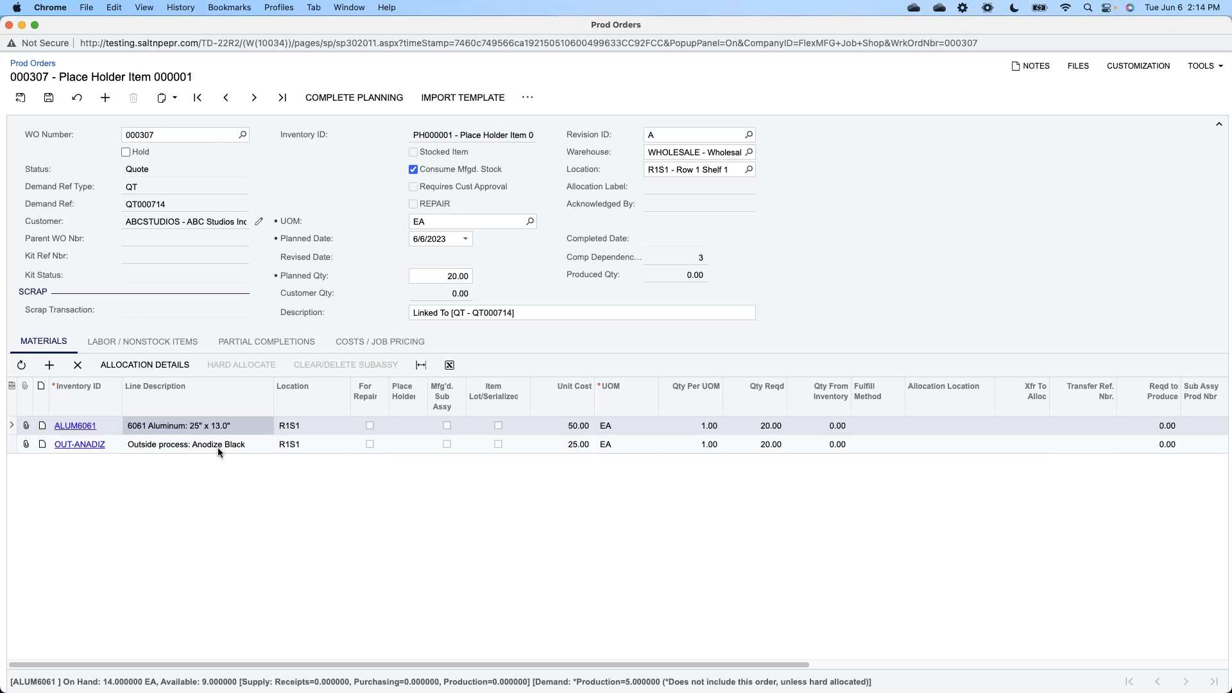
click(111, 342)
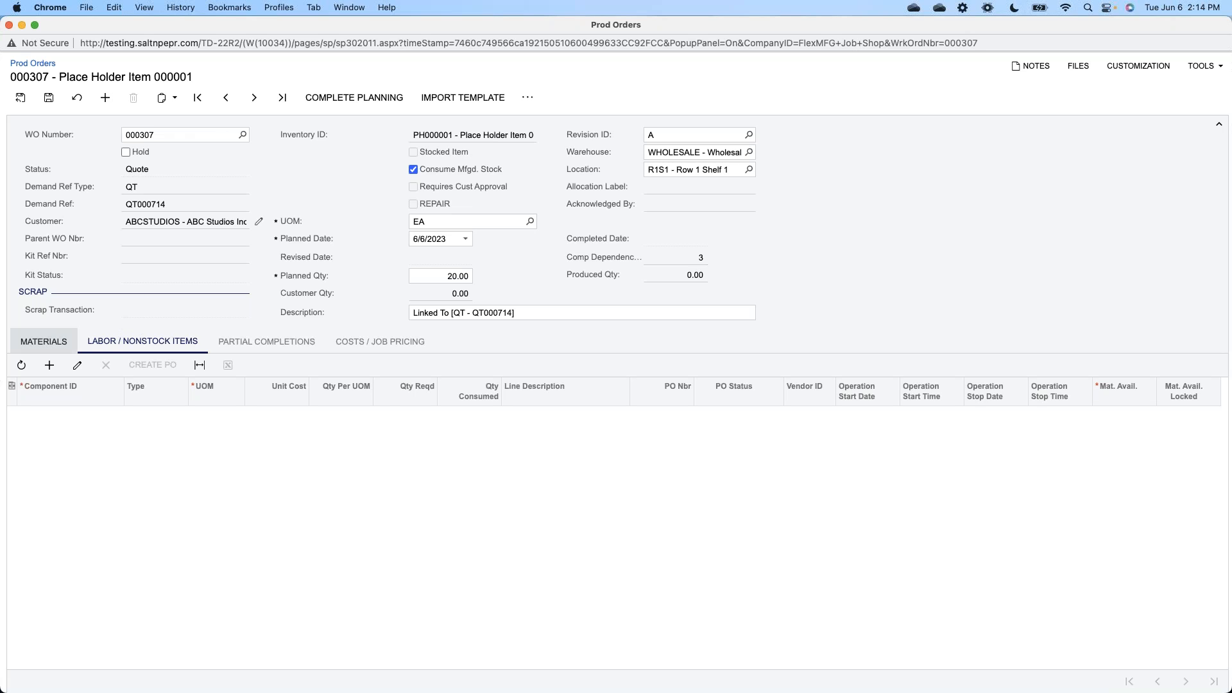
click(43, 340)
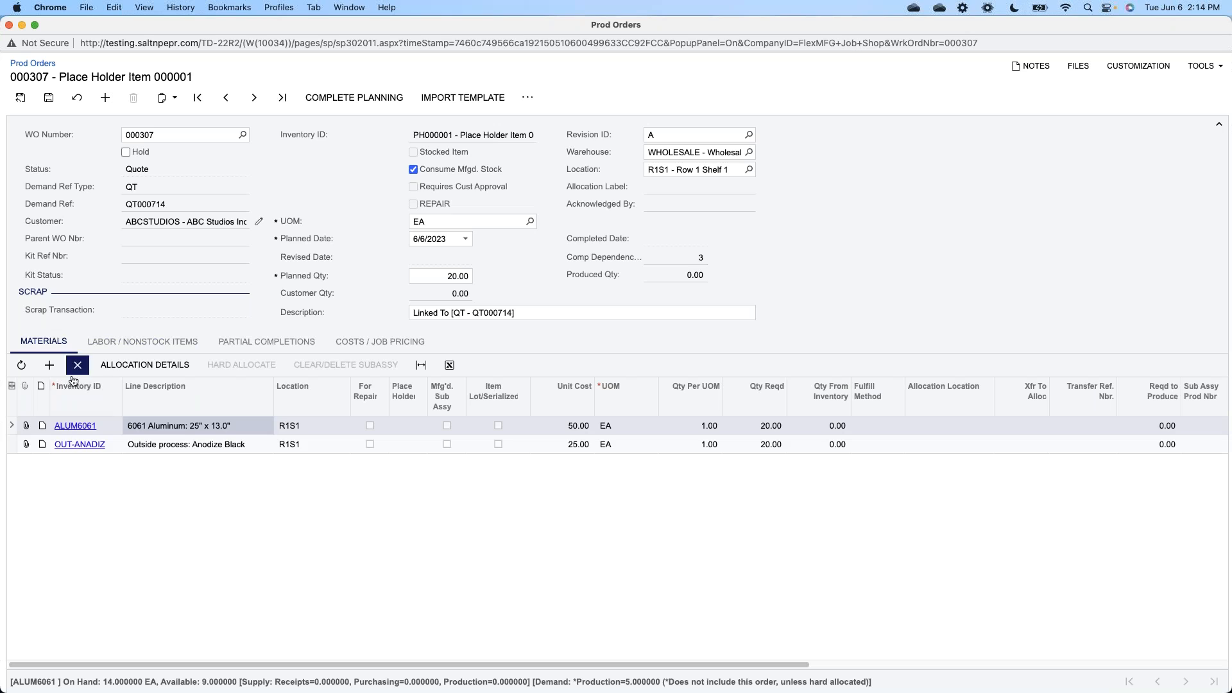
Step: Import template FAB&DEBUR into the production order to add its labor and nonstock items
click(146, 345)
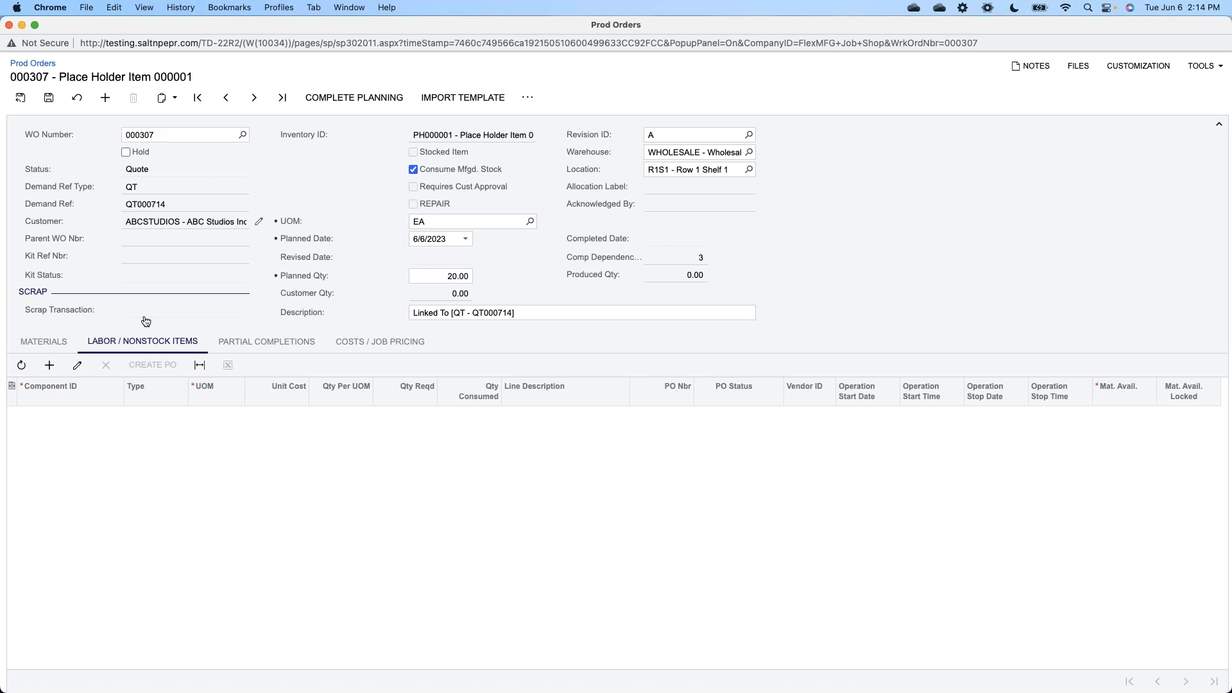
click(460, 98)
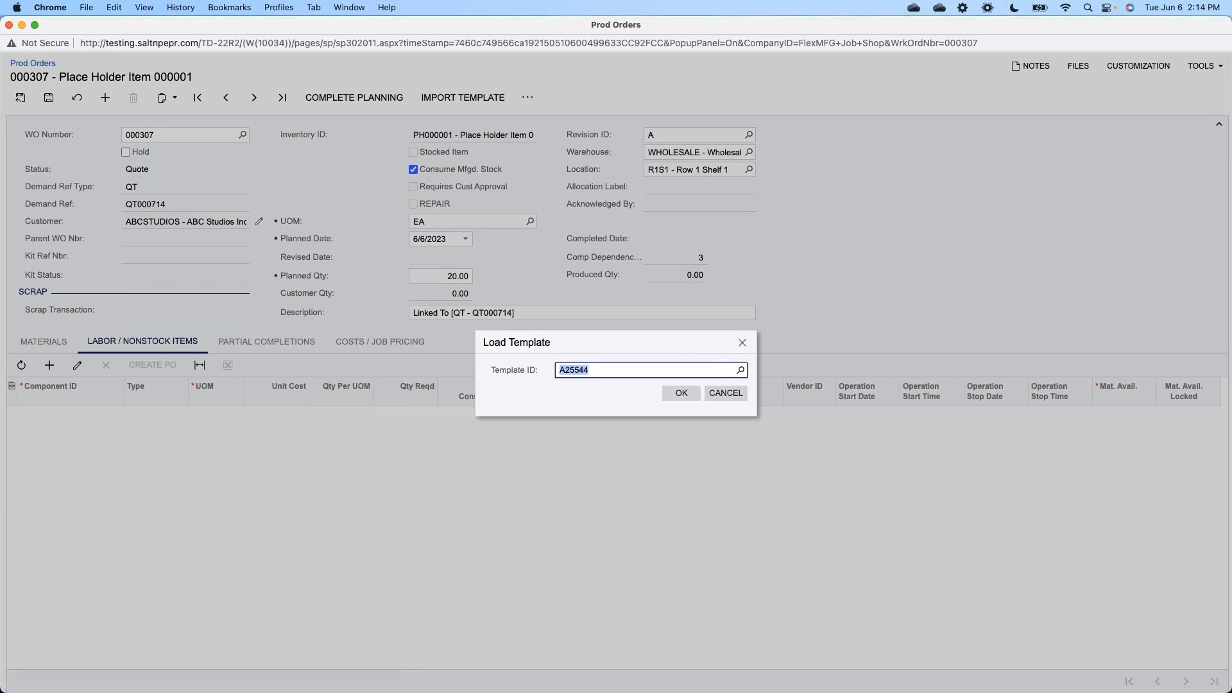
click(741, 370)
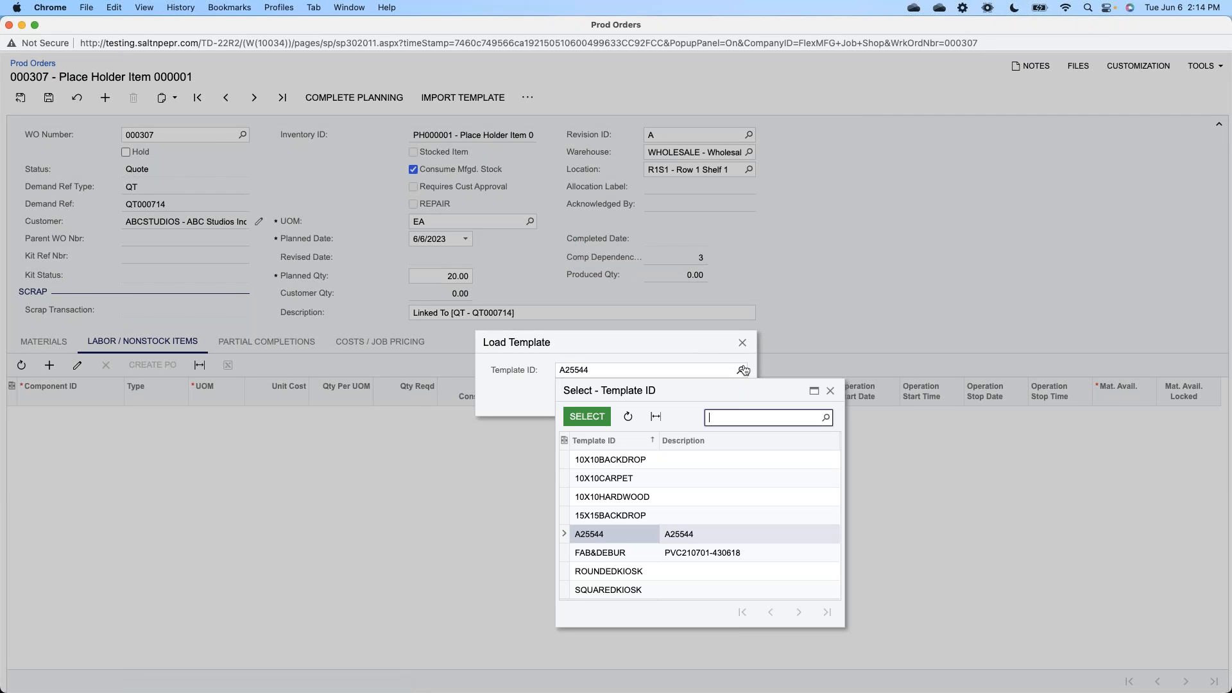
click(614, 556)
click(587, 416)
click(681, 392)
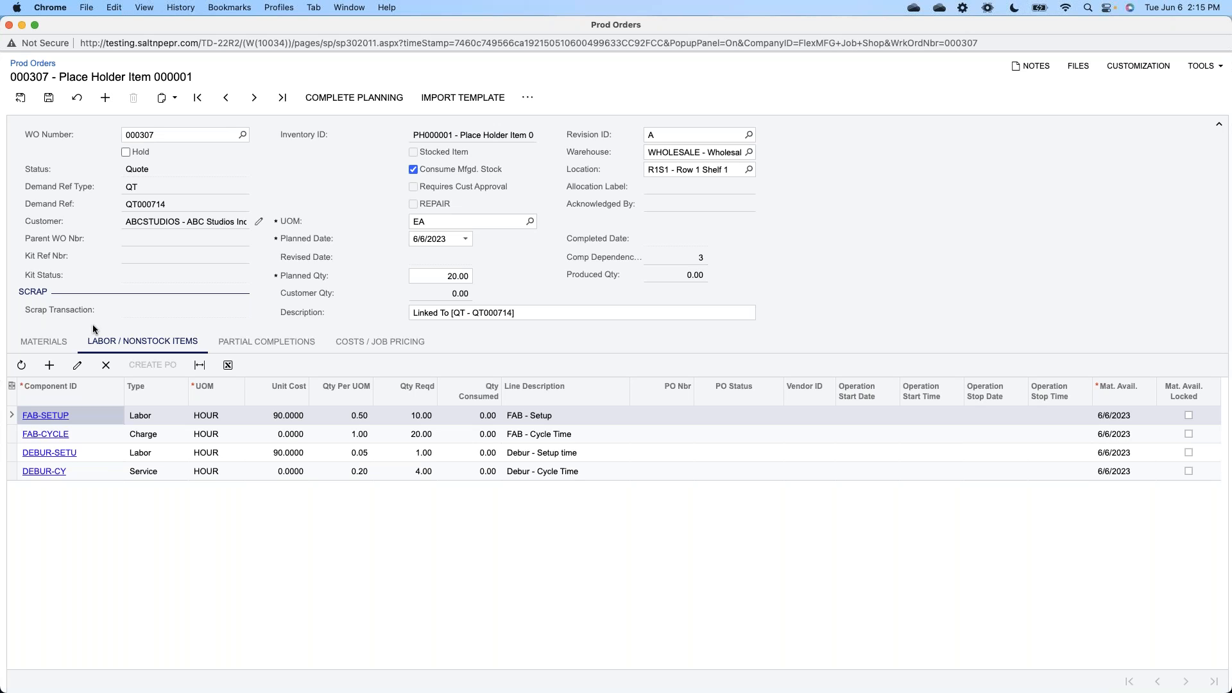
Step: Review the production order's material unit costs, labor lines and planned costs per unit
click(44, 342)
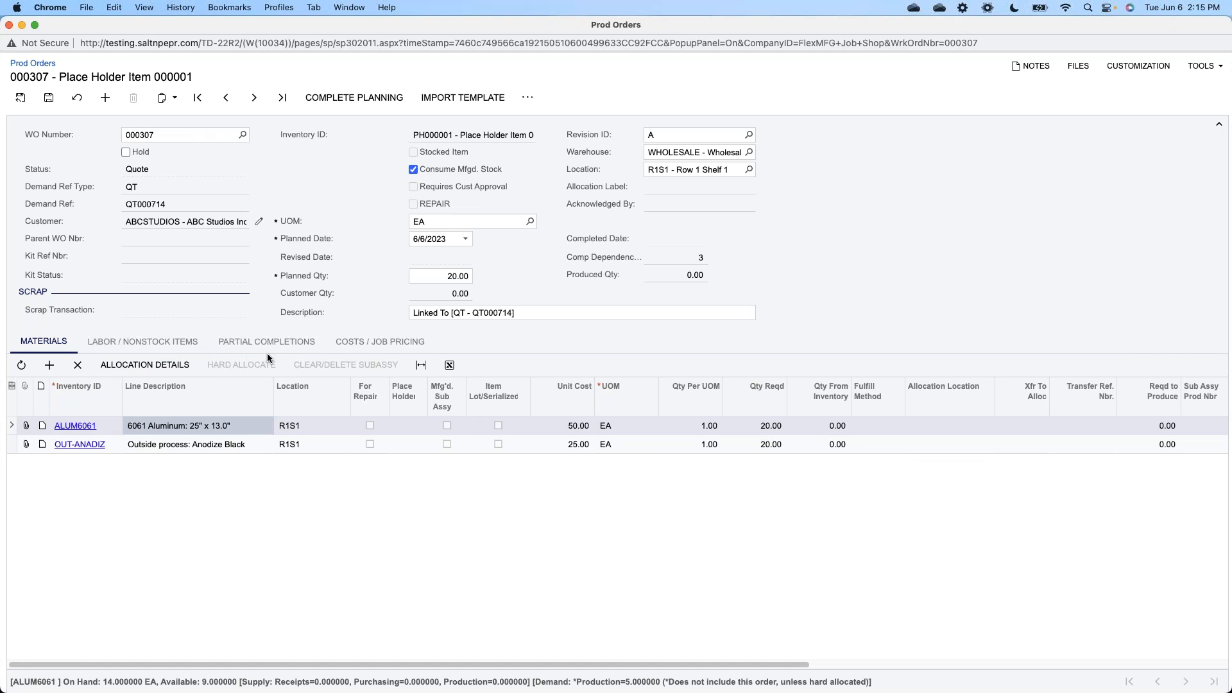
click(574, 427)
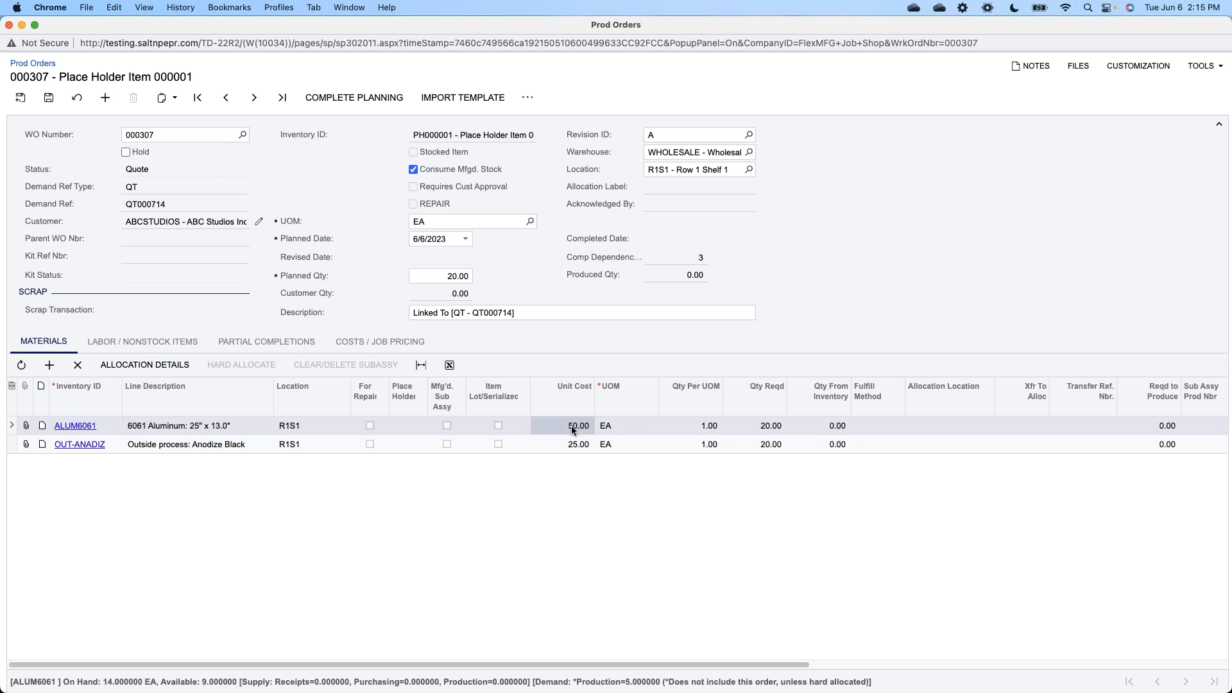
click(186, 346)
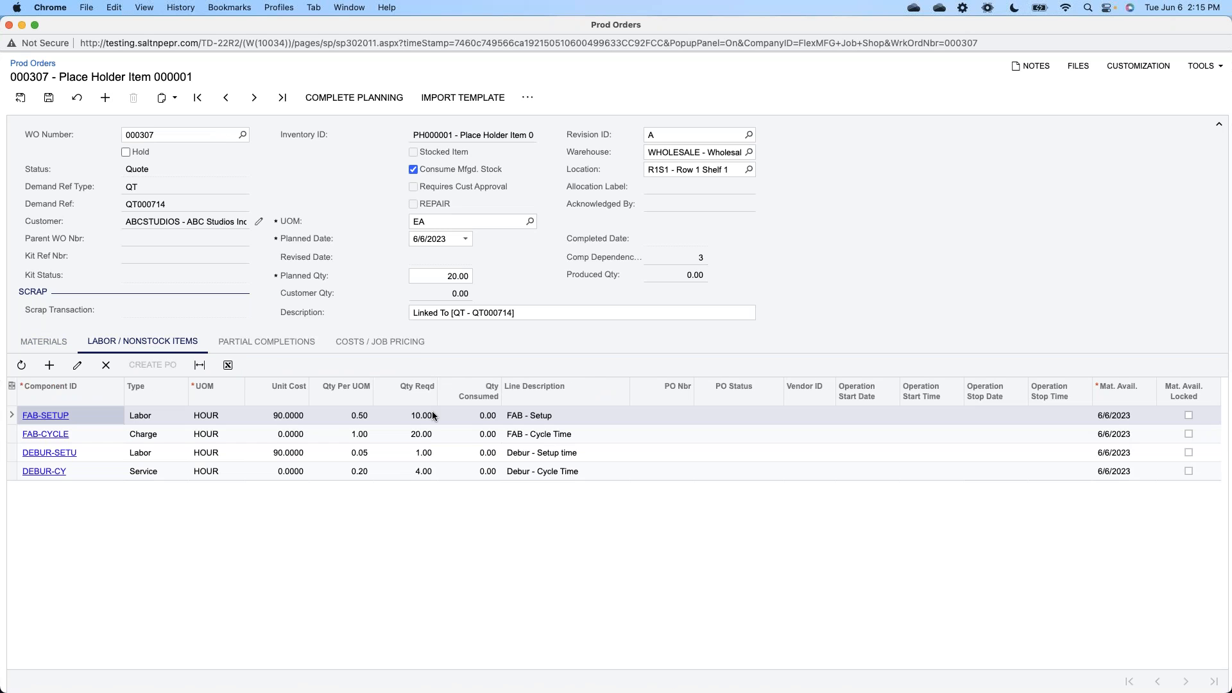
click(358, 345)
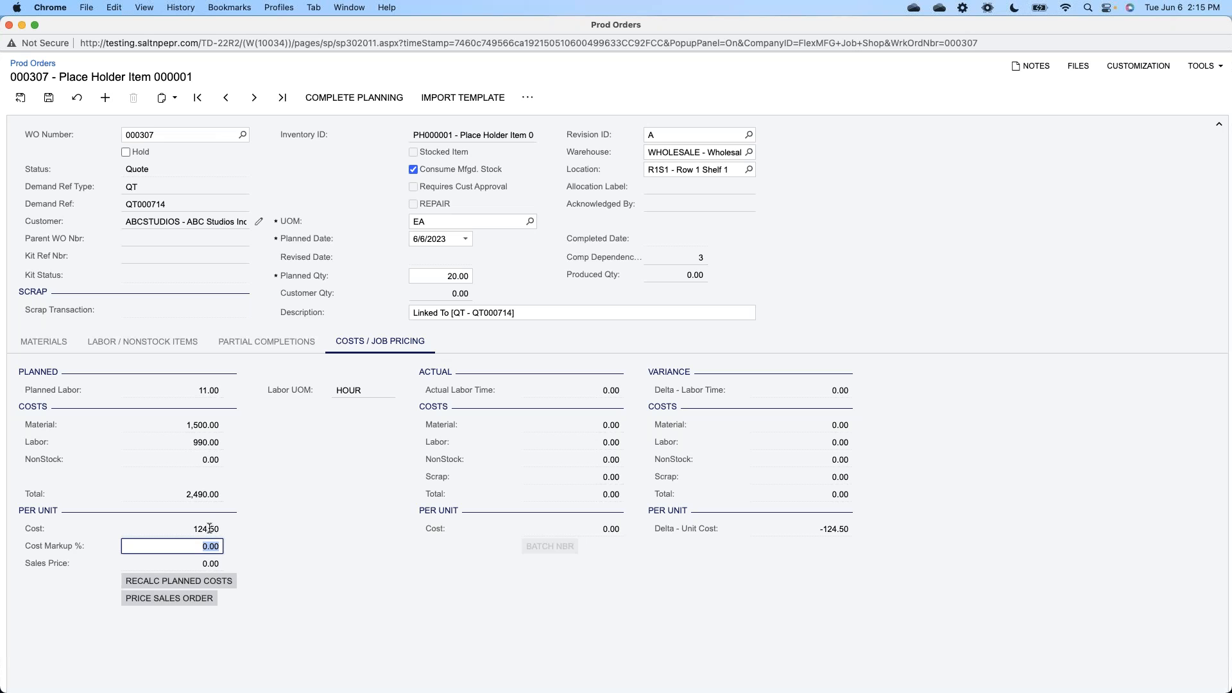
Step: Delete the OUT-ANADIZ outside-process line from the production order's materials and recalculate the planned costs
click(98, 343)
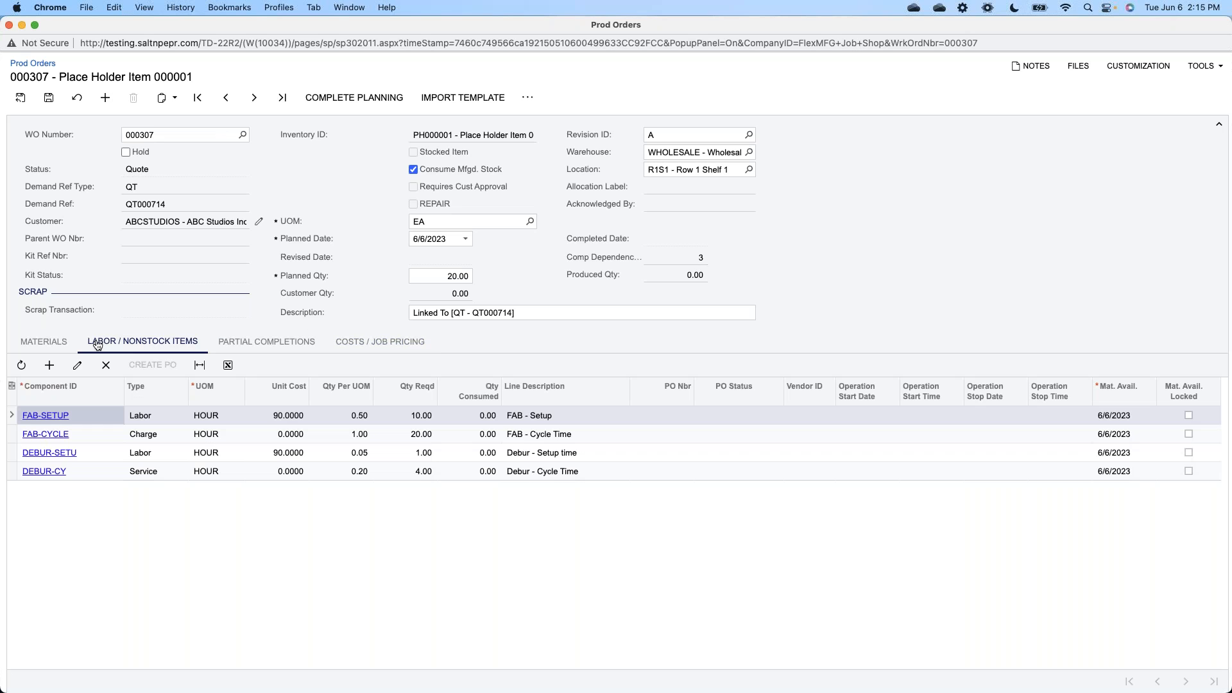
click(66, 350)
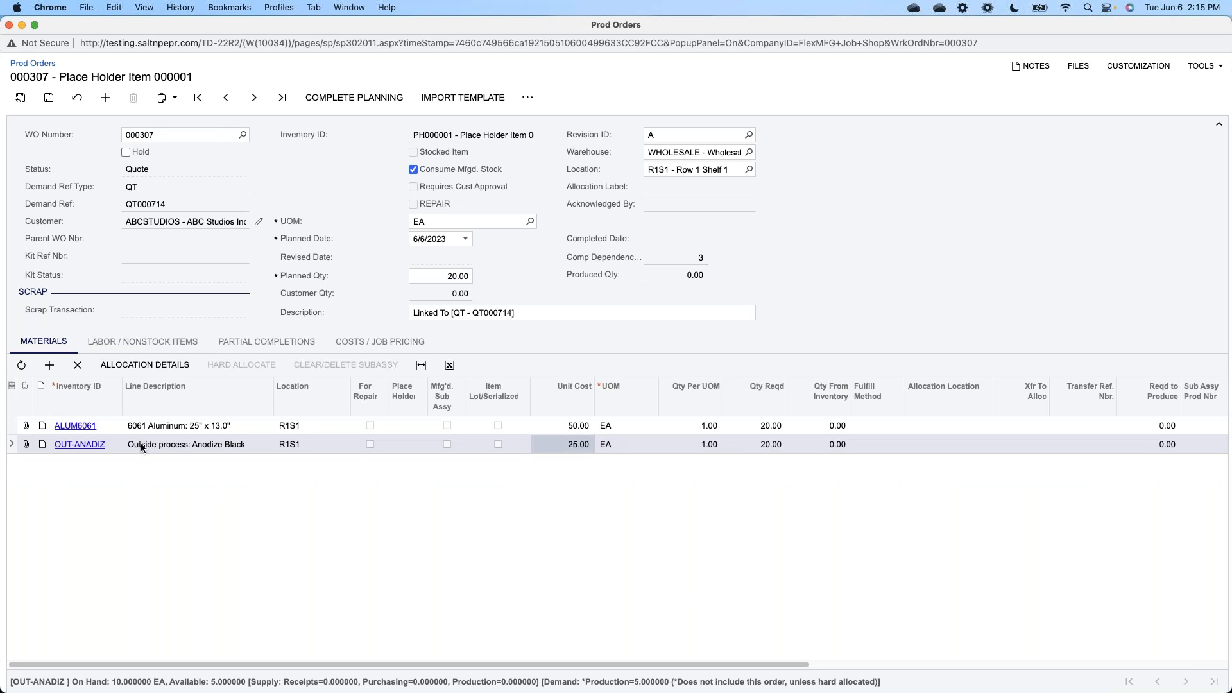
click(171, 446)
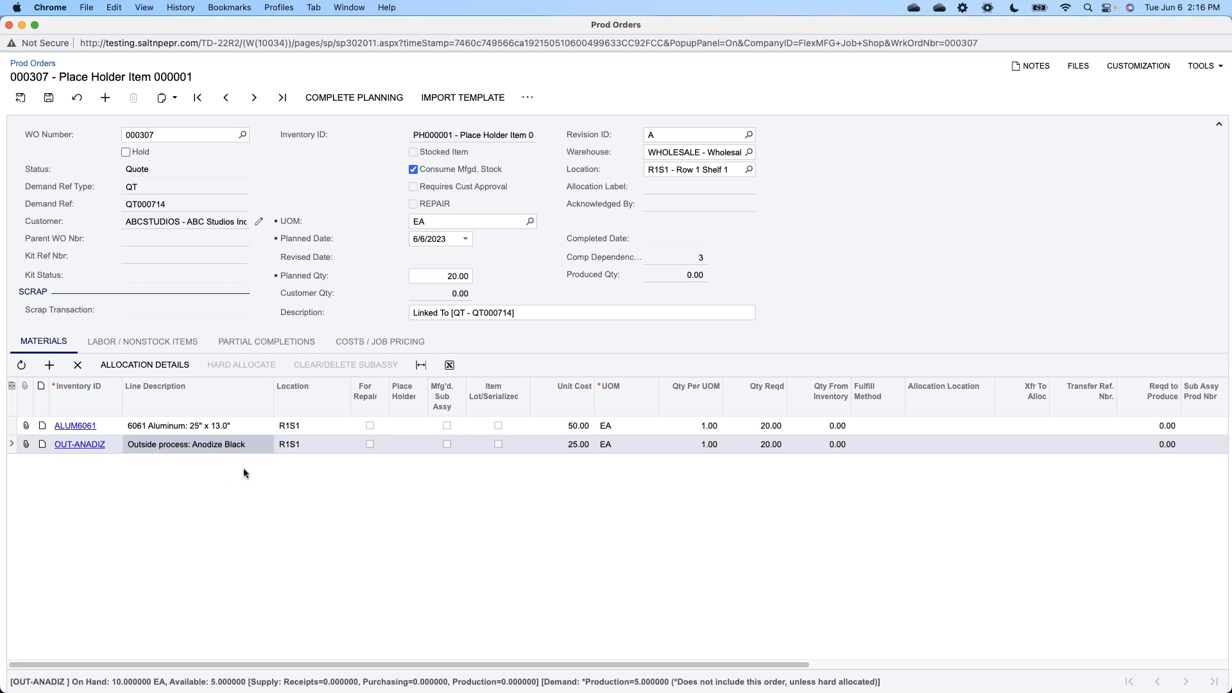
click(88, 371)
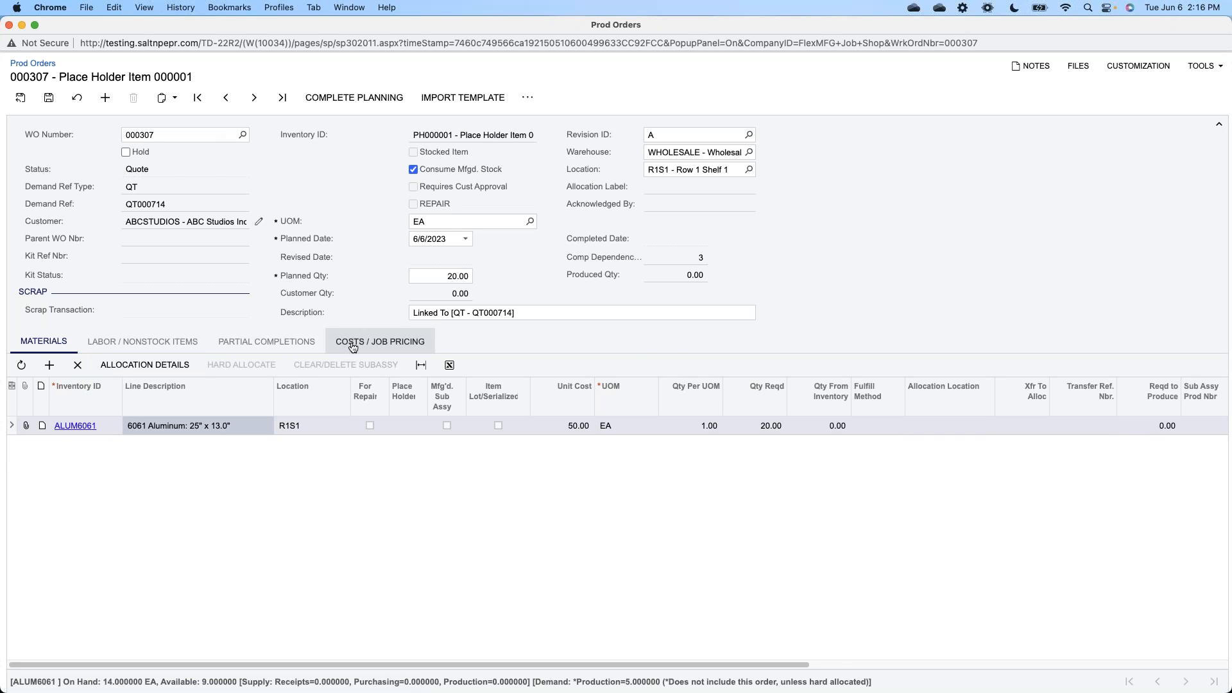
click(352, 347)
click(232, 582)
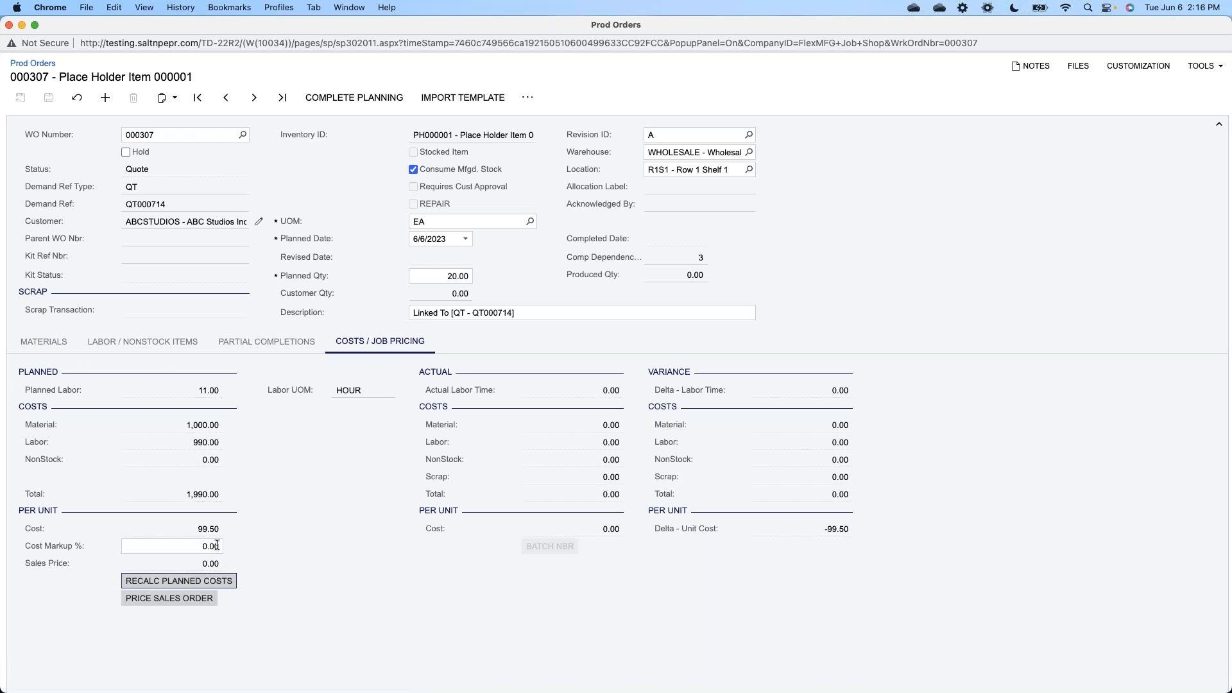
Step: Examine the remaining material, the FAB-SETUP labor cost and quantity per unit, and the resulting planned costs
click(47, 350)
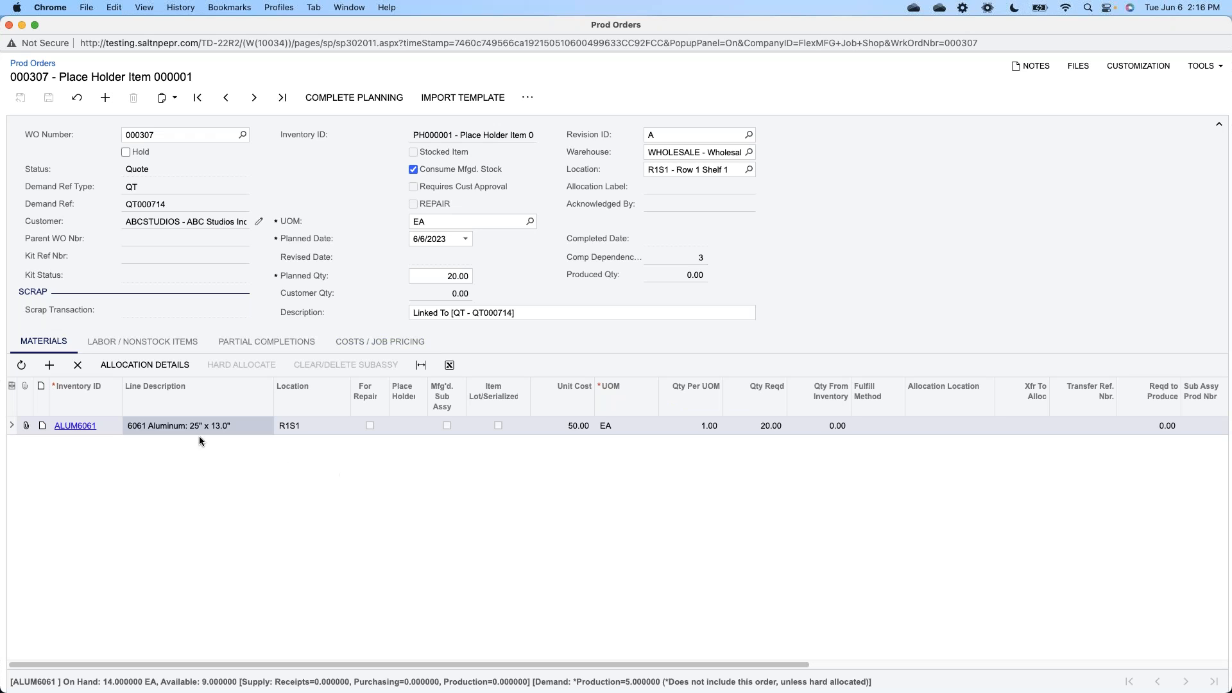
click(113, 343)
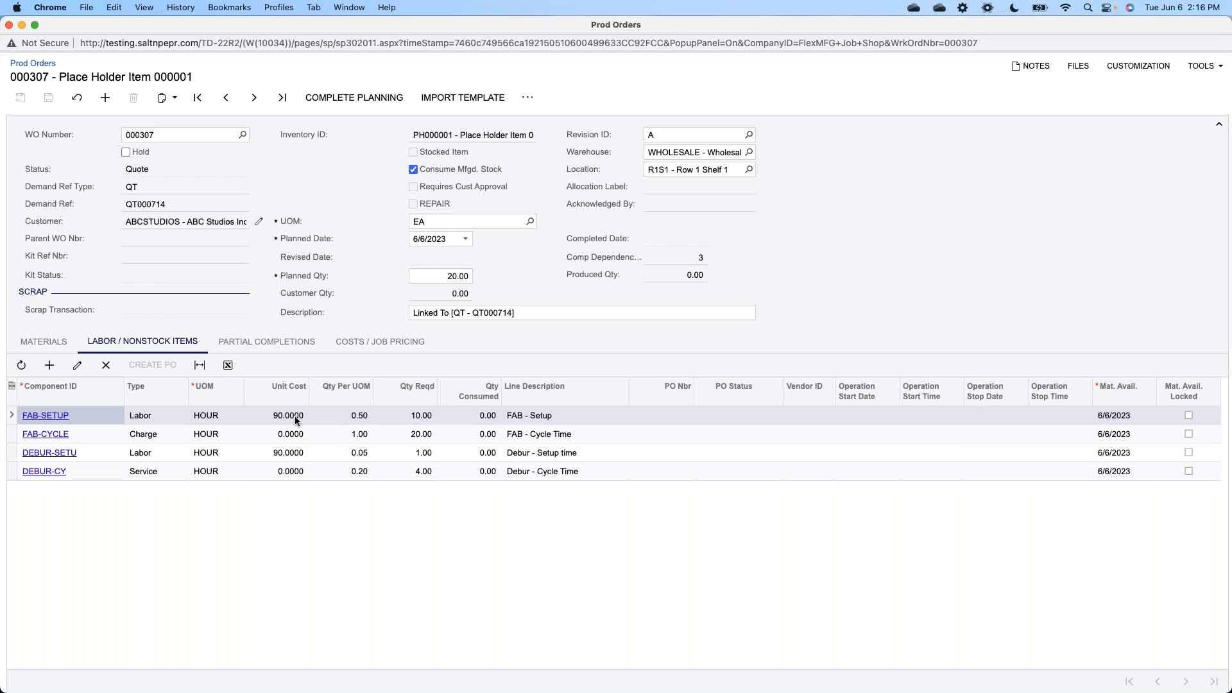
click(351, 422)
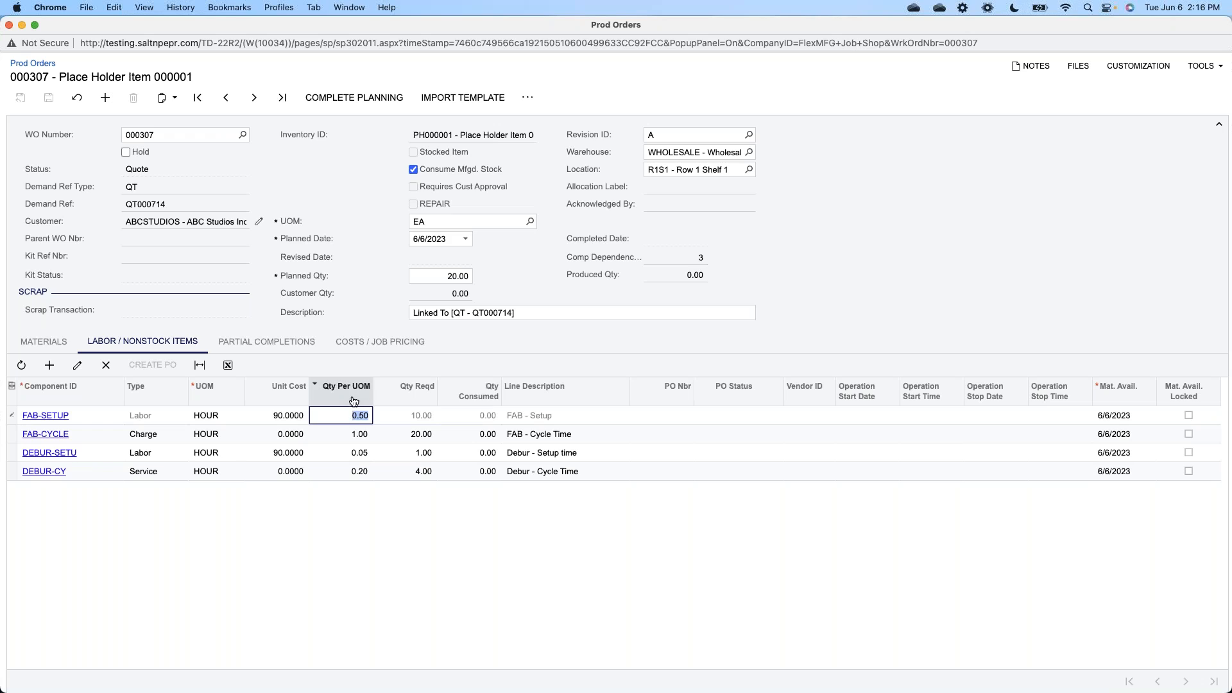
click(350, 342)
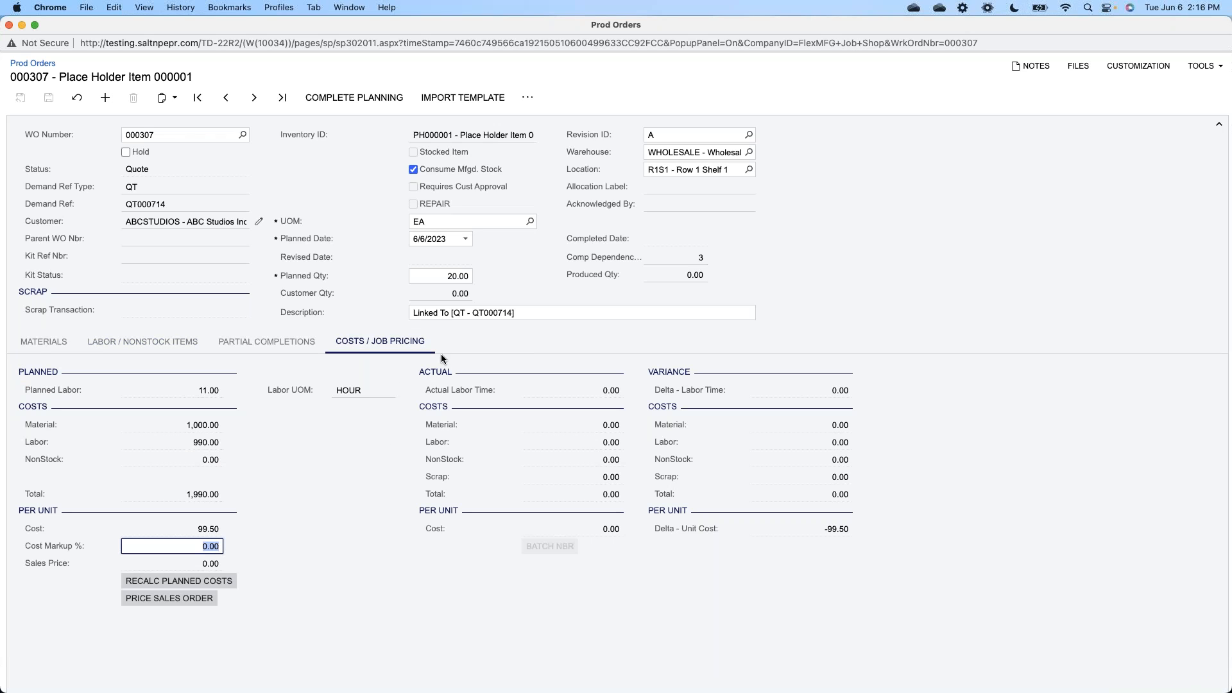
Step: Set the production order's cost markup to 50% and apply the resulting price to the linked sales quote
click(393, 440)
click(211, 546)
text(50)
key(Tab)
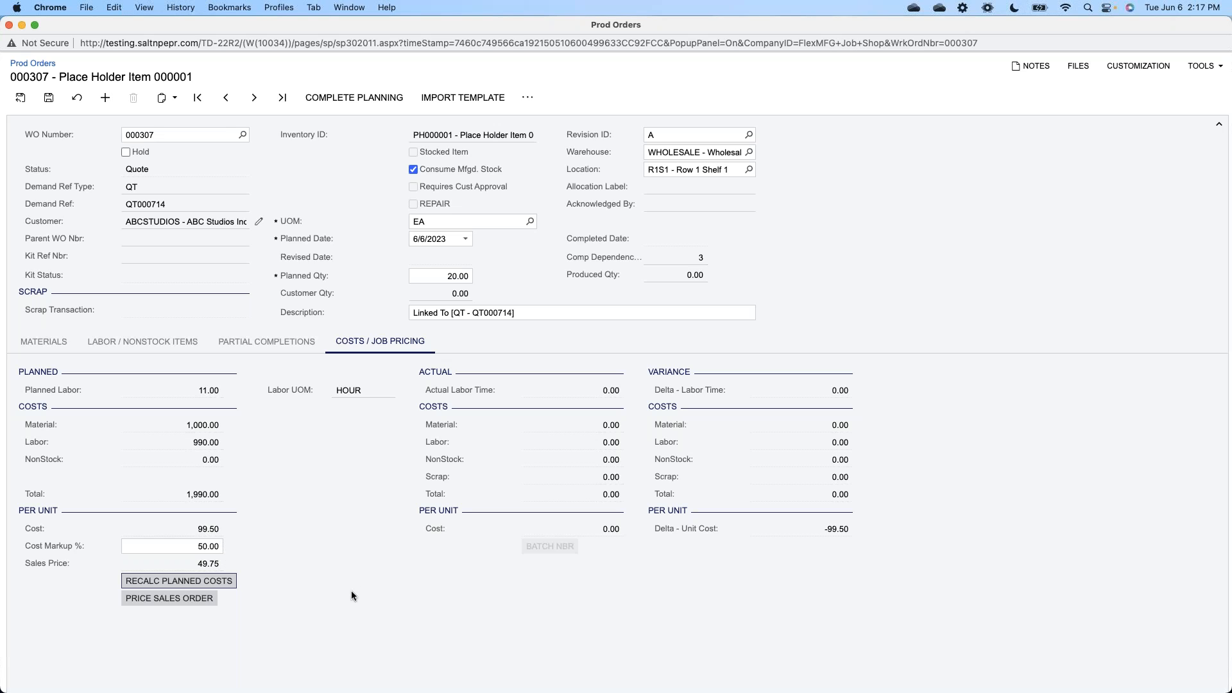
click(200, 600)
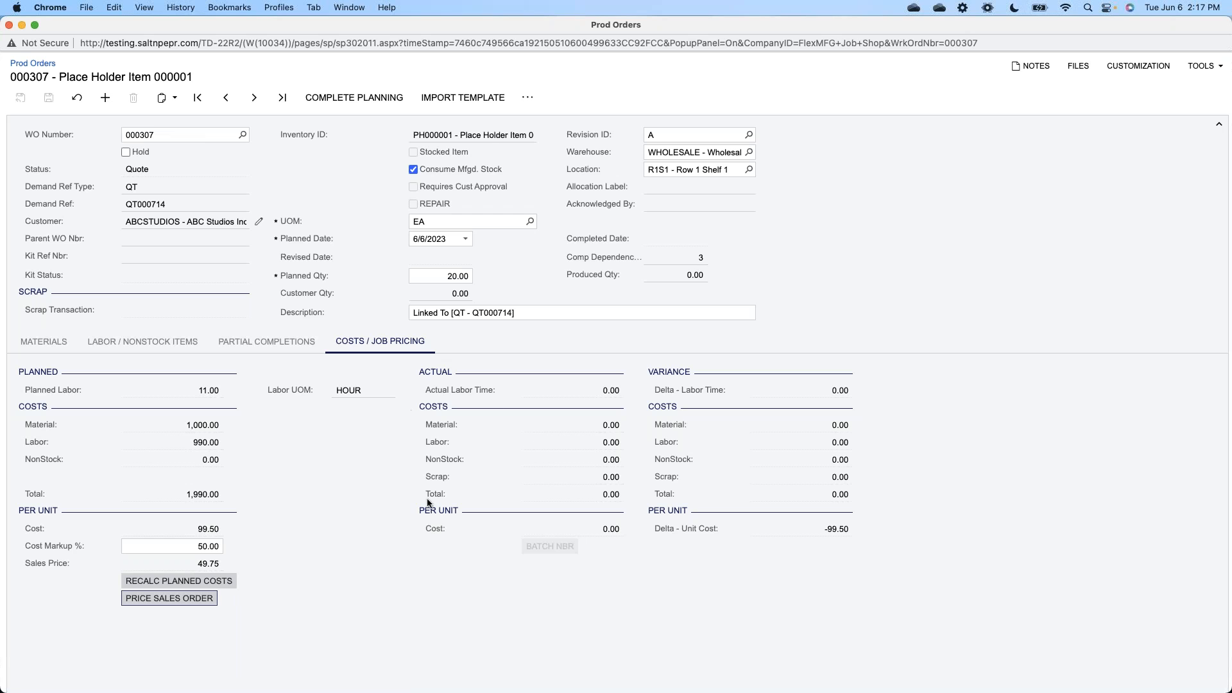
Step: Close the production order and reload the quote to check the placeholder line's unit price and extended price
click(9, 24)
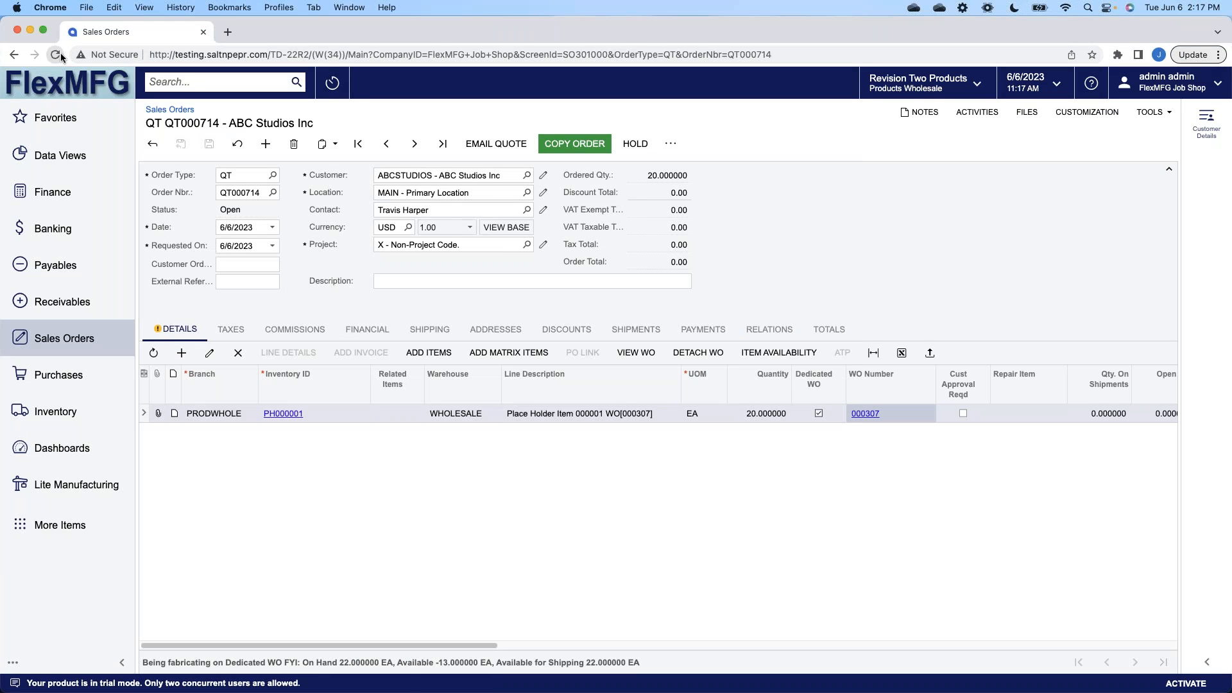
click(56, 55)
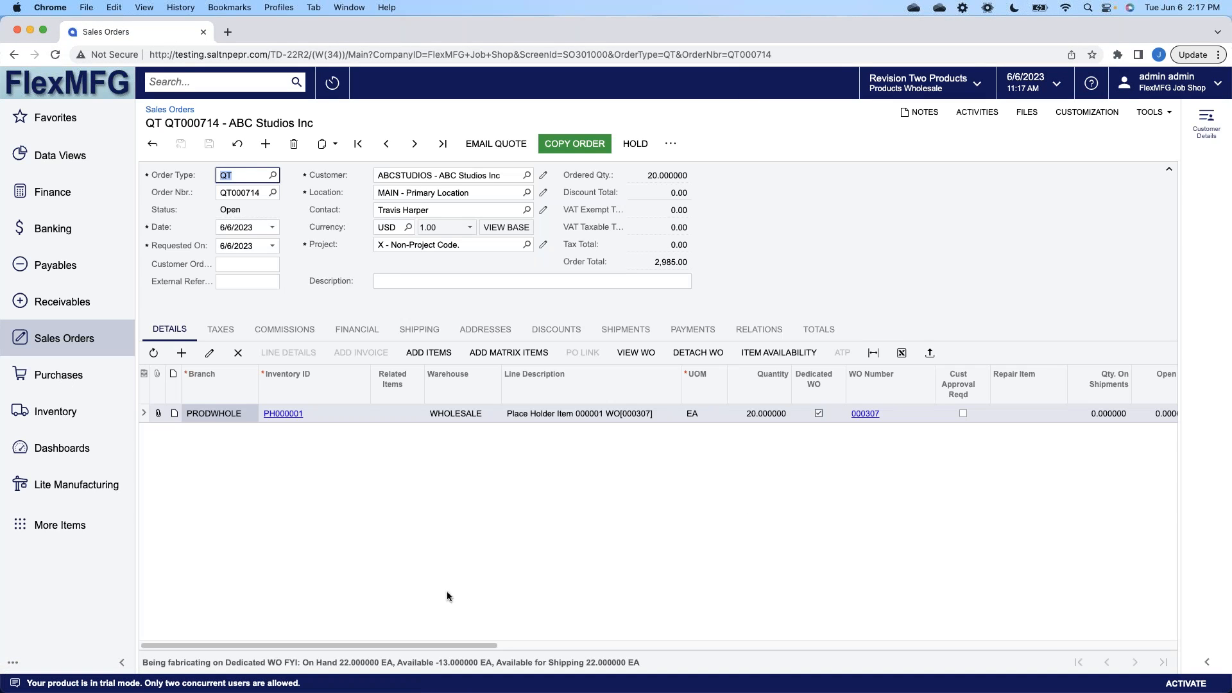
drag(451, 645, 569, 647)
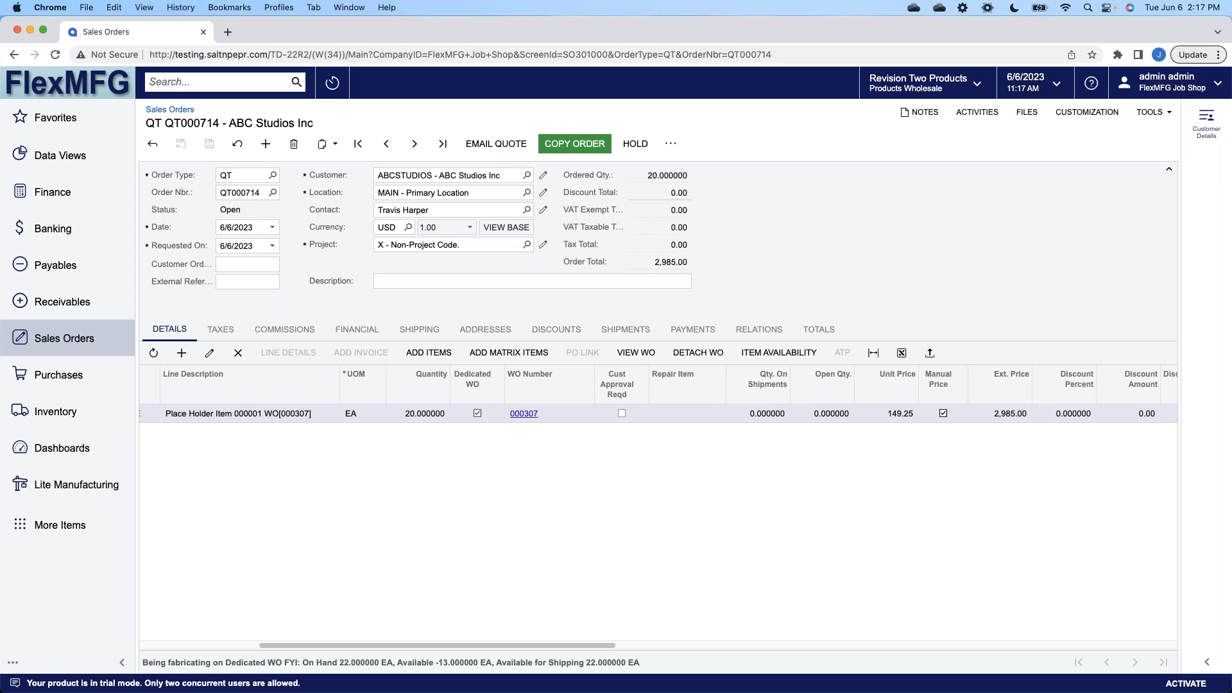
Step: Copy the quote to a new order of type SO and check the dedicated WO link on its line
click(596, 150)
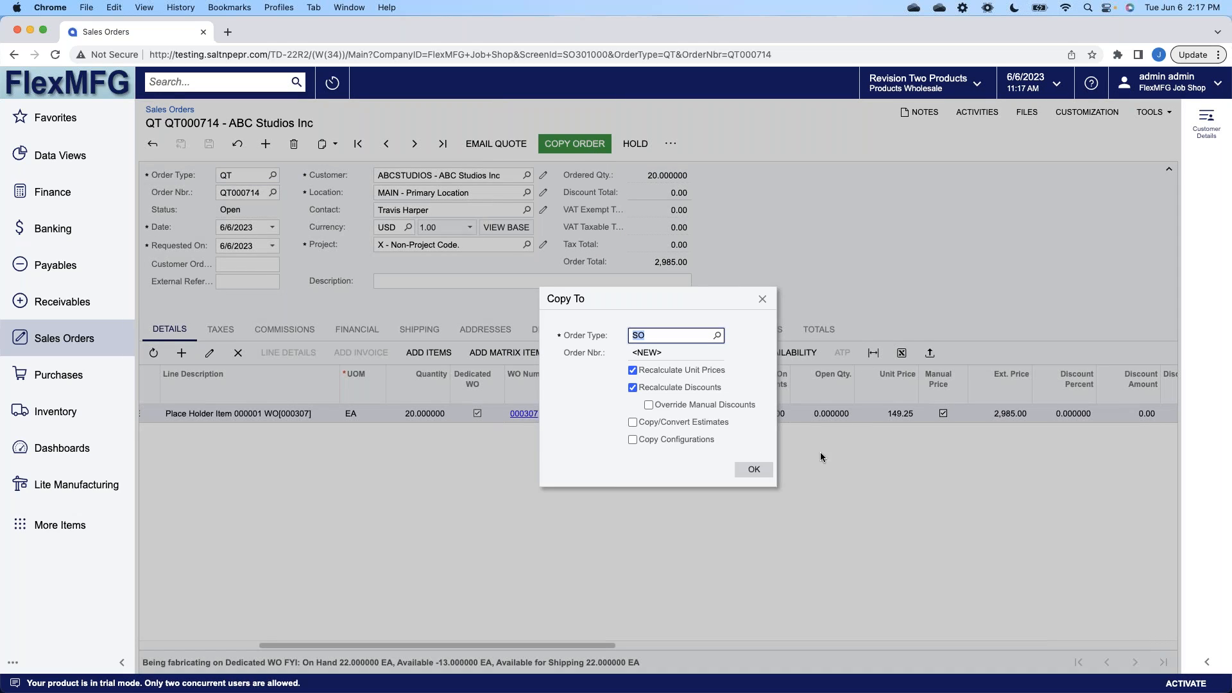
click(763, 475)
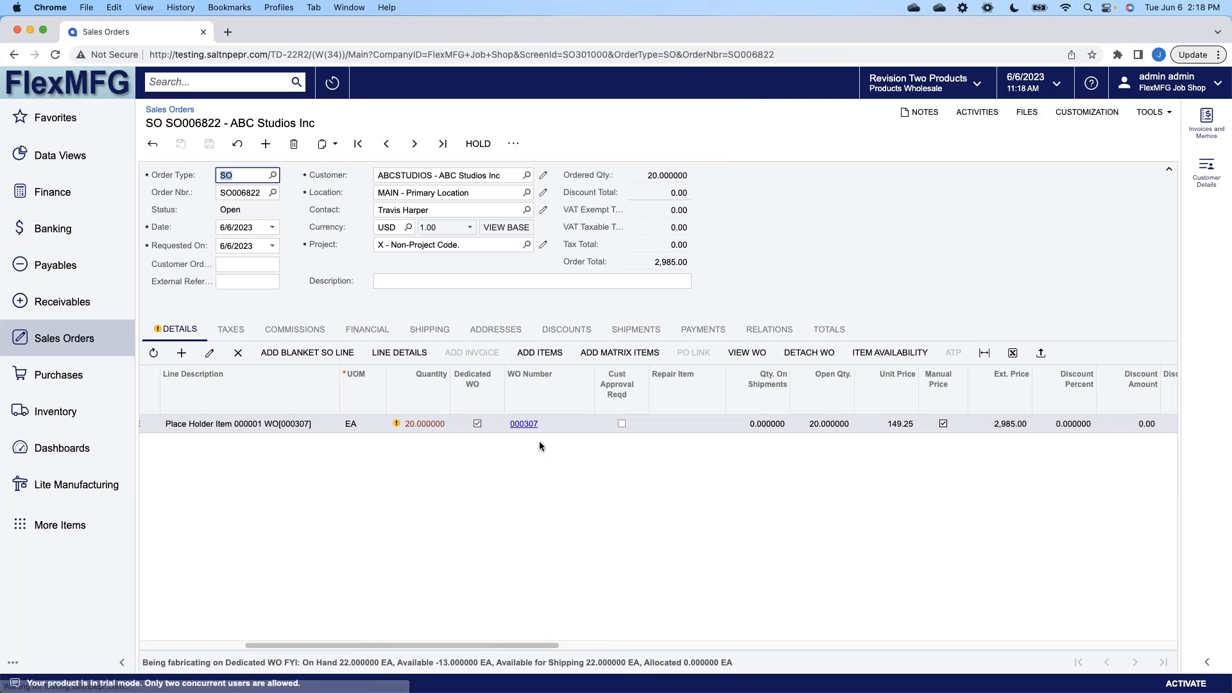
drag(542, 644, 403, 614)
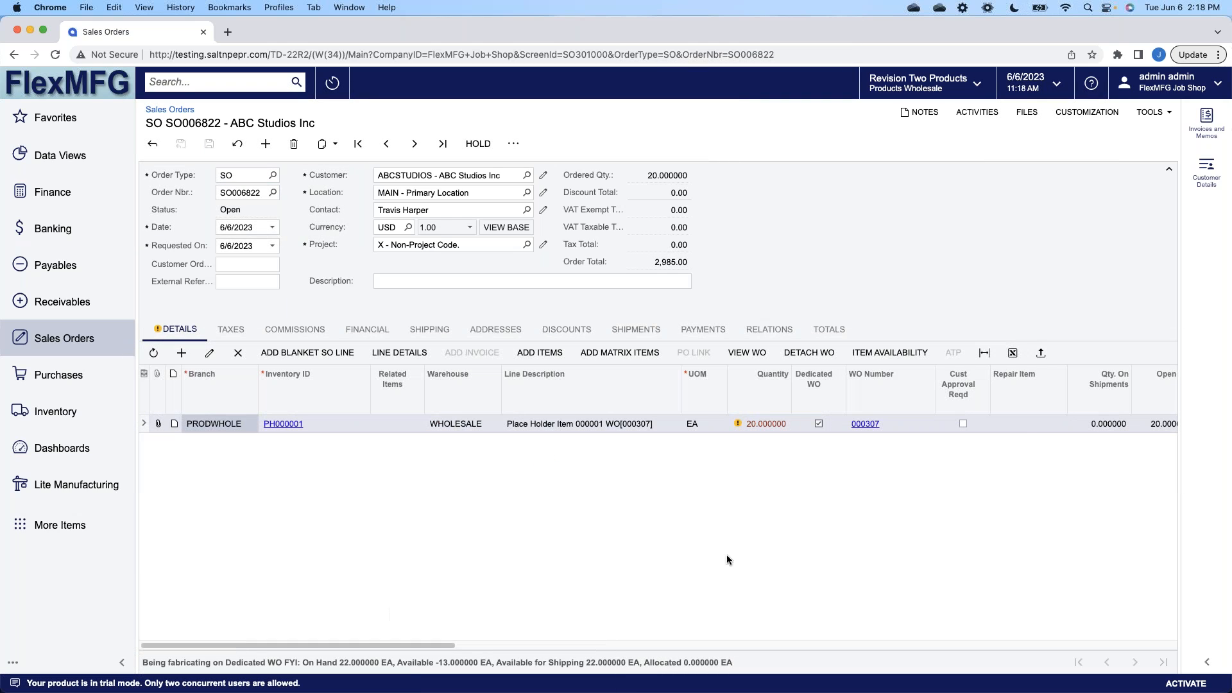
Step: Open the production order linked to the sales order line and run Check Inventory on its materials
click(872, 426)
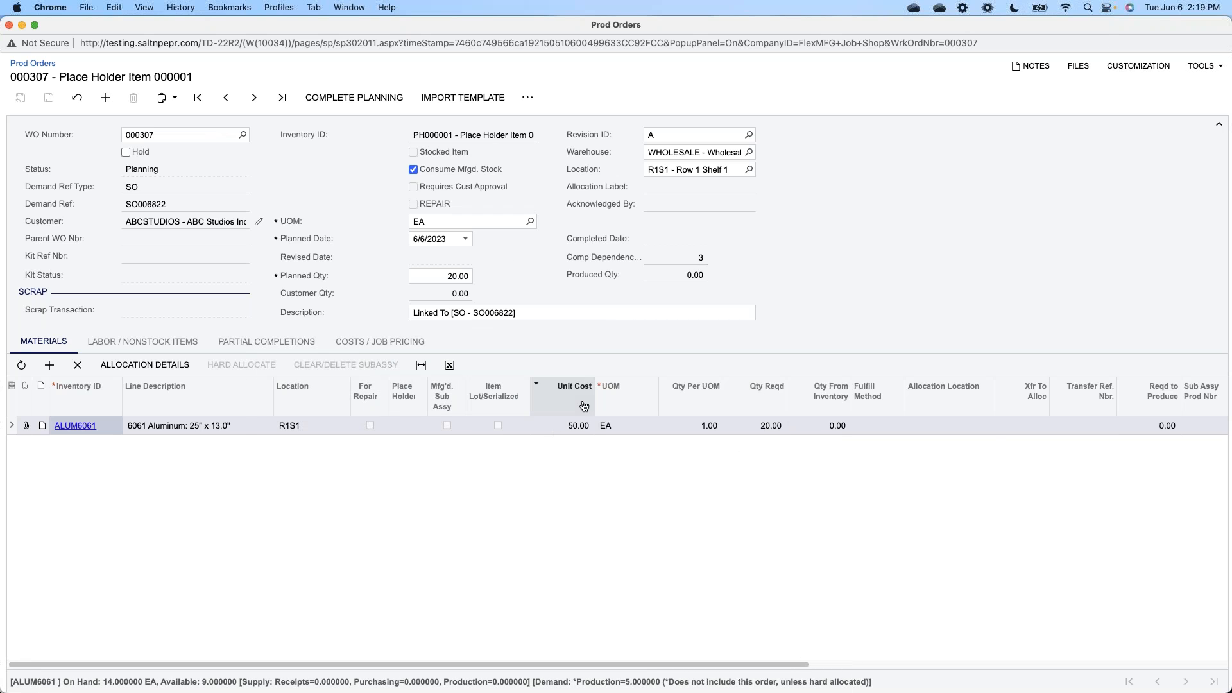
click(532, 100)
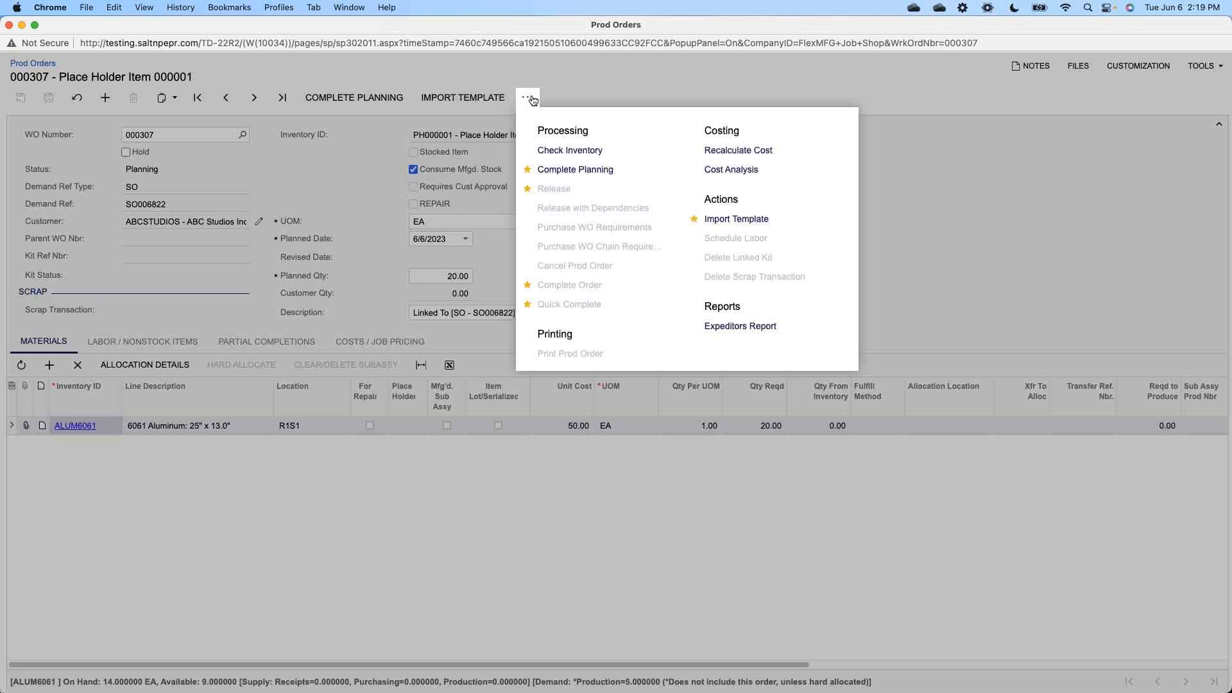
click(606, 158)
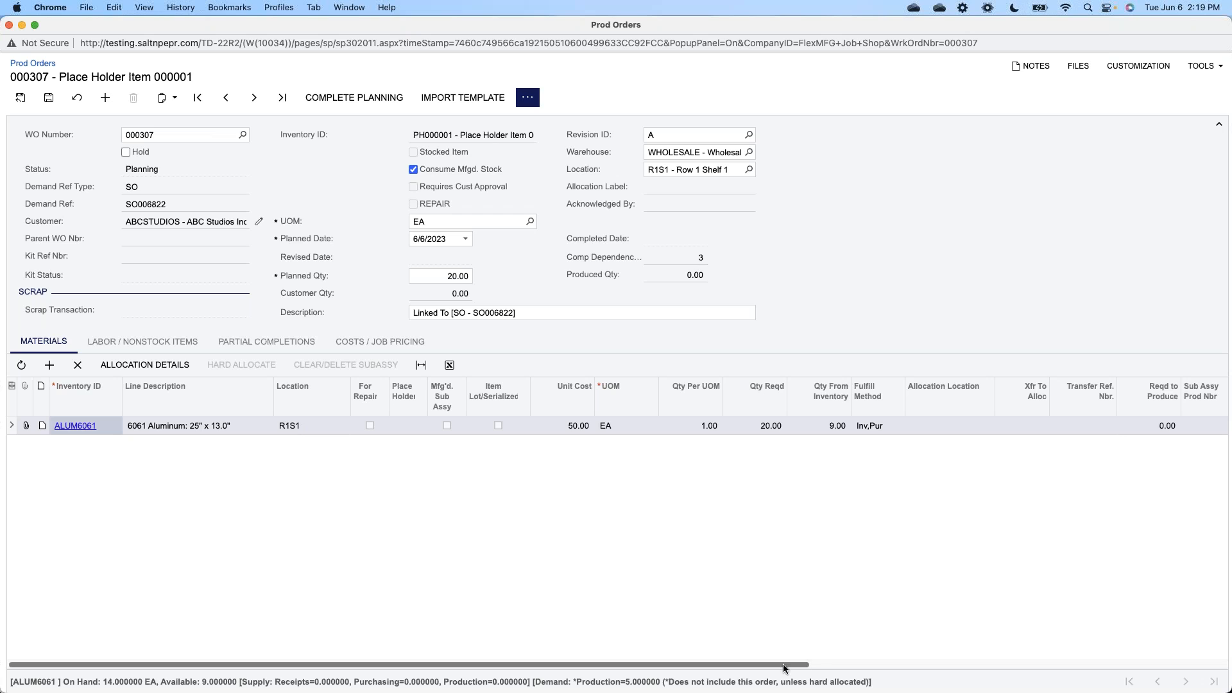
drag(799, 665, 1083, 664)
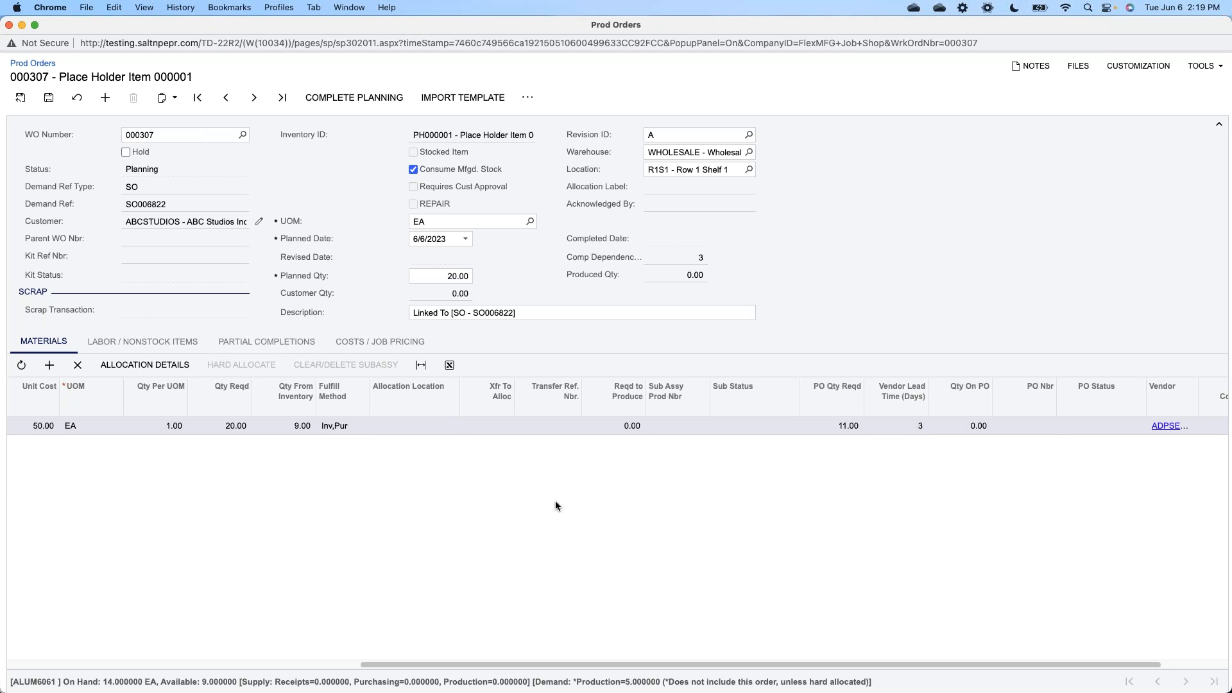
Step: Examine the labor lines' operation and material availability dates, and the ALUM6061 fulfillment method, purchase quantity and vendor lead time
click(140, 342)
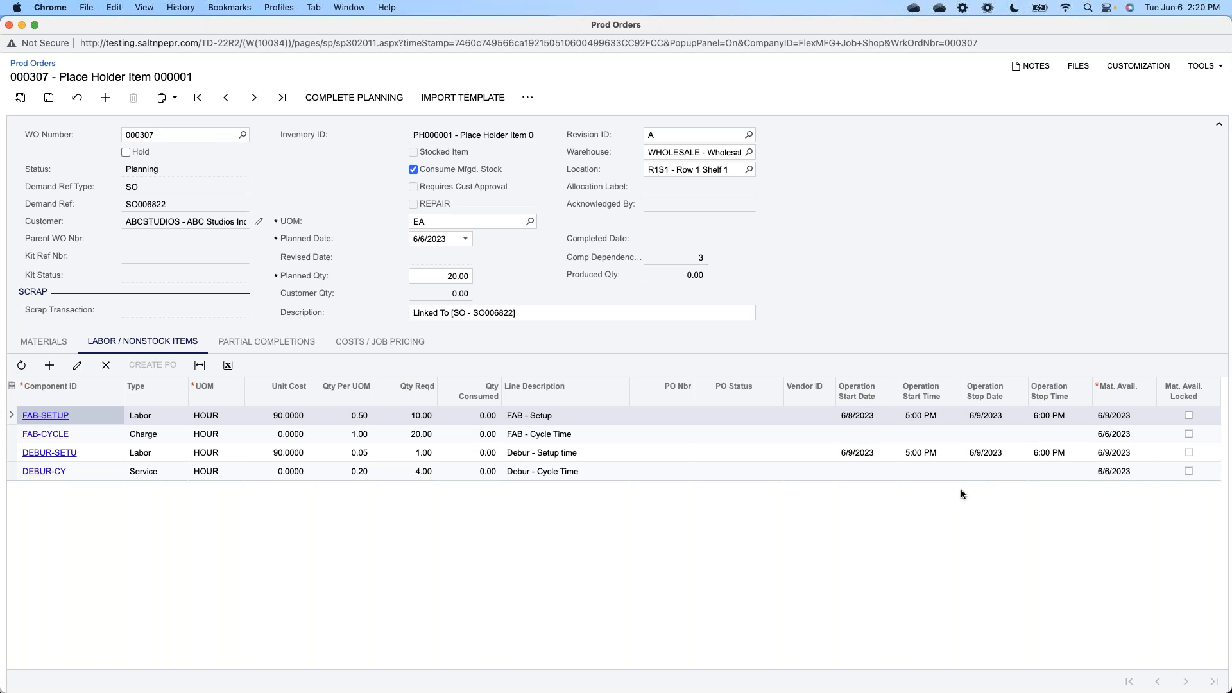
click(1122, 414)
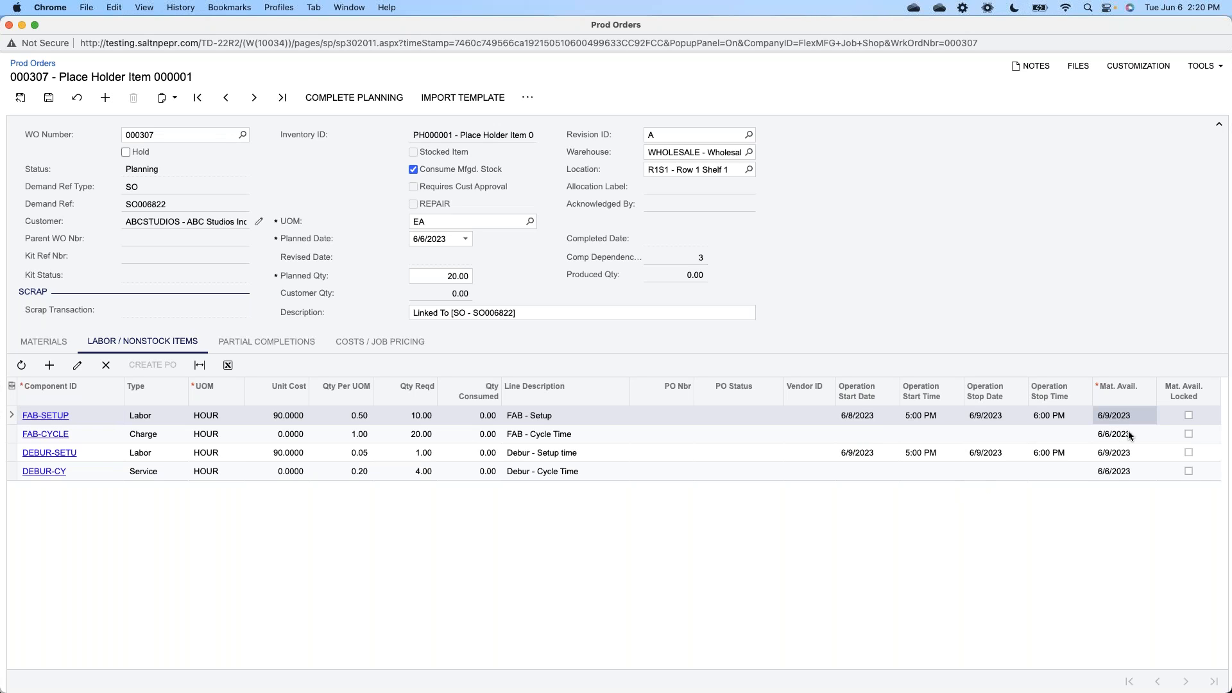
click(64, 348)
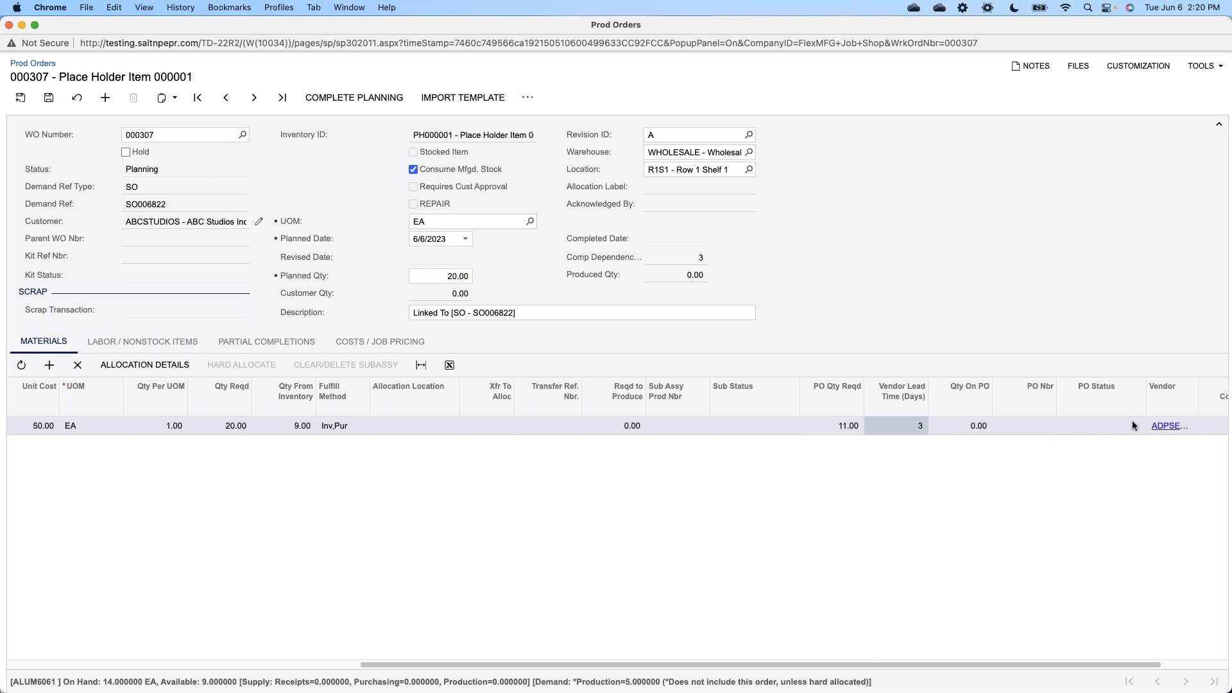
drag(813, 663, 661, 664)
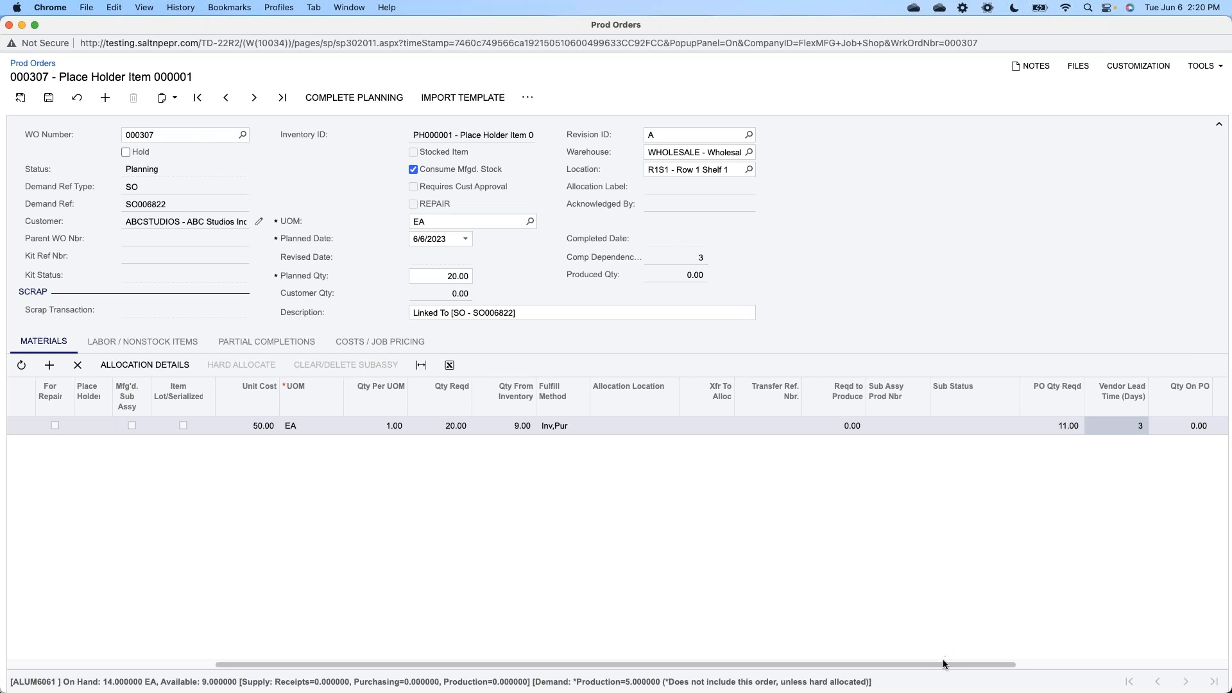
drag(941, 664, 647, 656)
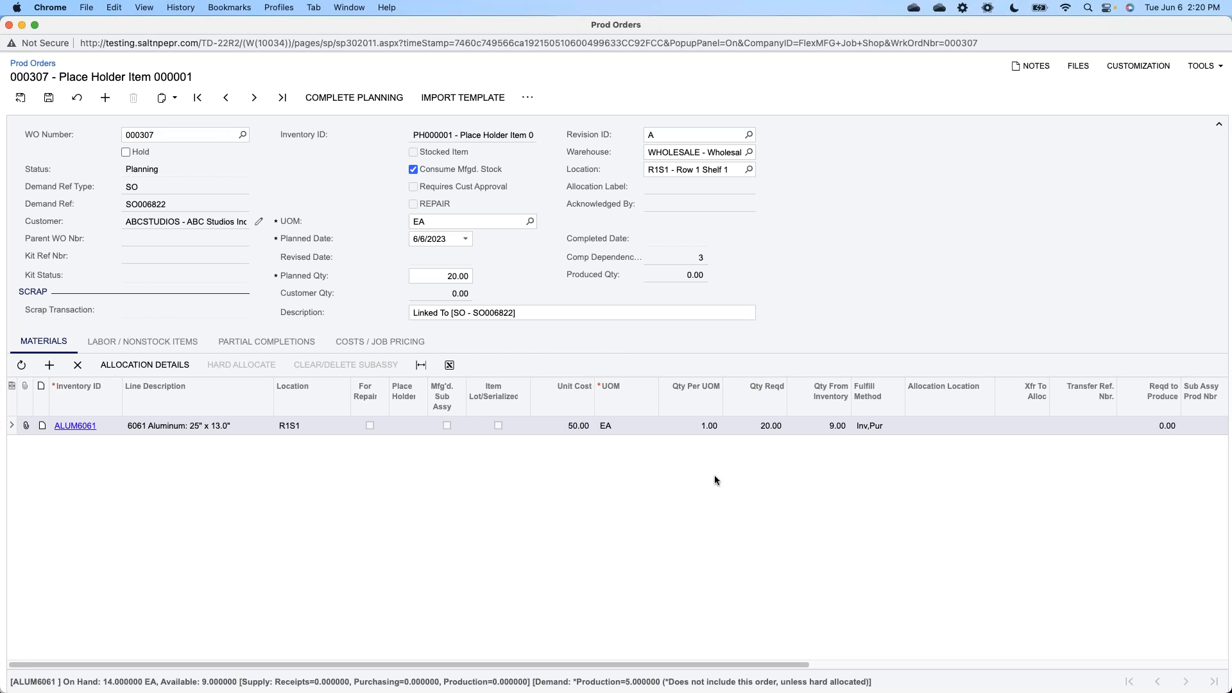
click(334, 427)
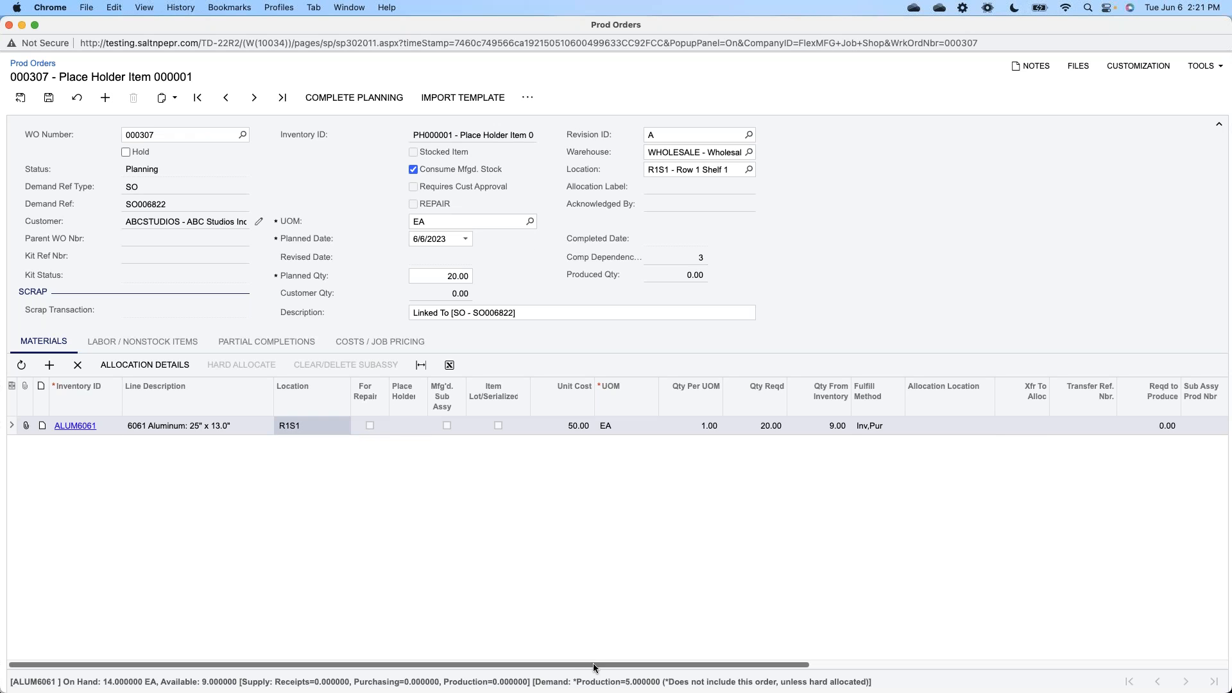
drag(592, 663, 782, 662)
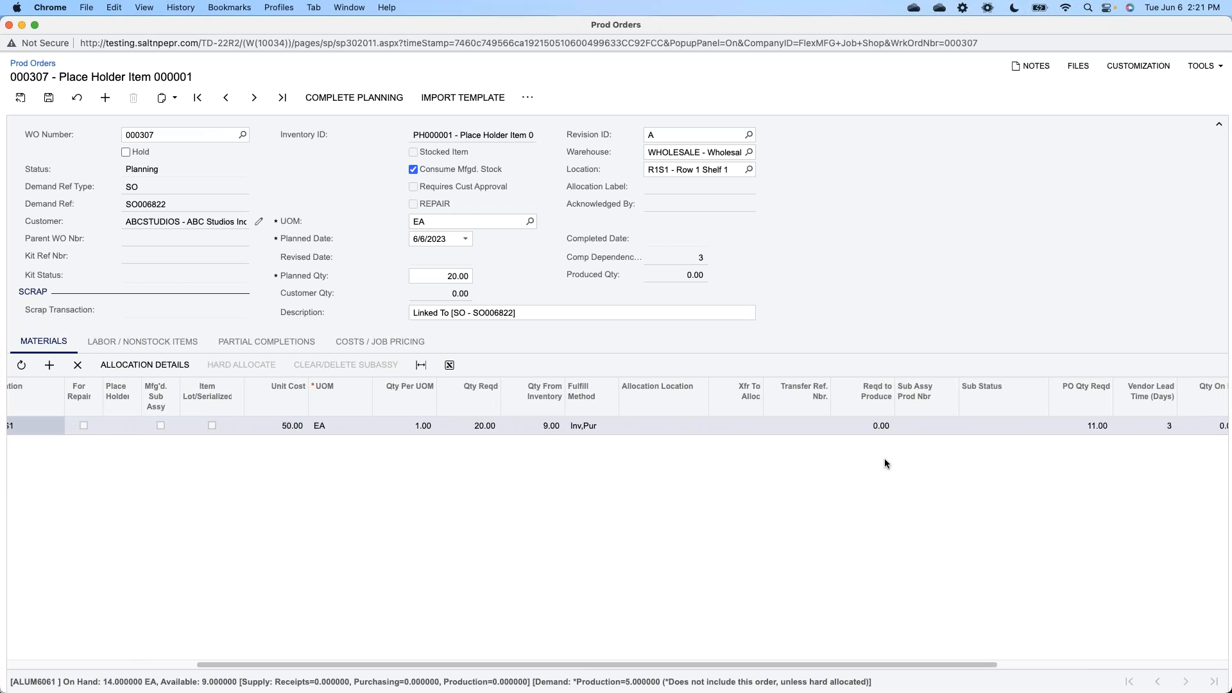
drag(835, 660, 488, 664)
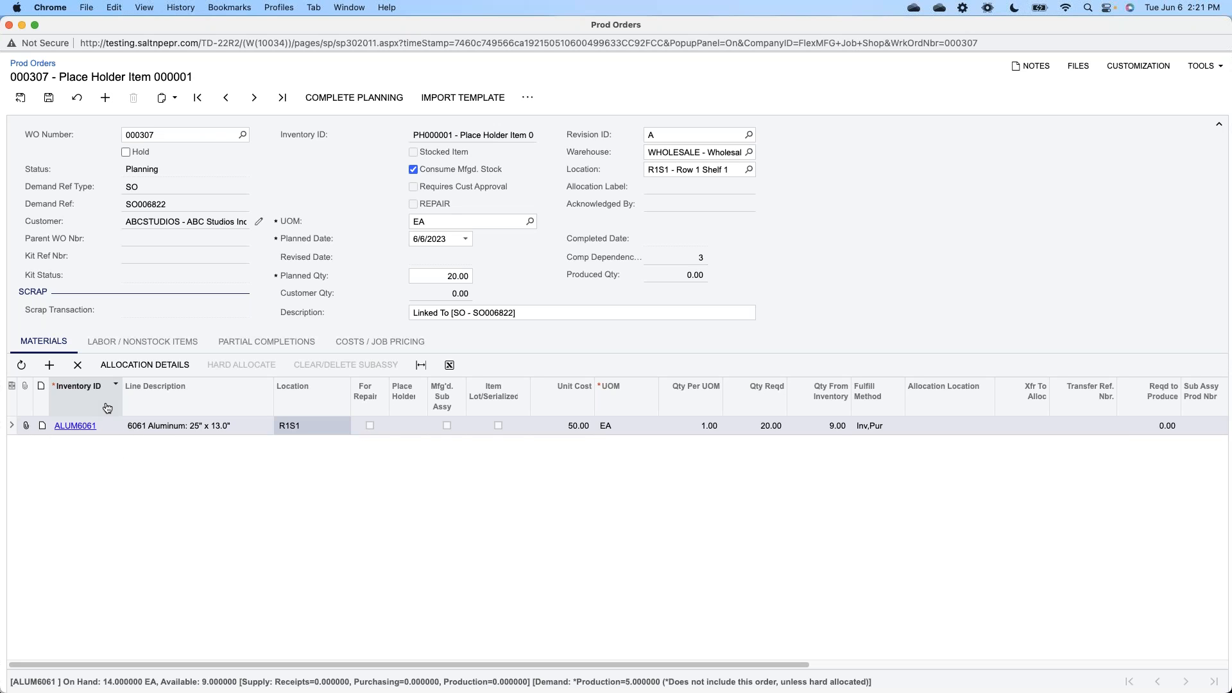
Step: View the production order's partial completions and save the order
click(257, 339)
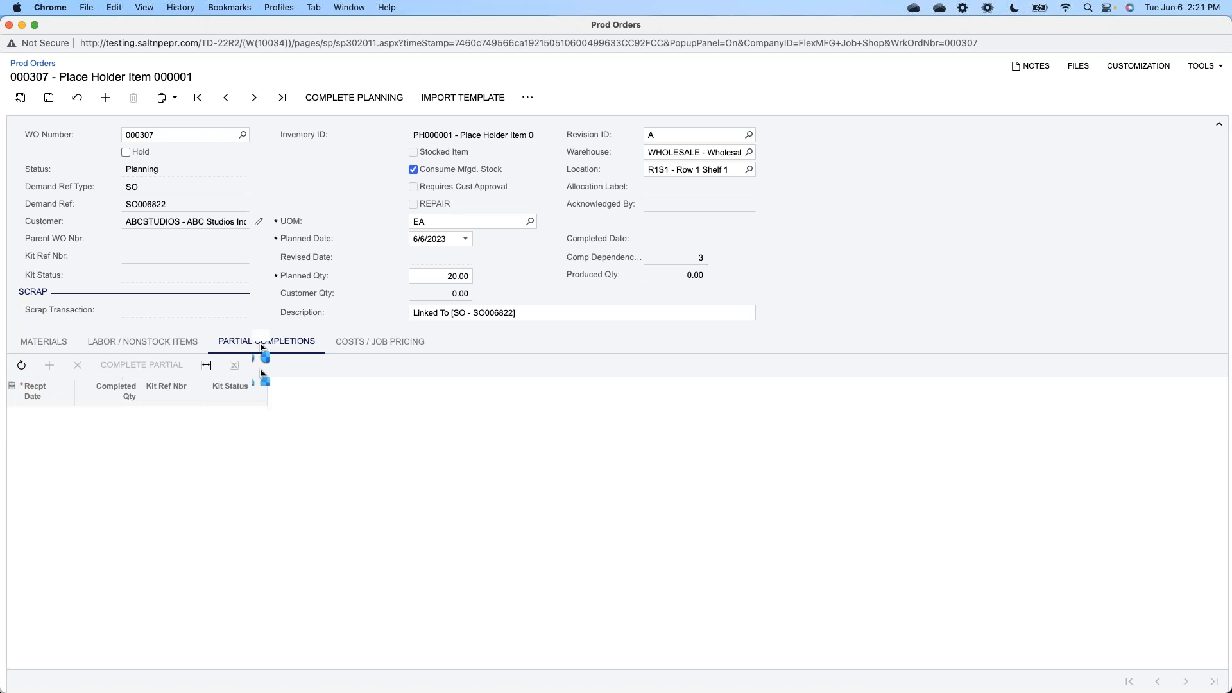
click(51, 98)
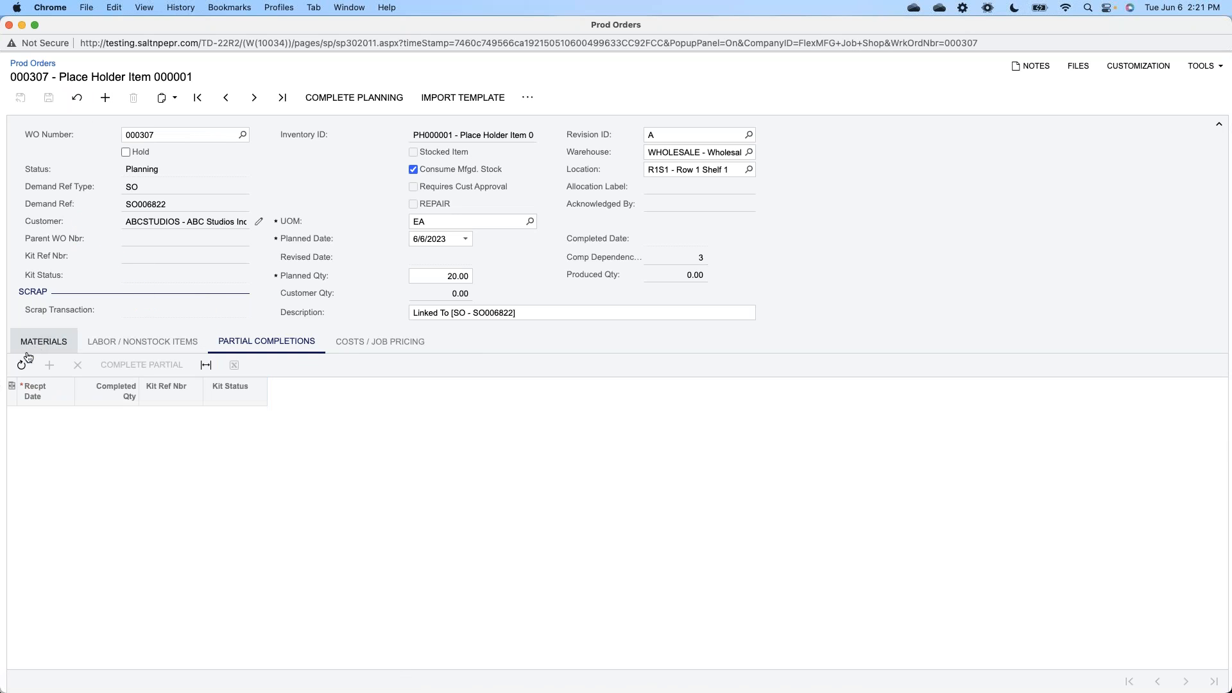
Step: Complete planning on the production order for Place Holder Item 000001 and release it
click(62, 344)
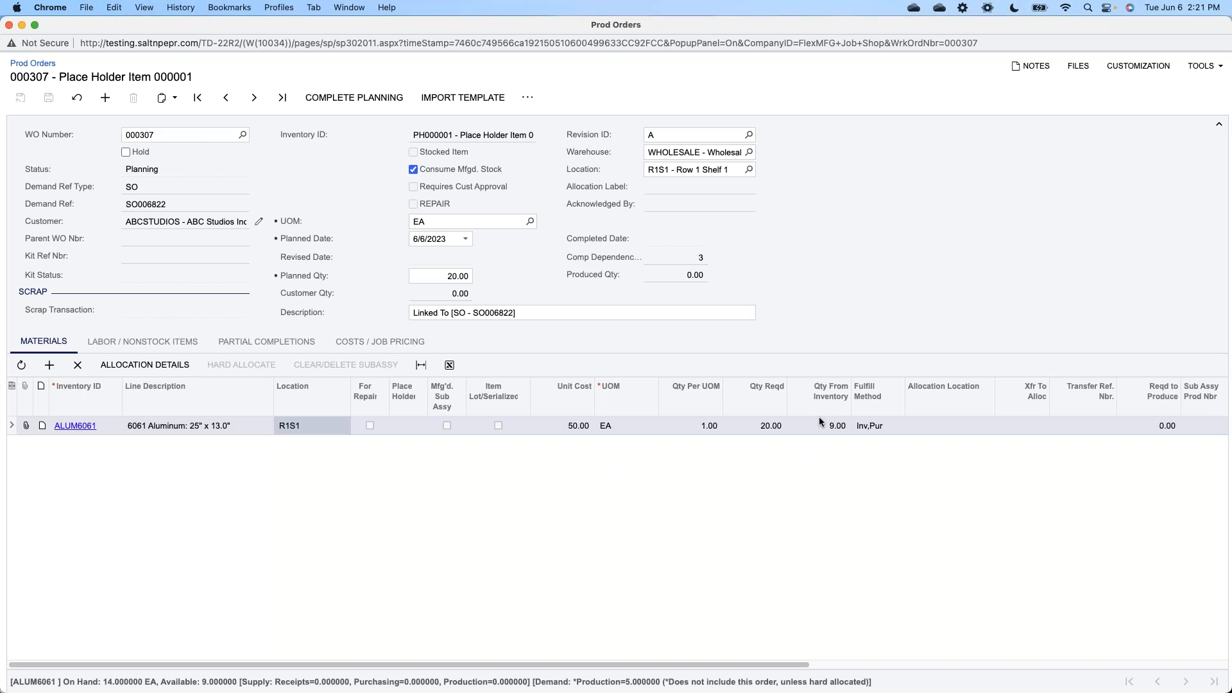
click(344, 103)
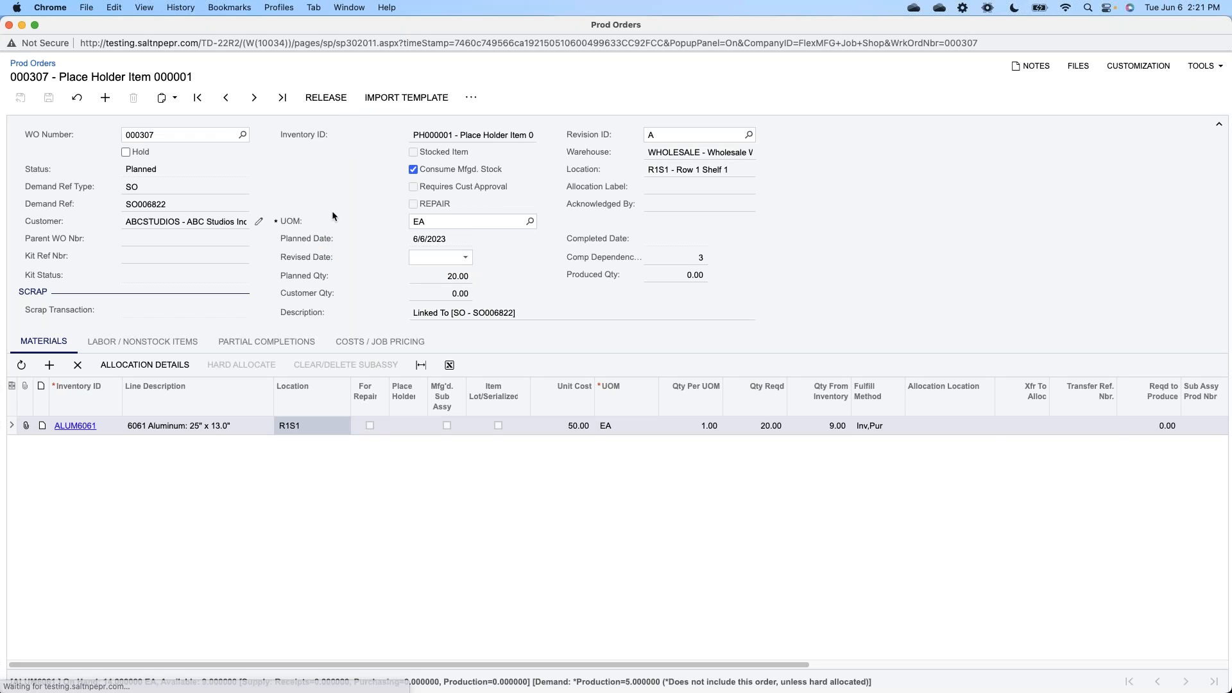
click(267, 340)
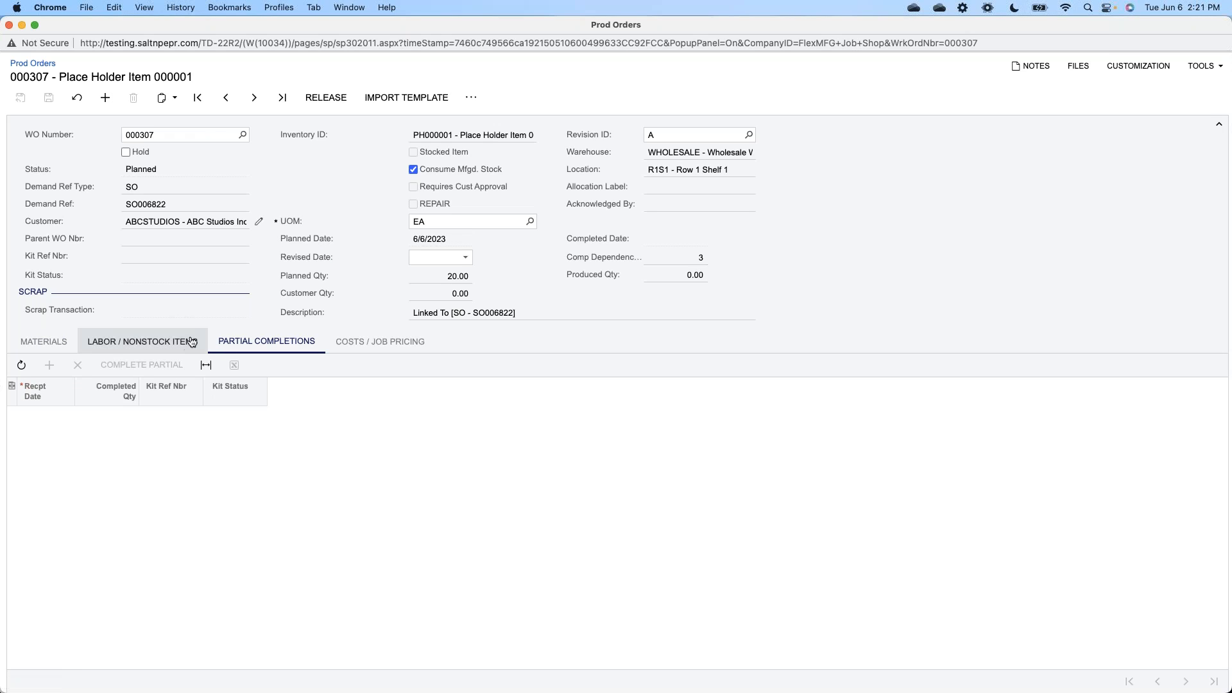
click(336, 103)
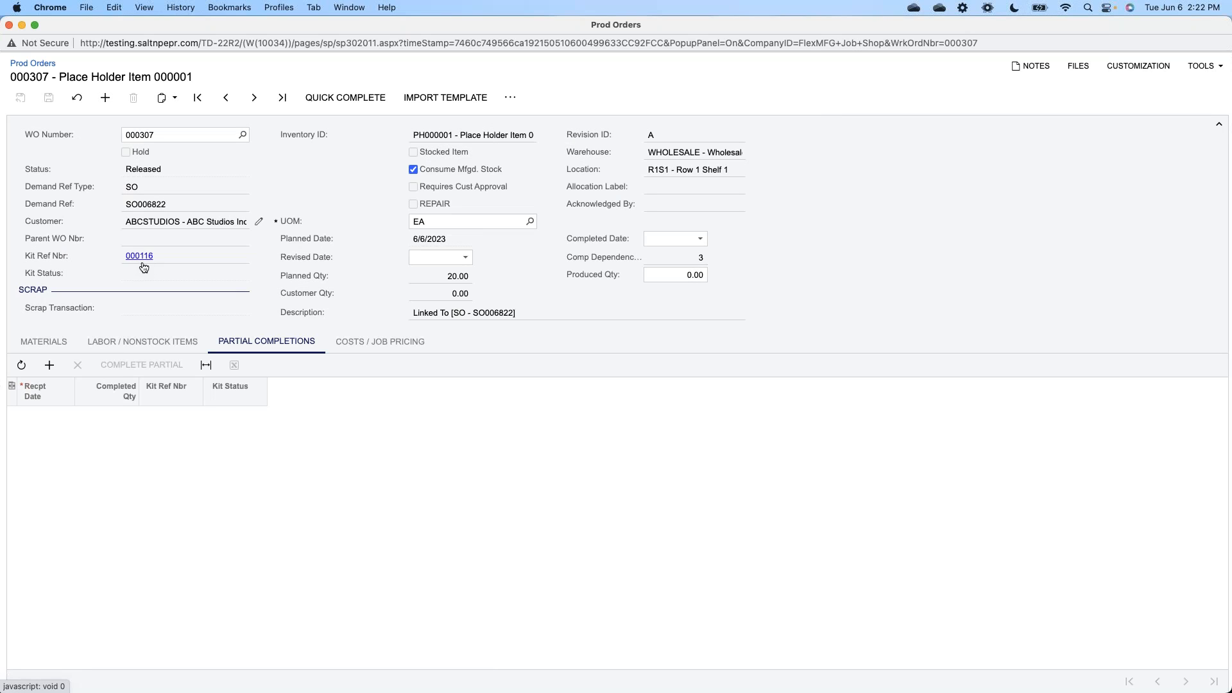
Step: Add a partial completion with a completed quantity of 9 to the released production order
click(45, 342)
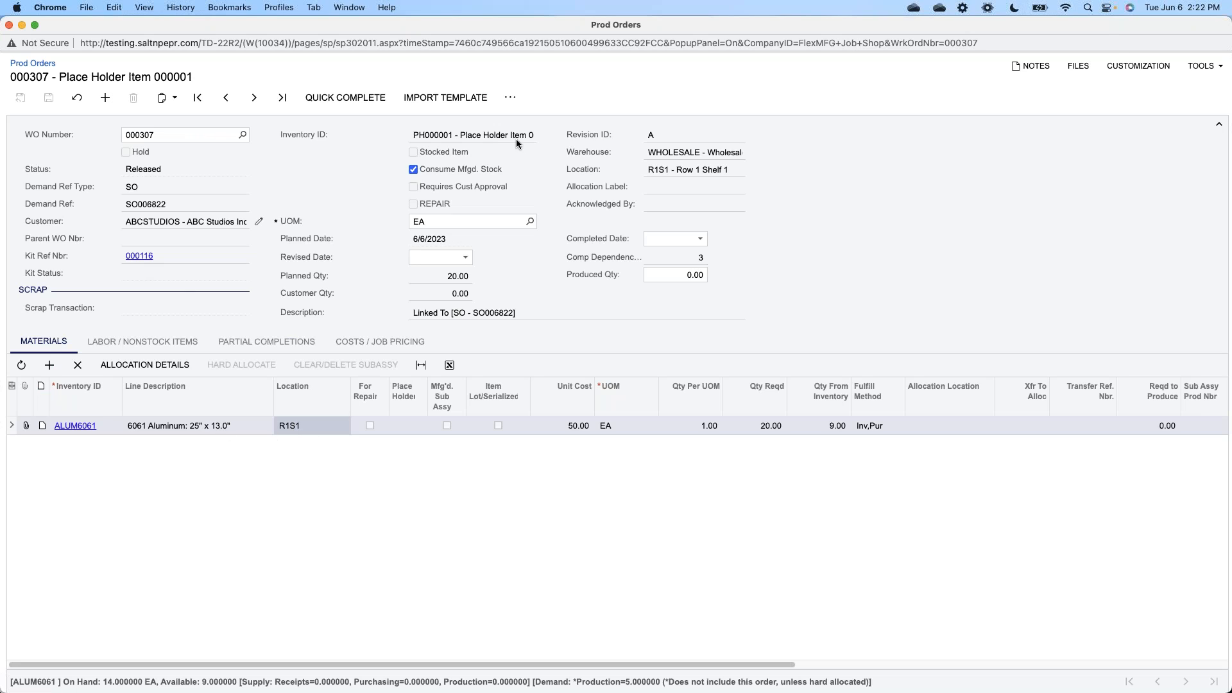
click(290, 343)
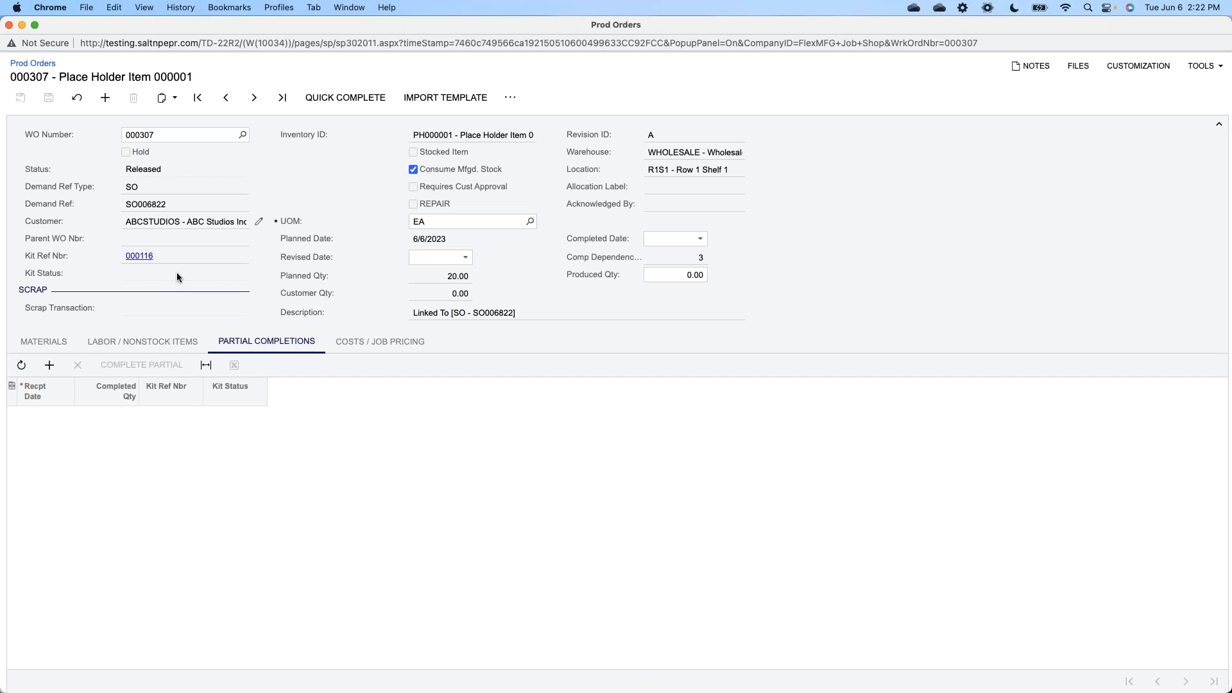
click(60, 367)
click(121, 417)
text(9)
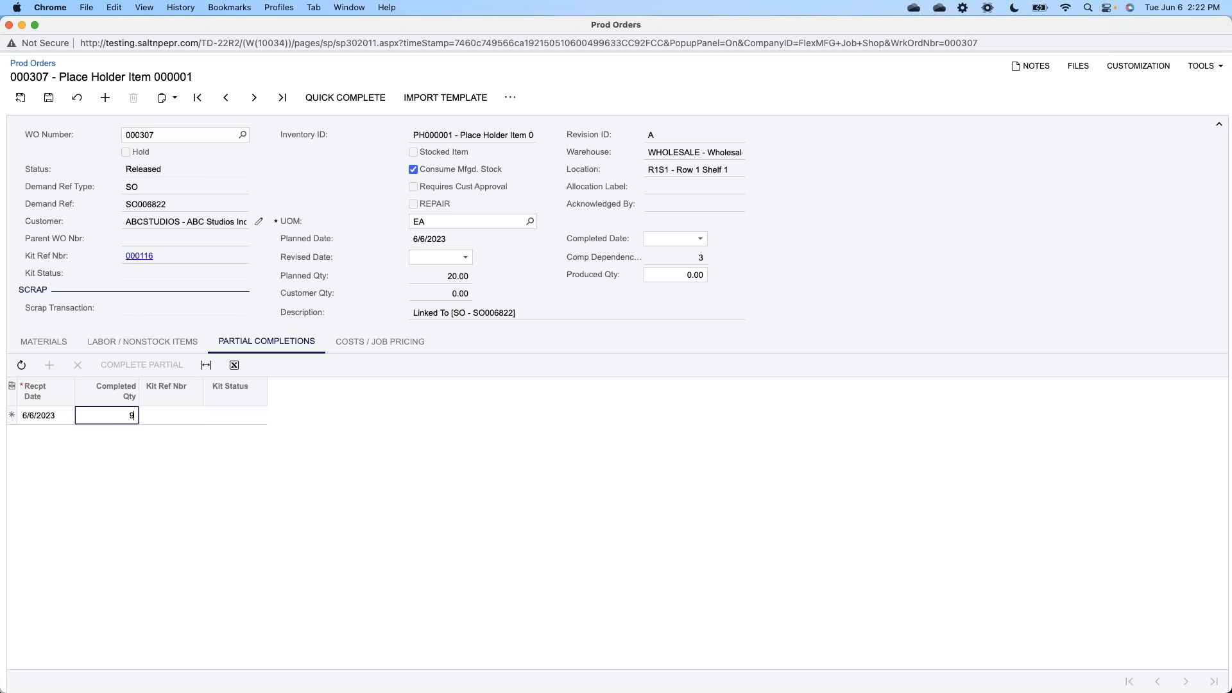
key(Tab)
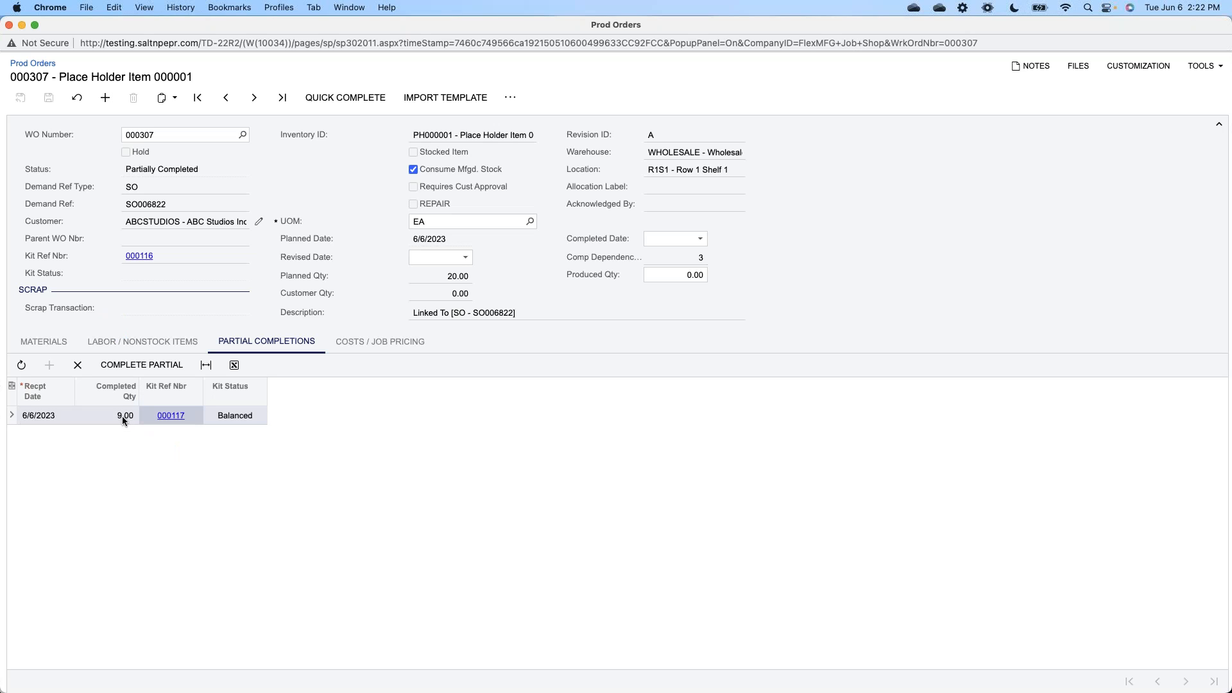
Step: Inspect the kit assembly of the 9-unit partial completion, delete that completion line and save the production order
click(168, 419)
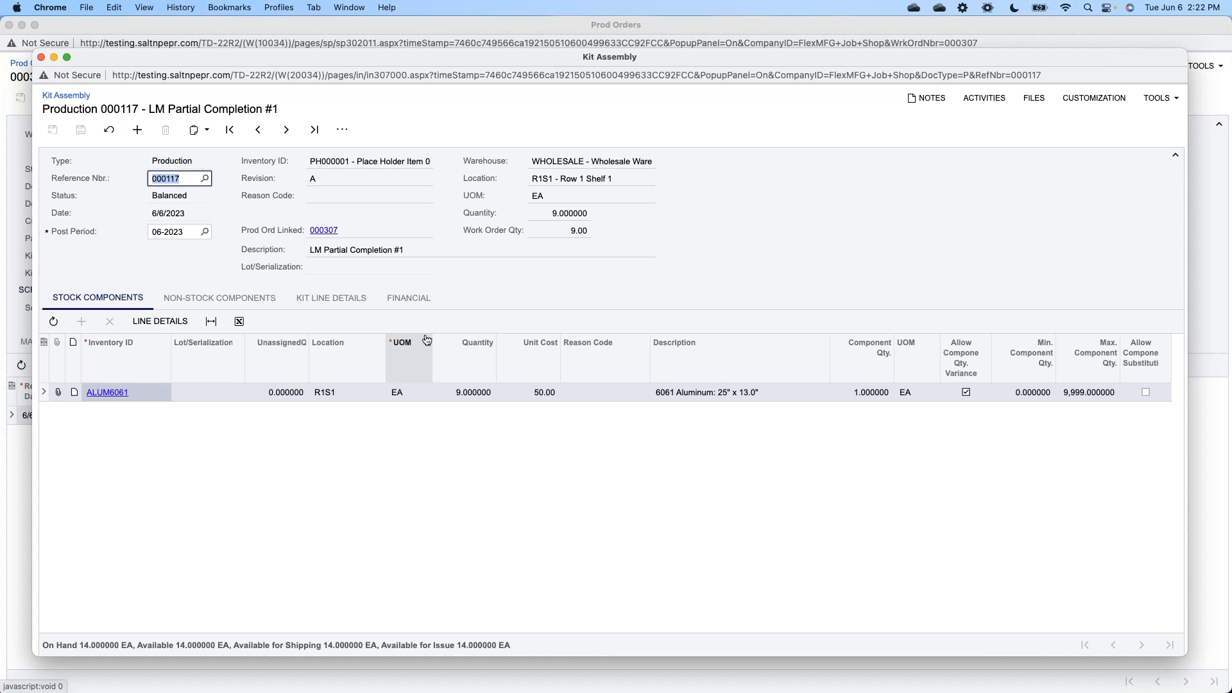
click(41, 58)
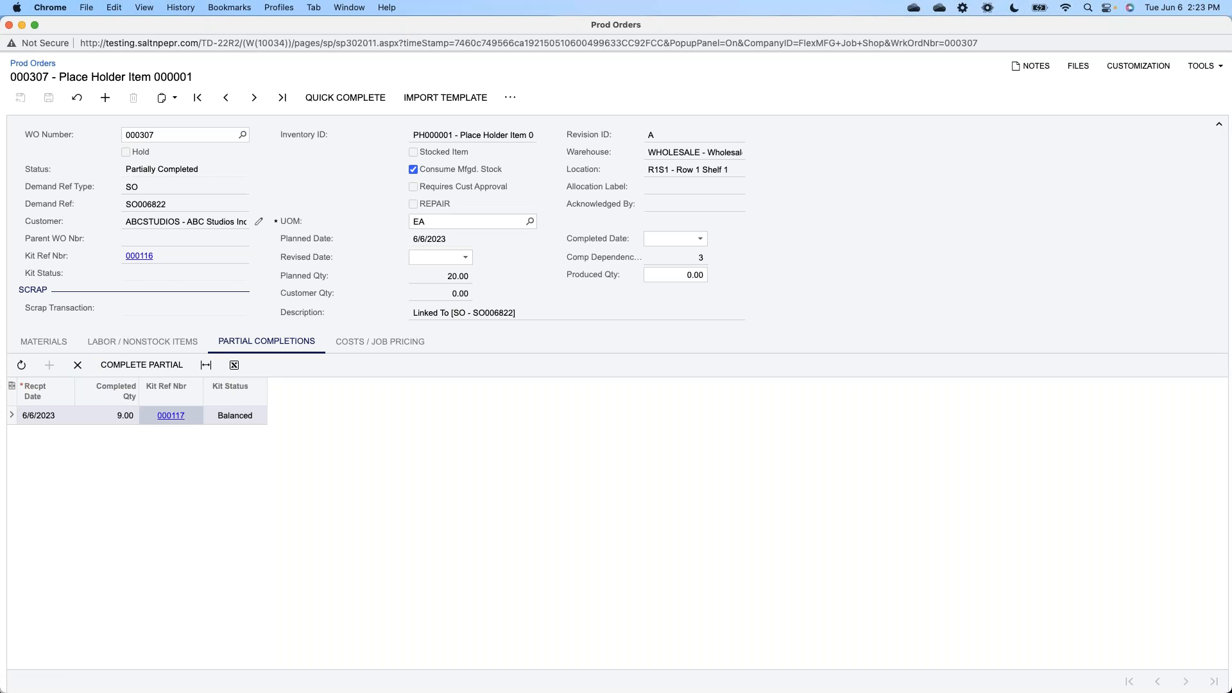
click(77, 365)
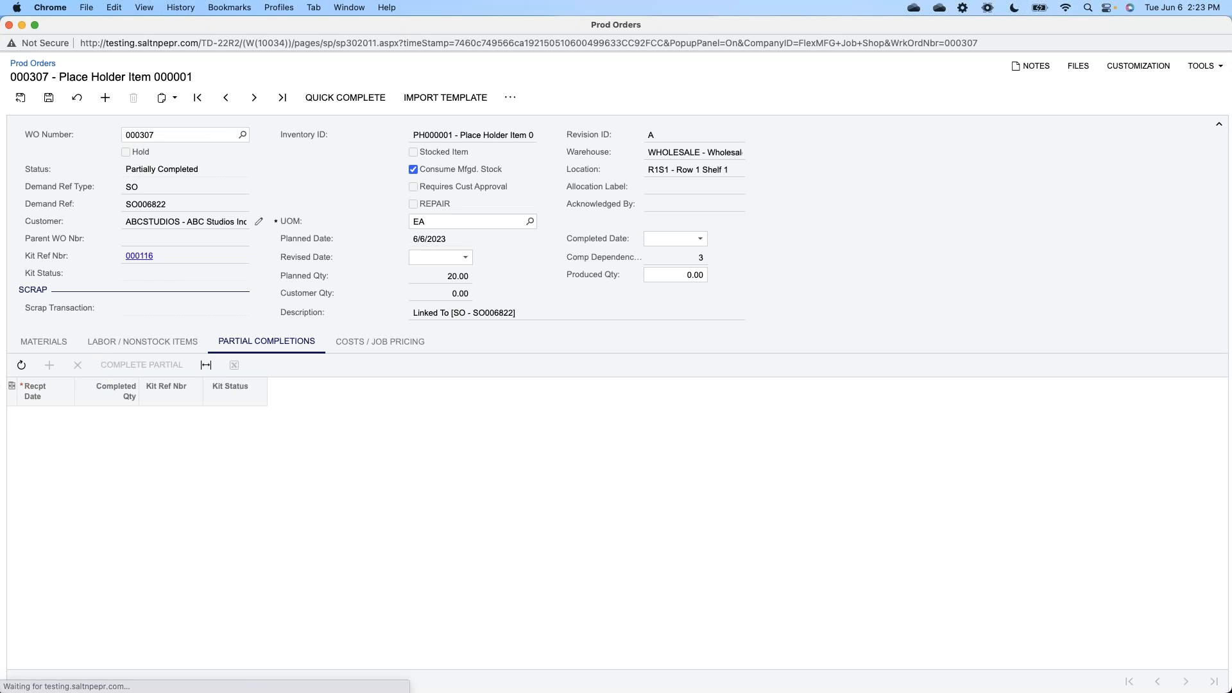
click(50, 103)
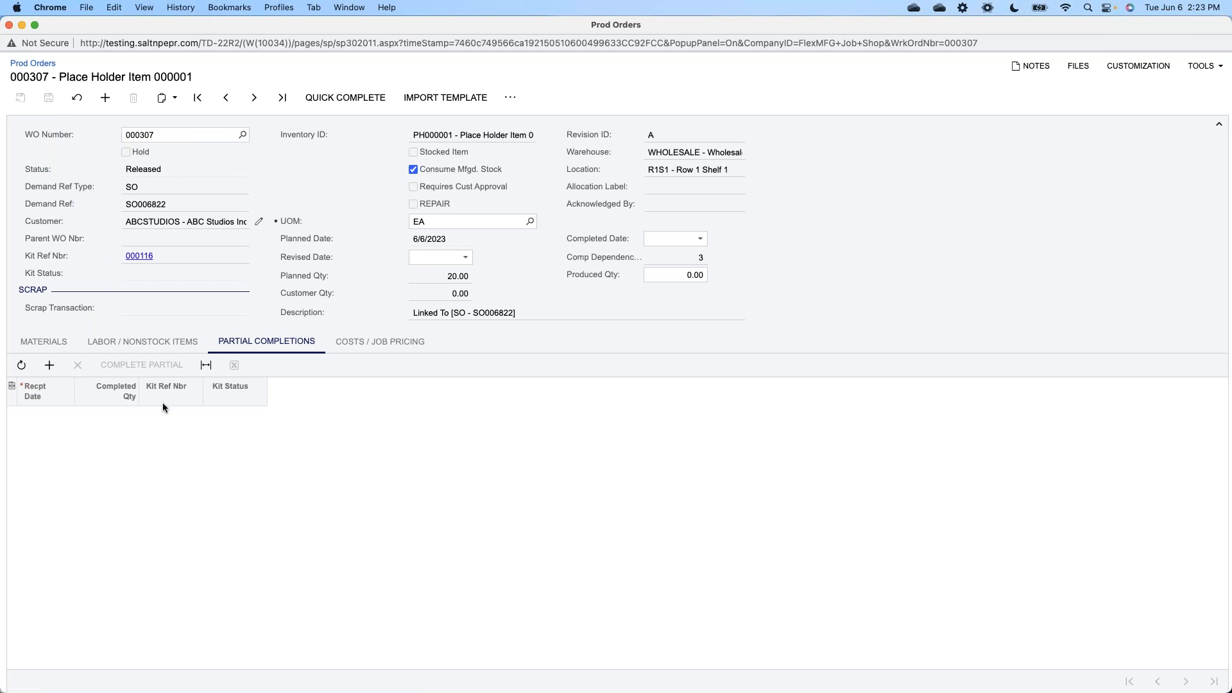
Step: Review the production order's labor lines, the ALUM6061 material line and the available processing actions, and return to the sales order
click(185, 352)
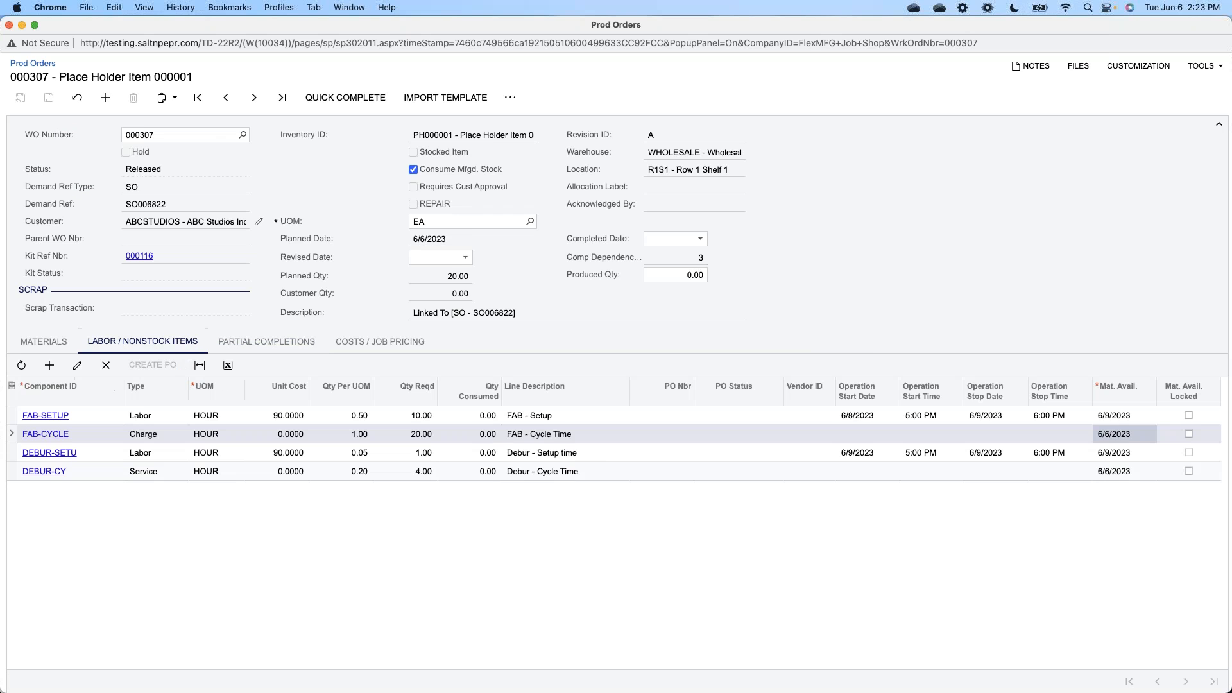
click(64, 342)
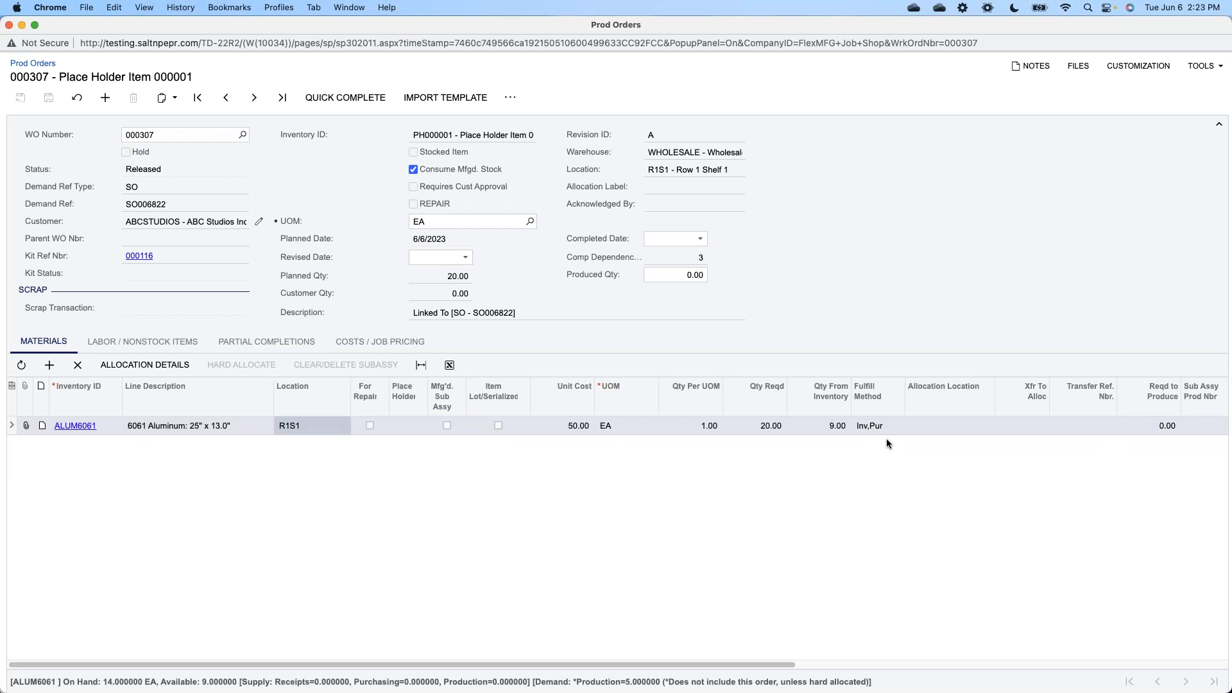
click(514, 101)
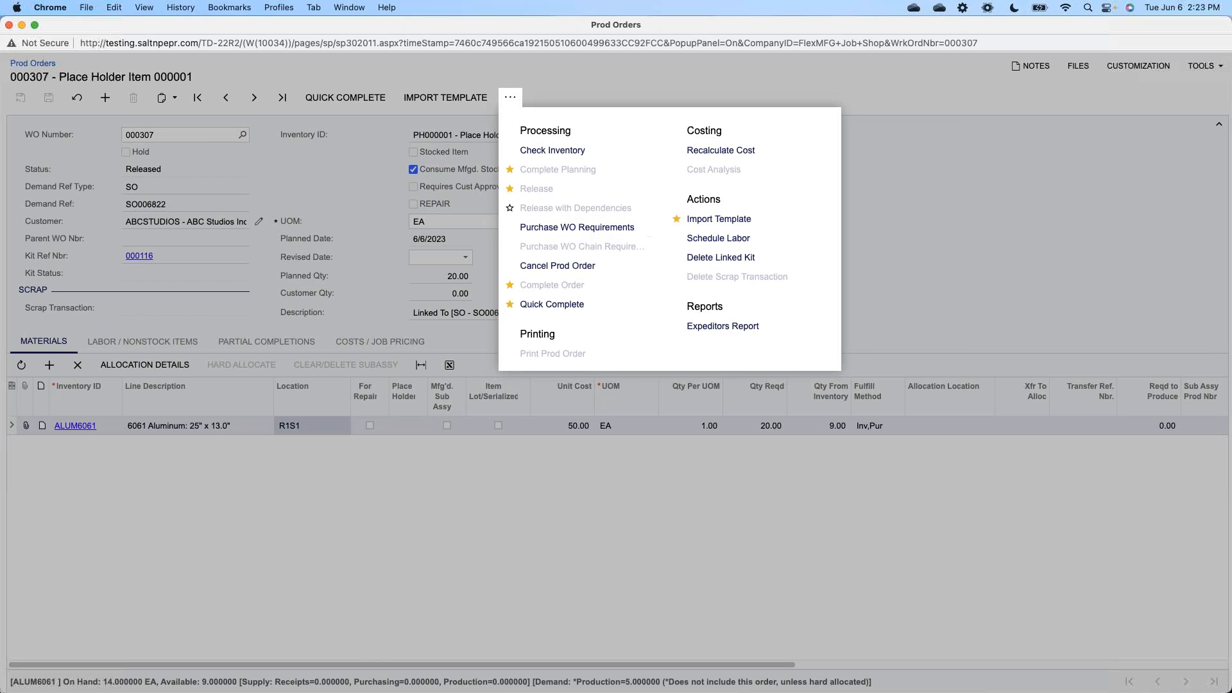
click(348, 193)
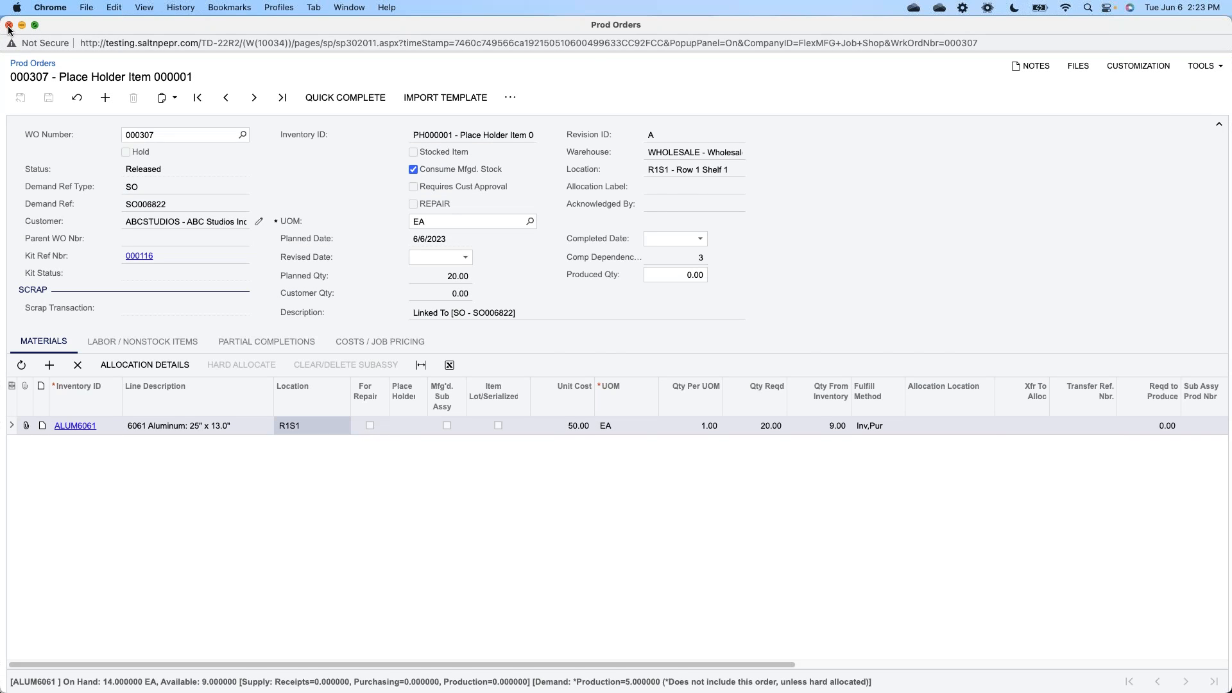
click(9, 25)
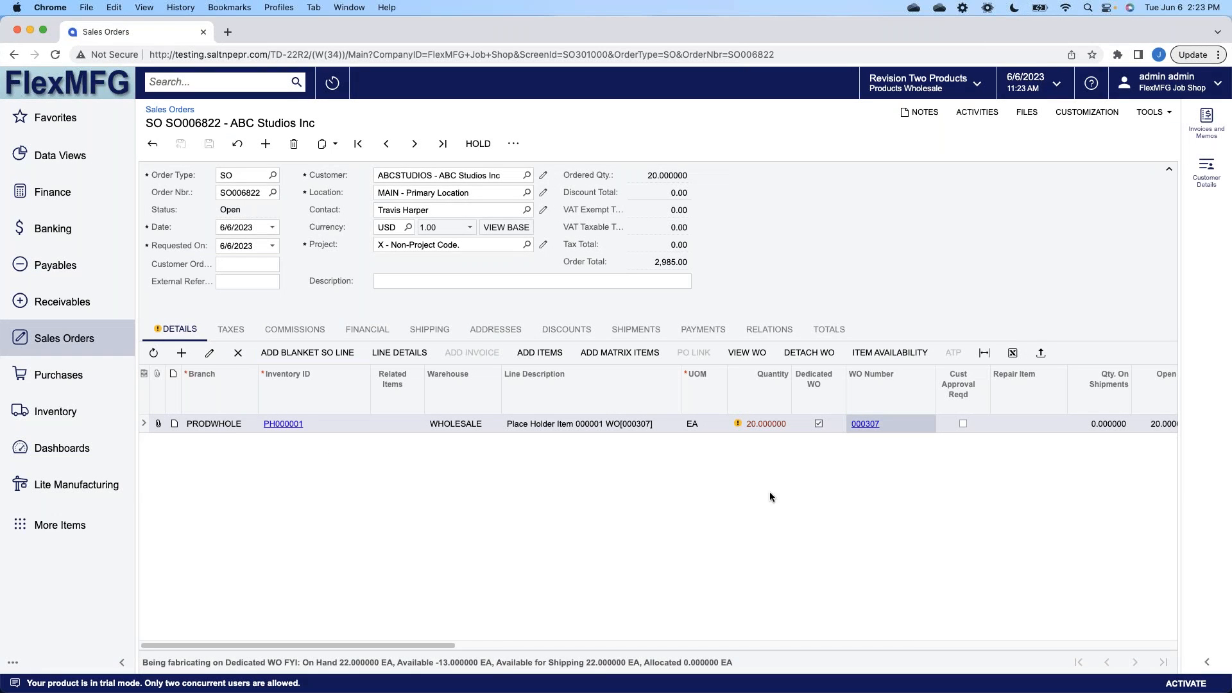
Step: Open Prod Requirements in a new browser tab and set the receipt warehouse to WHOLESALE
click(77, 485)
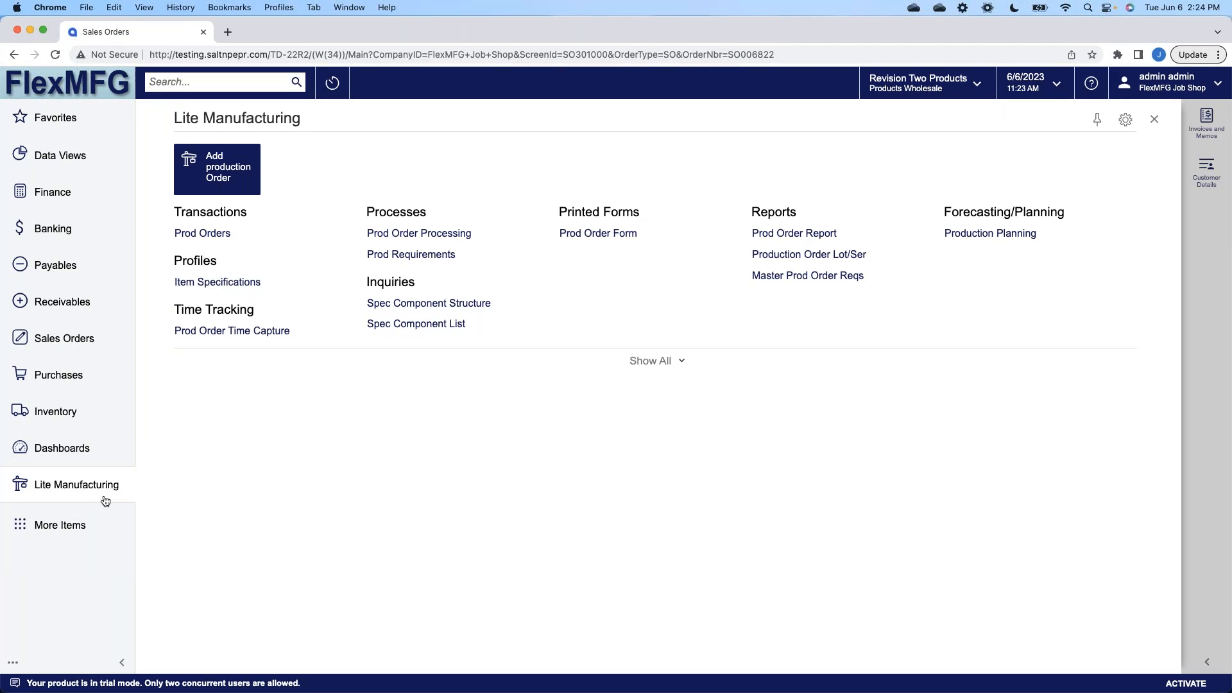
right_click(421, 260)
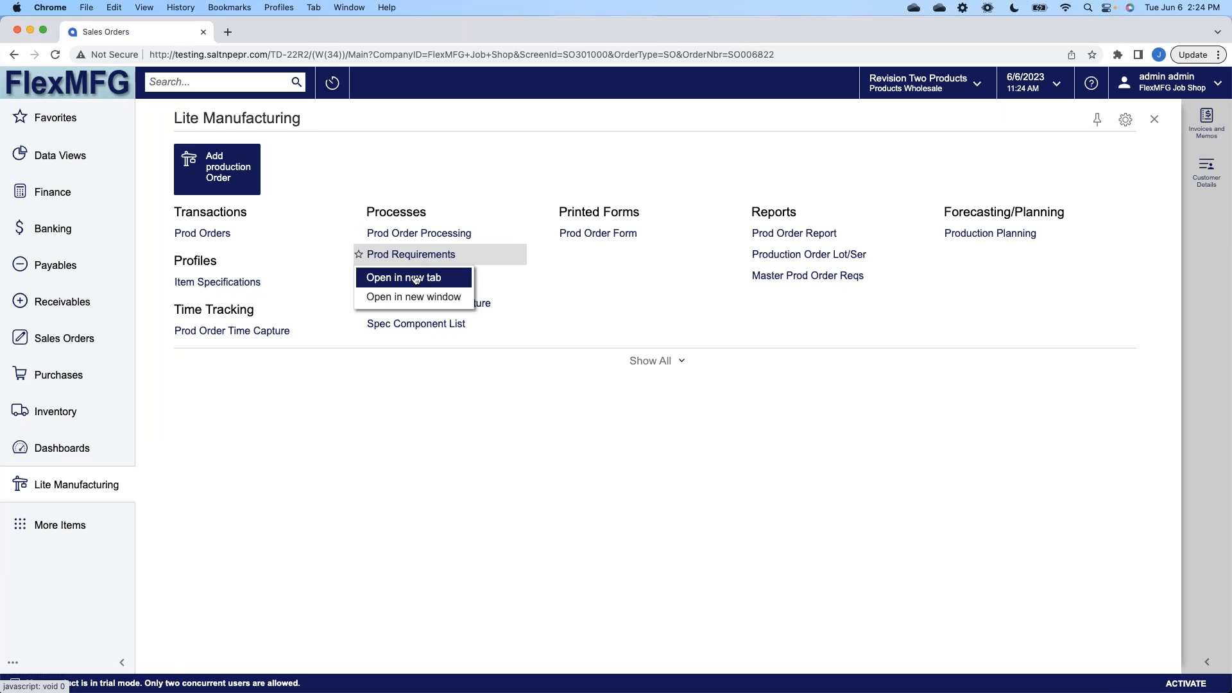
click(416, 279)
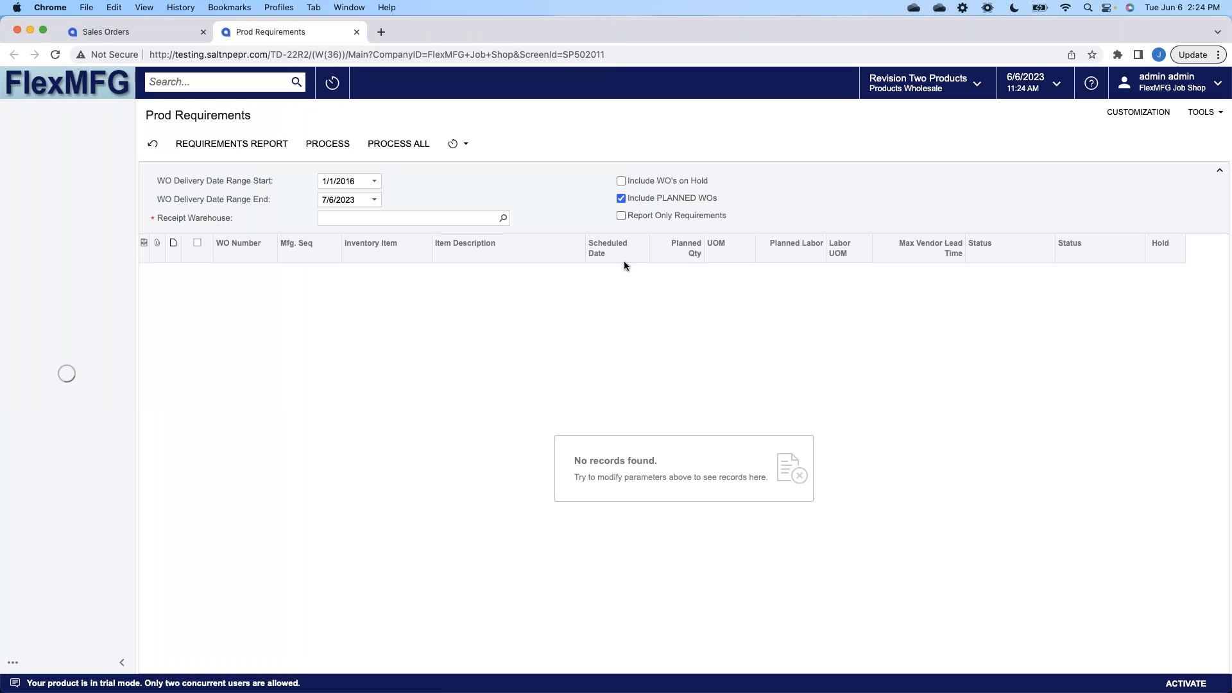
click(504, 218)
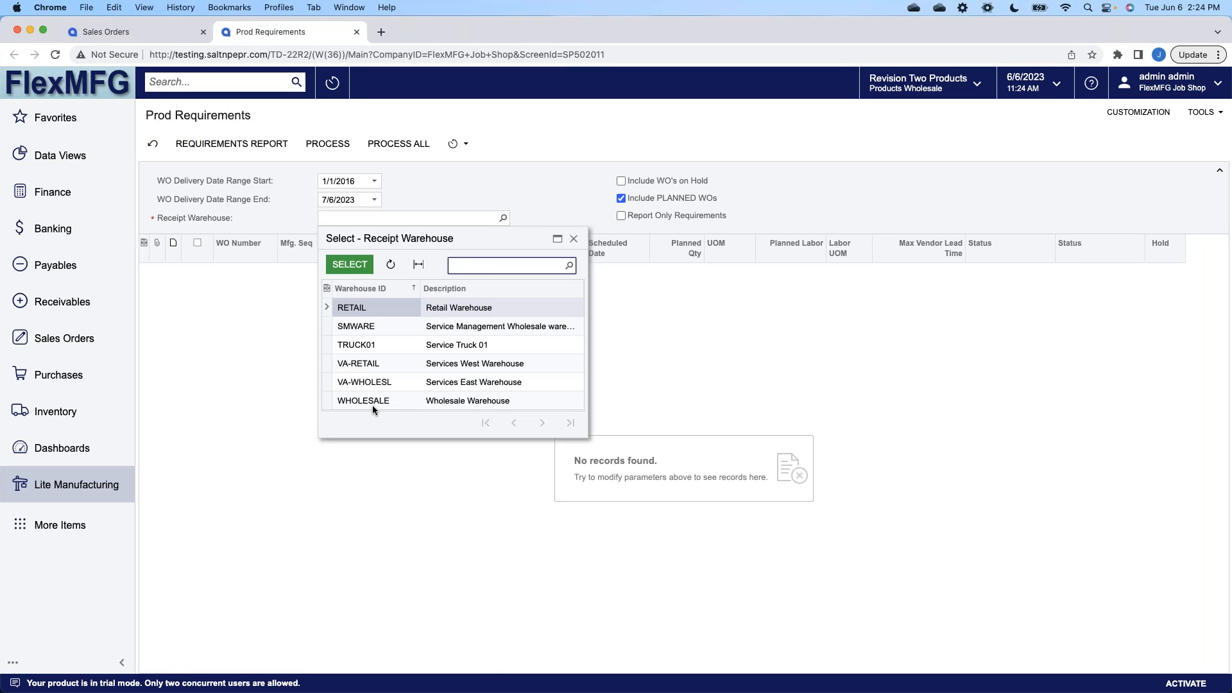
click(363, 401)
click(350, 265)
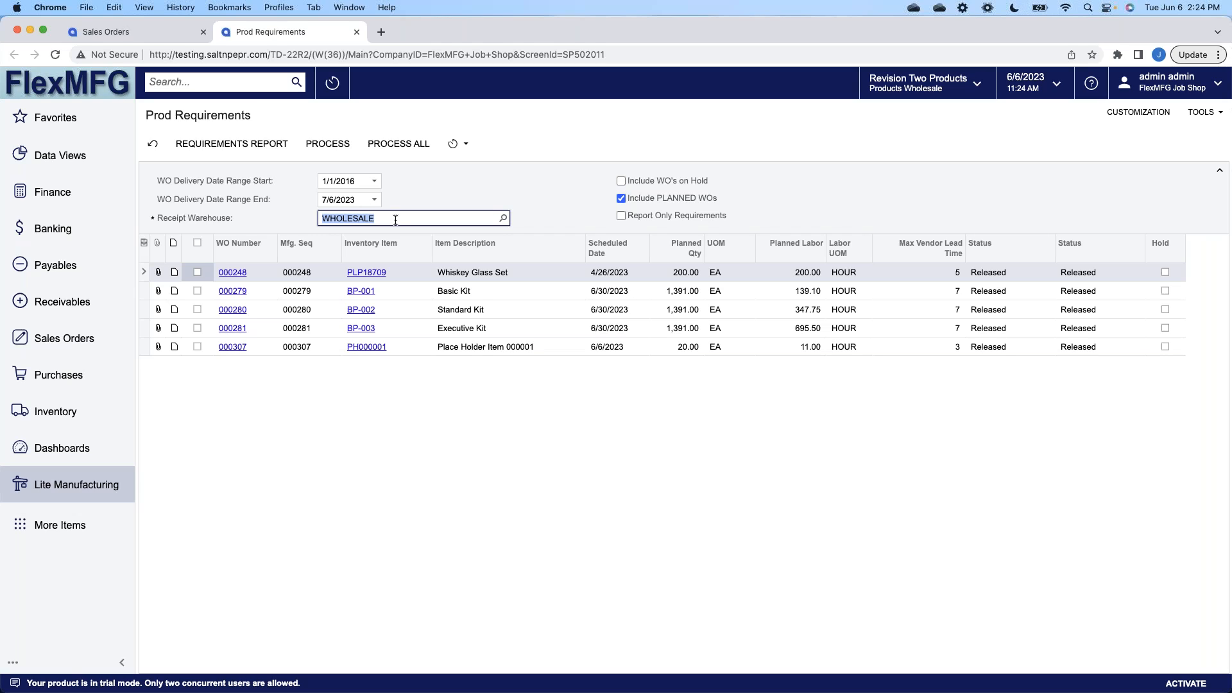
Step: Select the Place Holder Item 000001 production order and run the requirements report to examine its ALUM6061 purchase recommendation
click(197, 347)
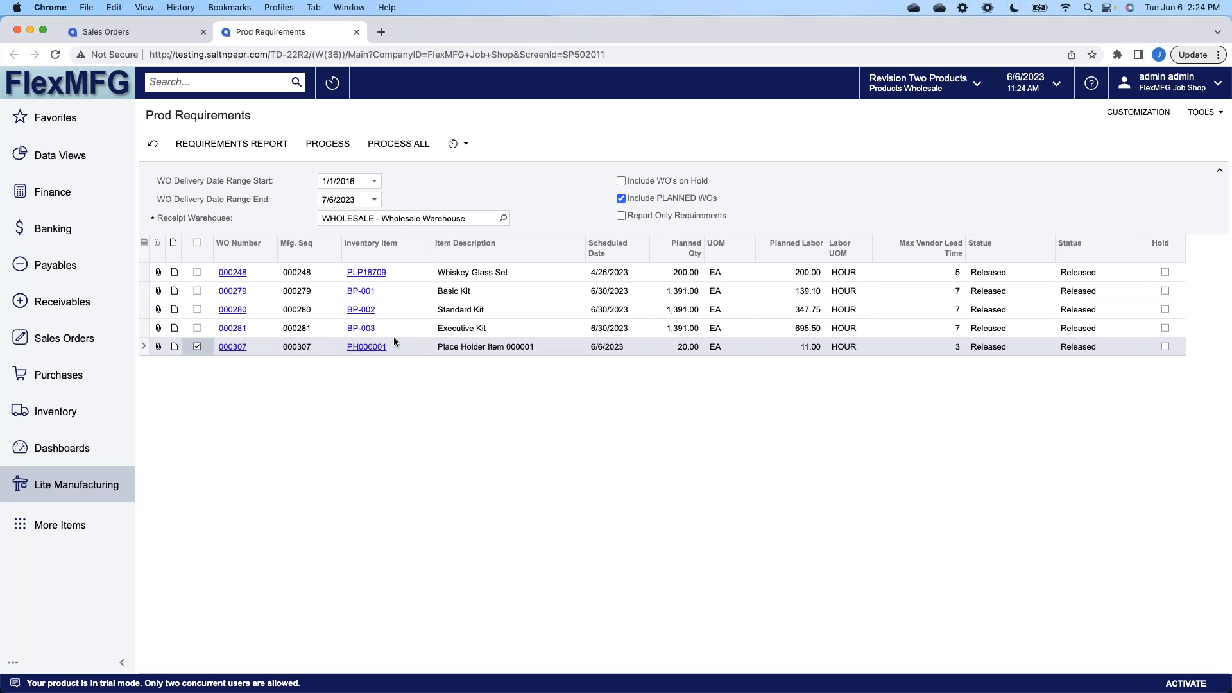
click(252, 149)
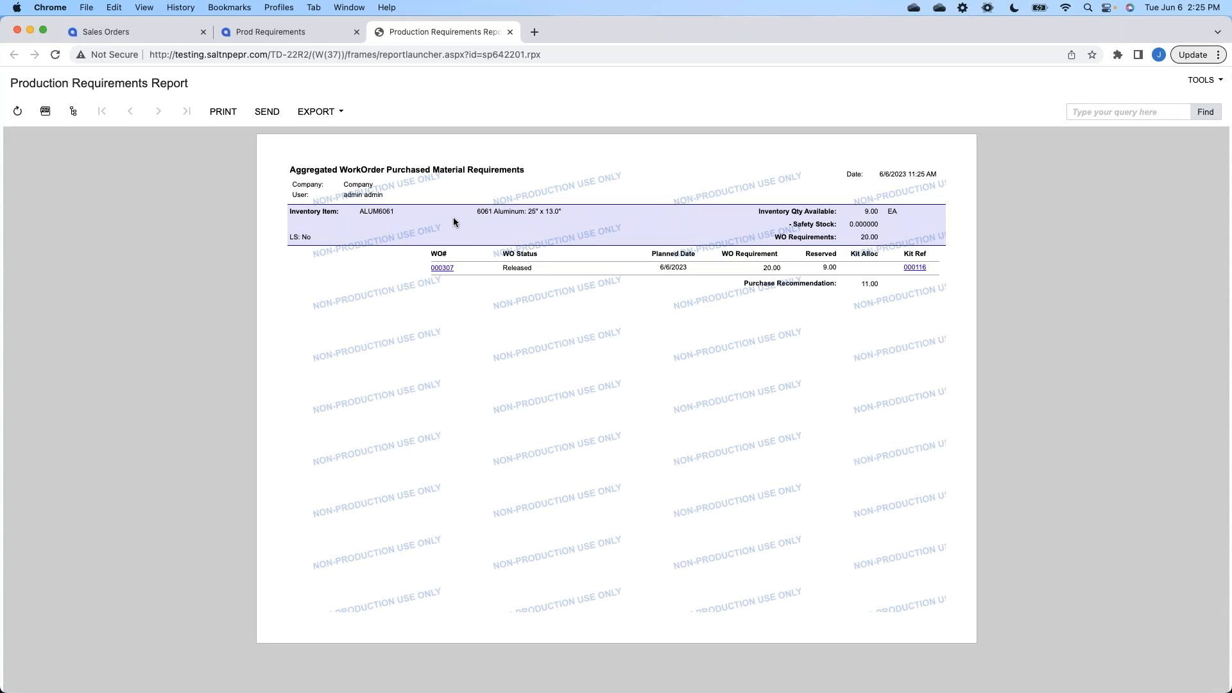
double_click(366, 215)
click(380, 219)
double_click(379, 217)
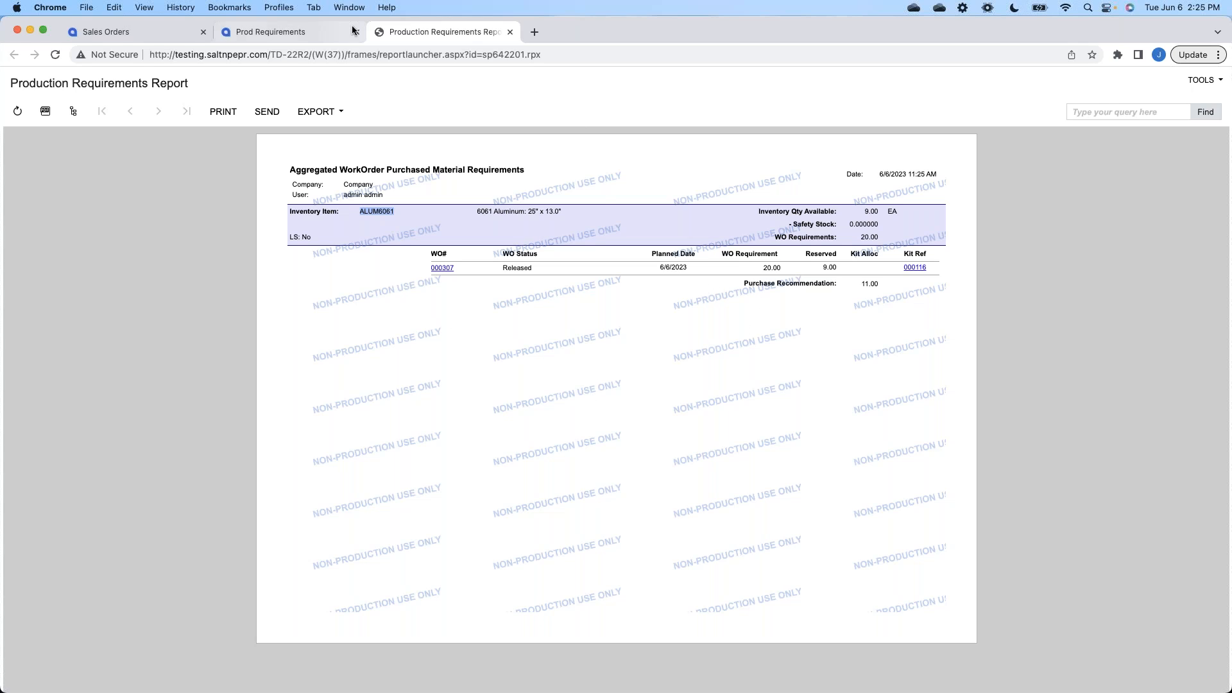
Step: Process the purchase requirements of the selected Place Holder Item 000001 production order
click(305, 27)
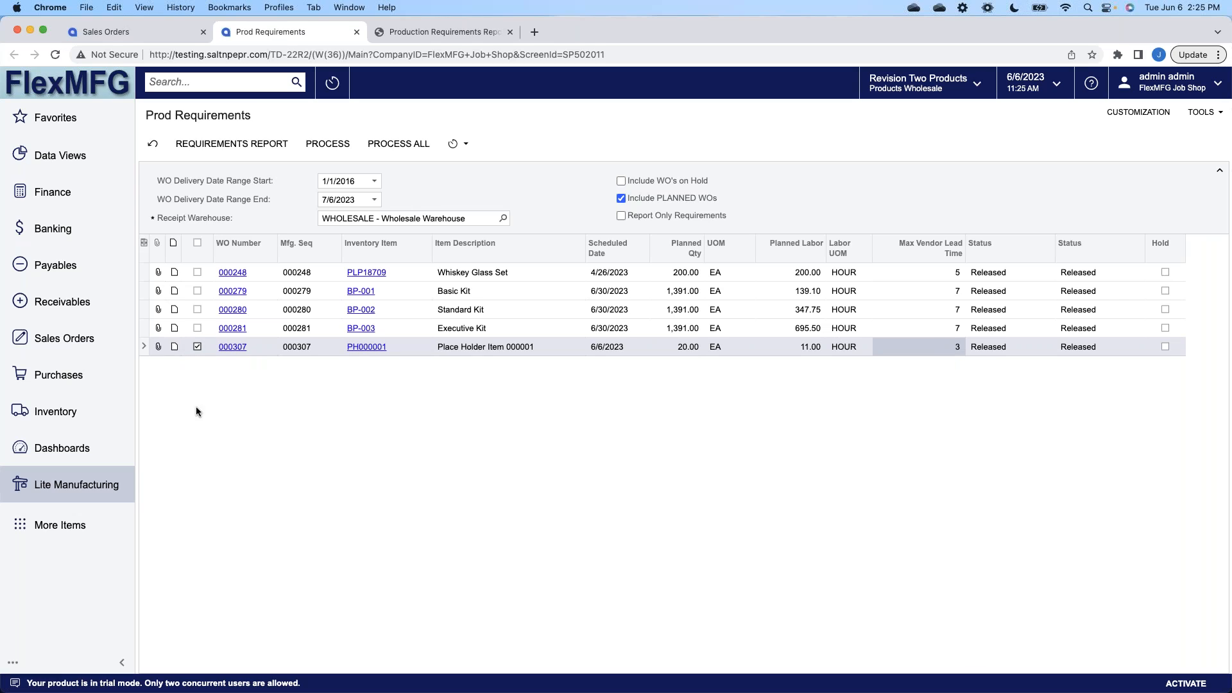
click(329, 143)
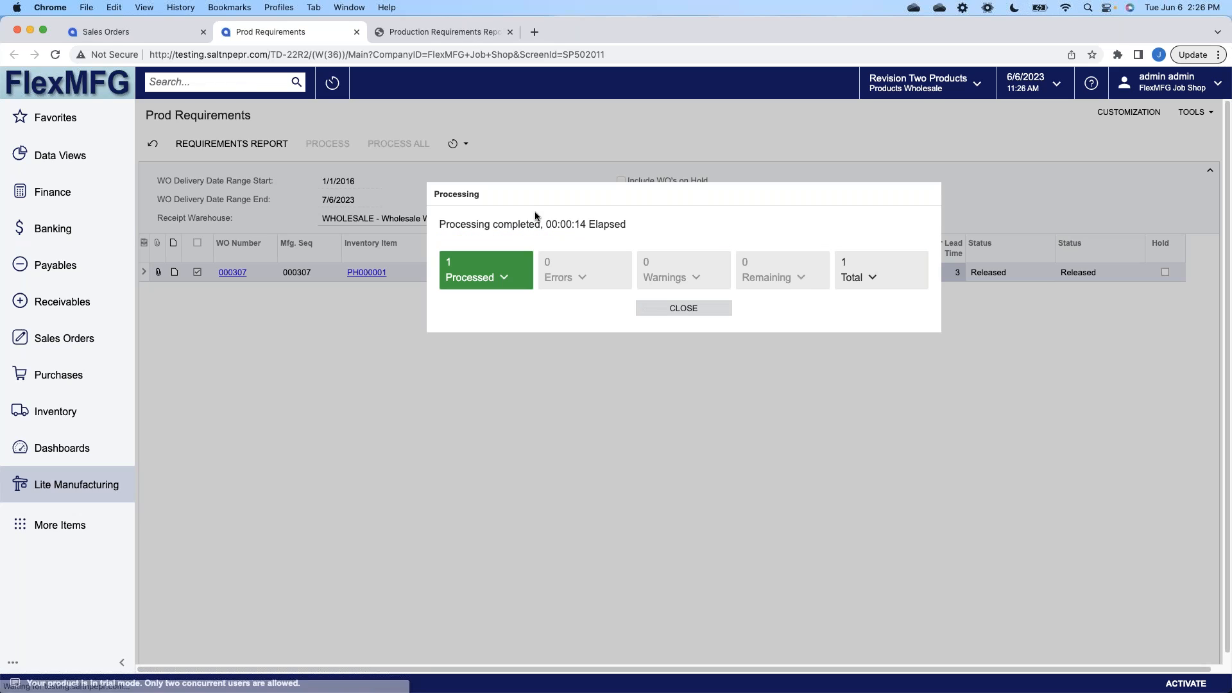
click(703, 308)
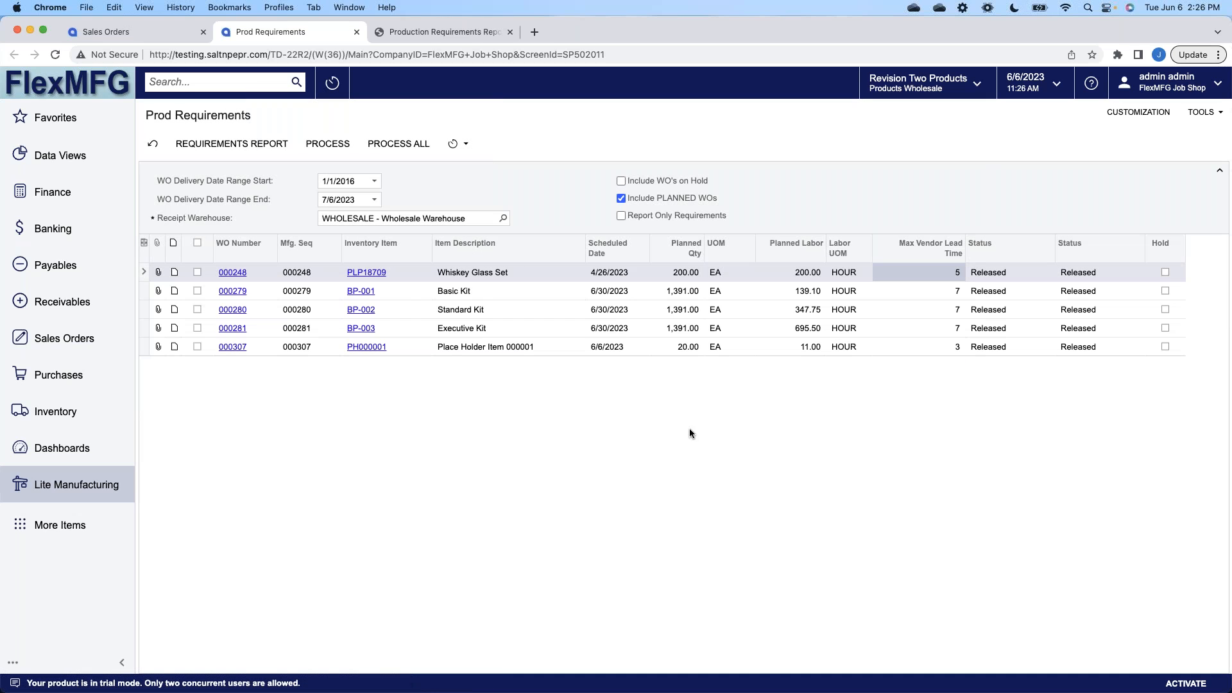
Step: Open the on-hold Automatic Data Processing Inc. purchase order dated 6/6/2023 from the purchase orders list
click(94, 387)
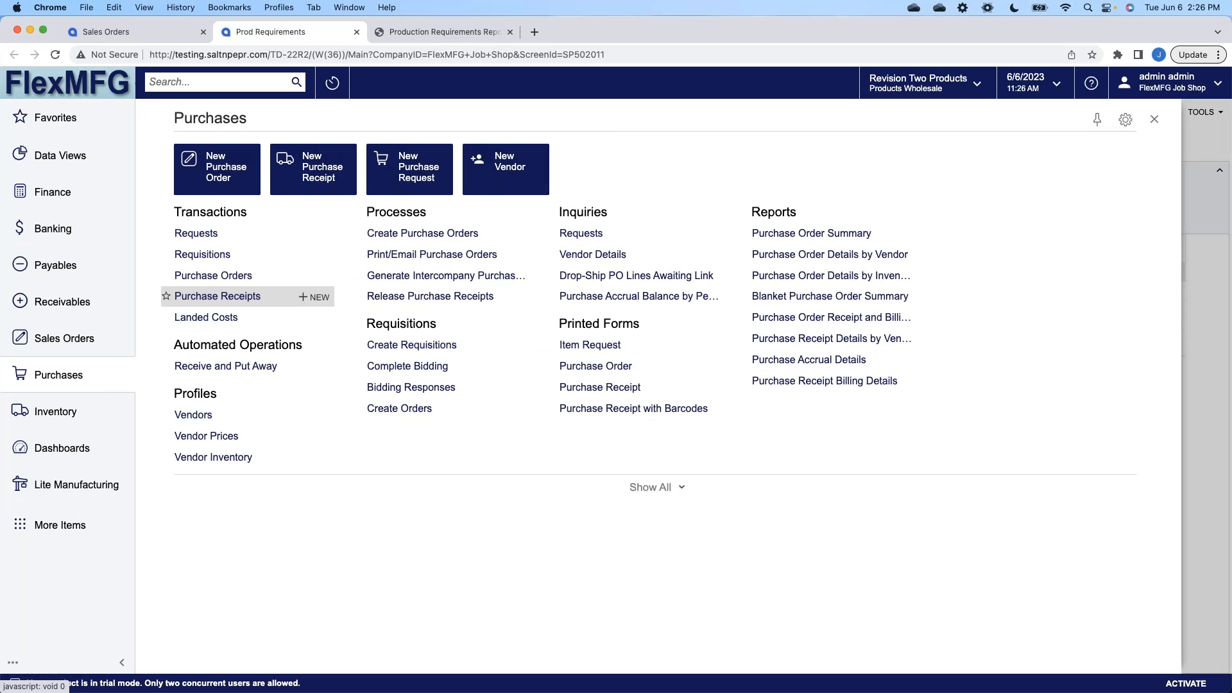
click(231, 280)
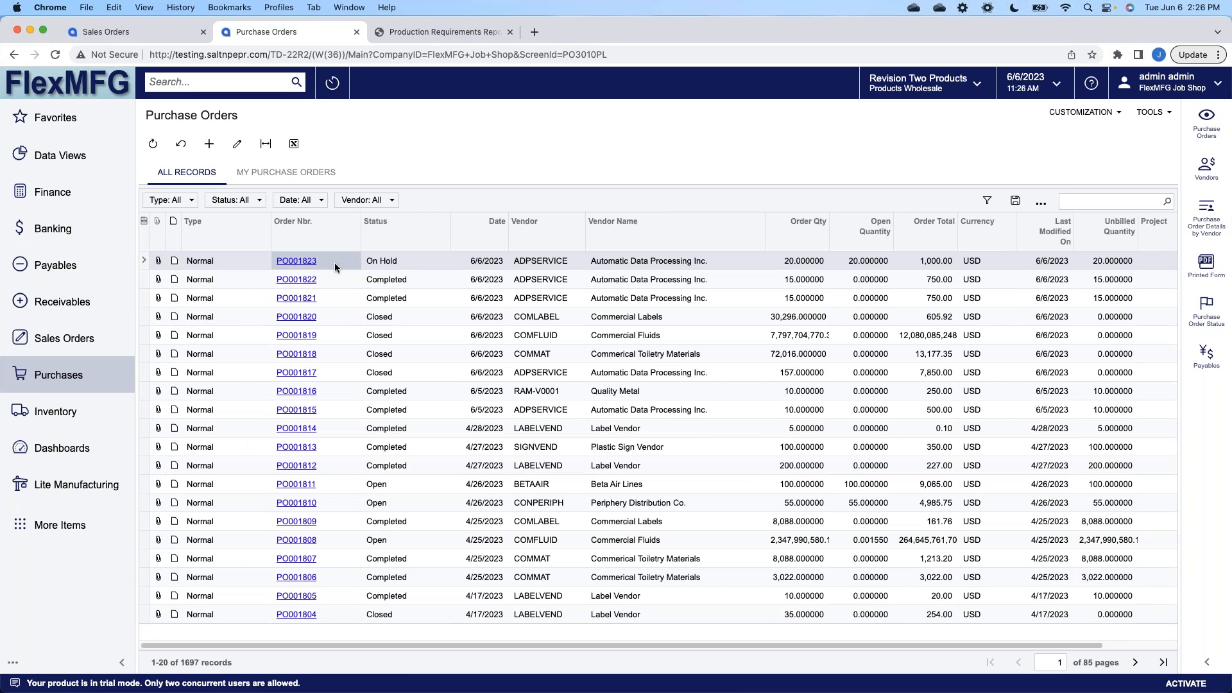
click(820, 261)
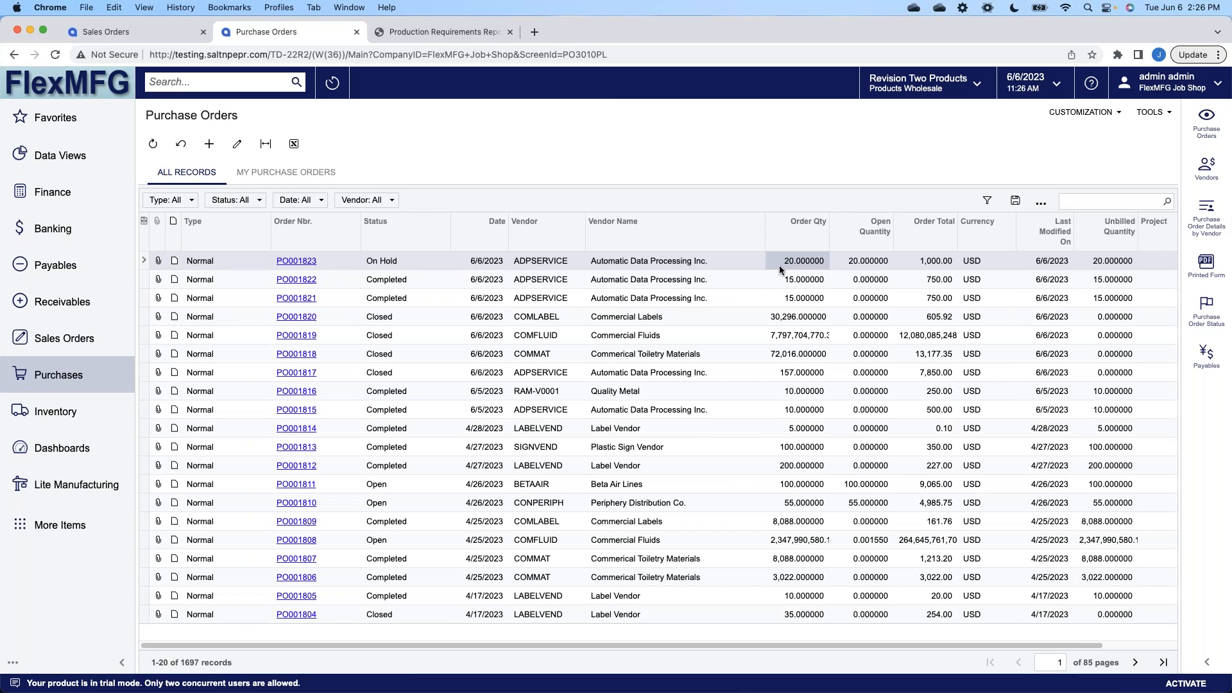
click(311, 261)
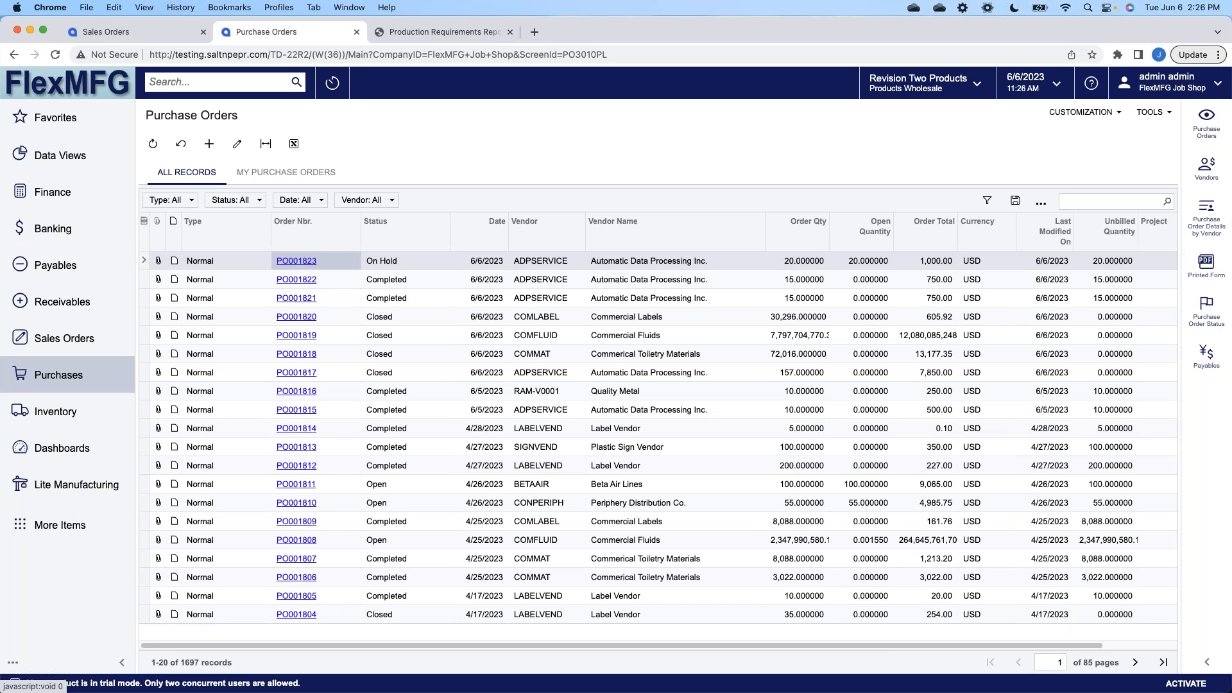
click(315, 261)
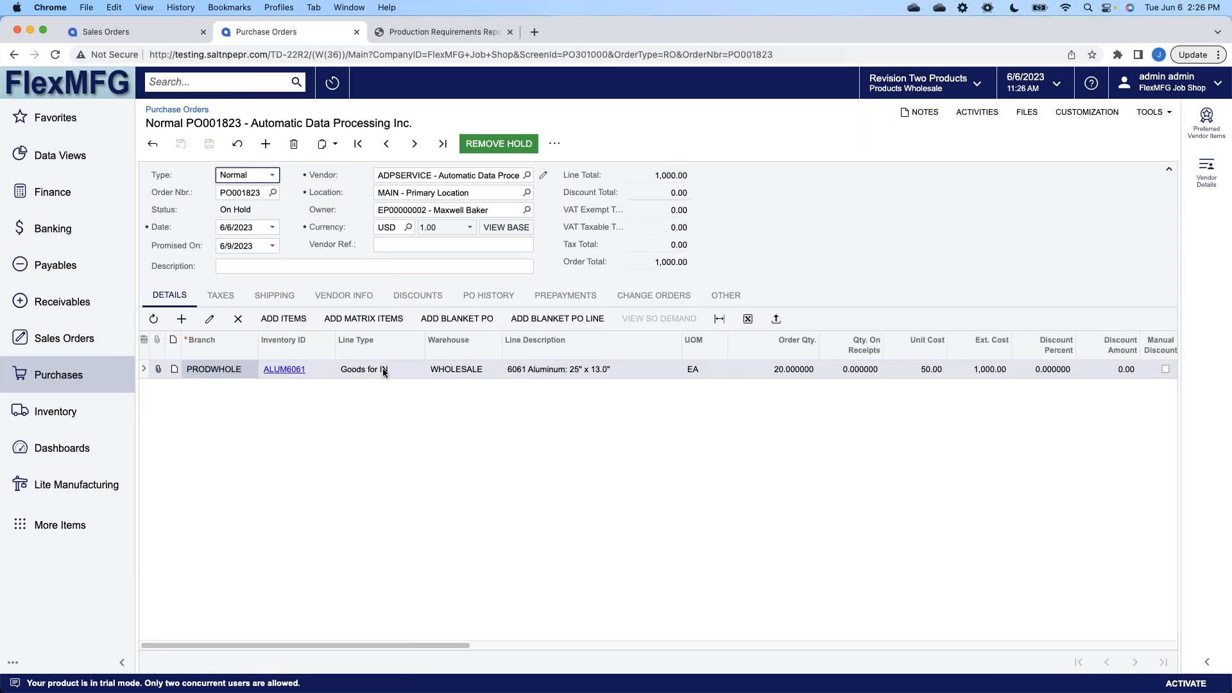
Step: Remove the hold from the ALUM6061 purchase order and mark it as Do Not Print
click(514, 154)
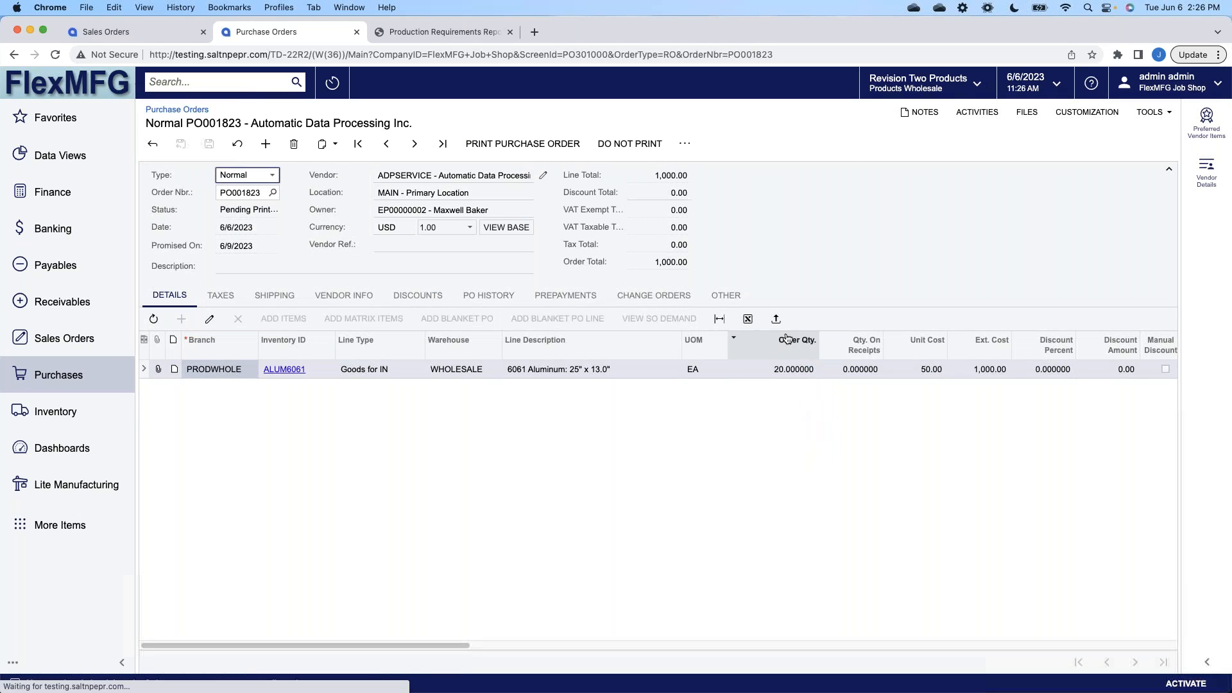
click(632, 144)
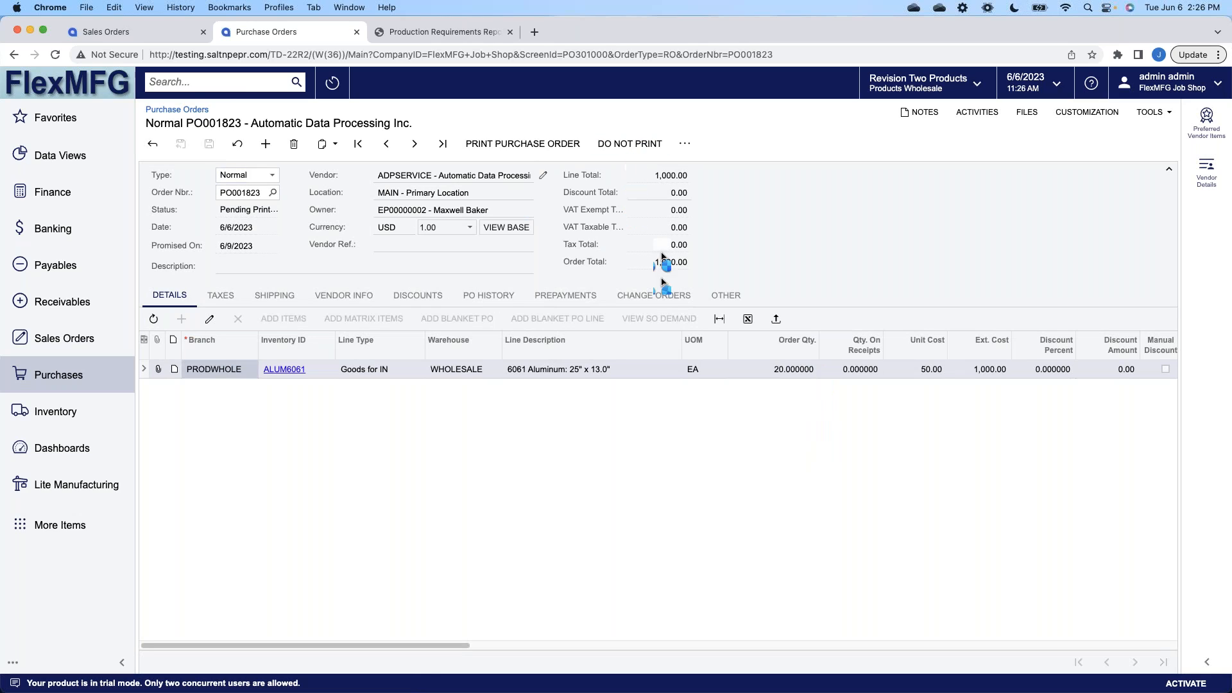
Step: Mark the ALUM6061 purchase order as Do Not Print, and create and release its purchase receipt for the ordered quantity
click(609, 147)
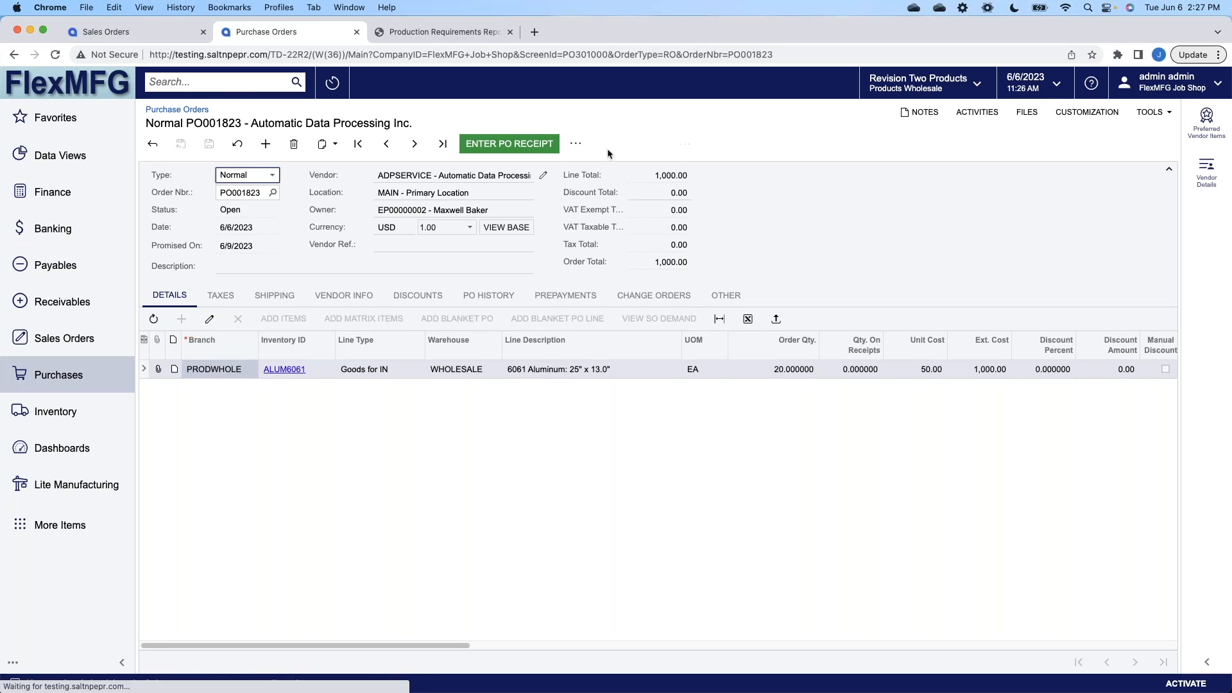
click(547, 151)
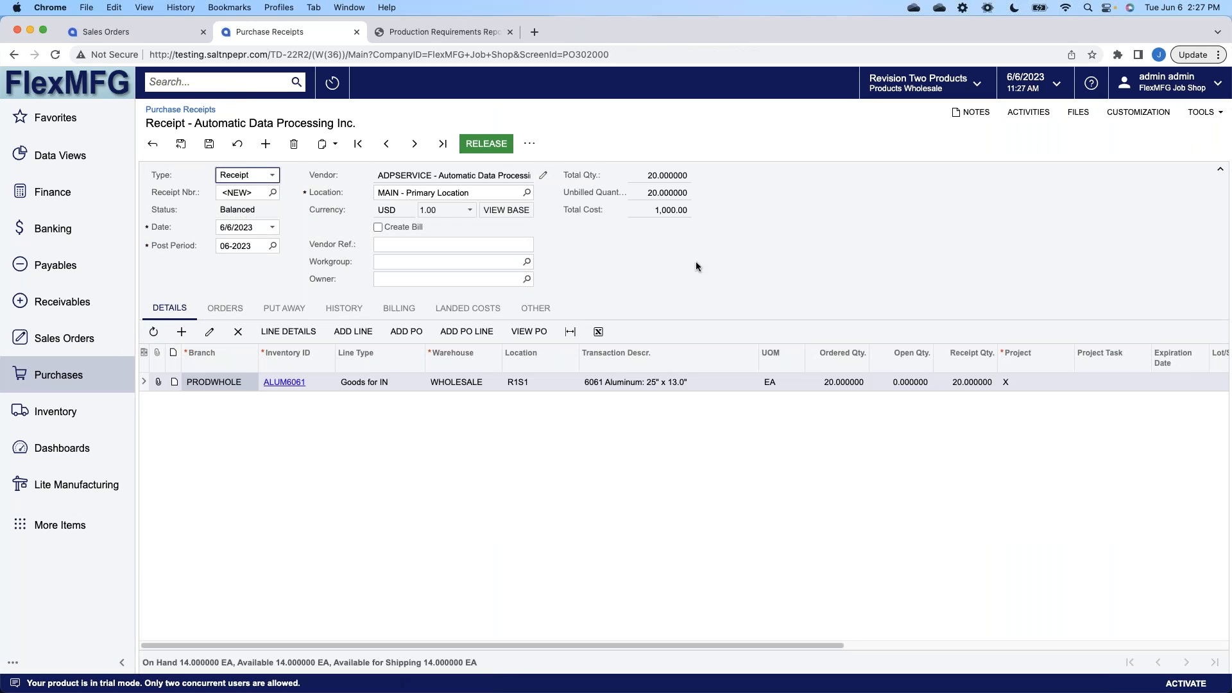
click(487, 143)
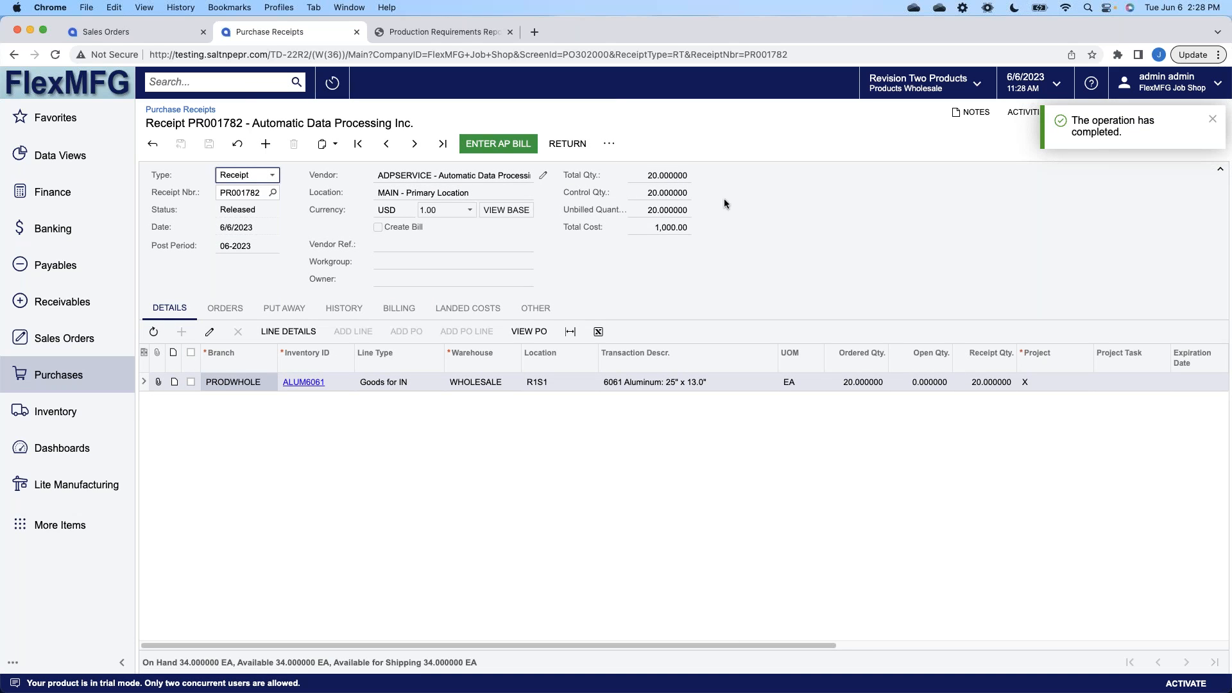
Step: Return to the Place Holder Item 000001 production order and run Check Inventory to update its ALUM6061 fulfillment
click(139, 33)
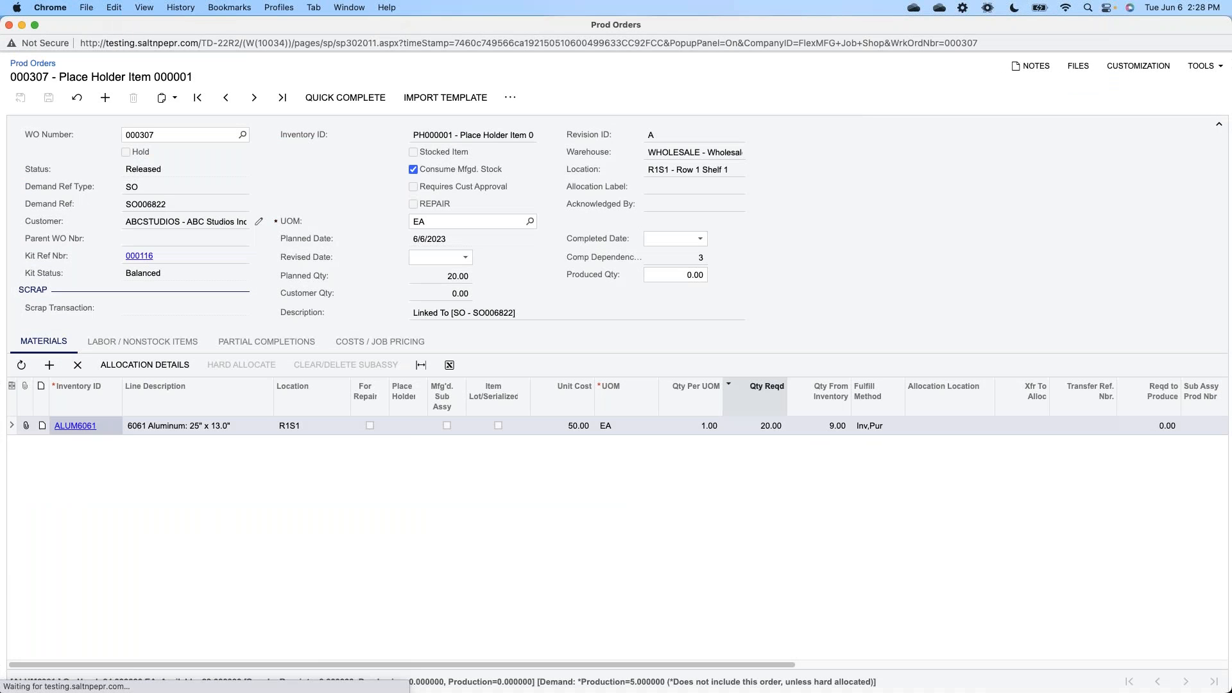
click(511, 98)
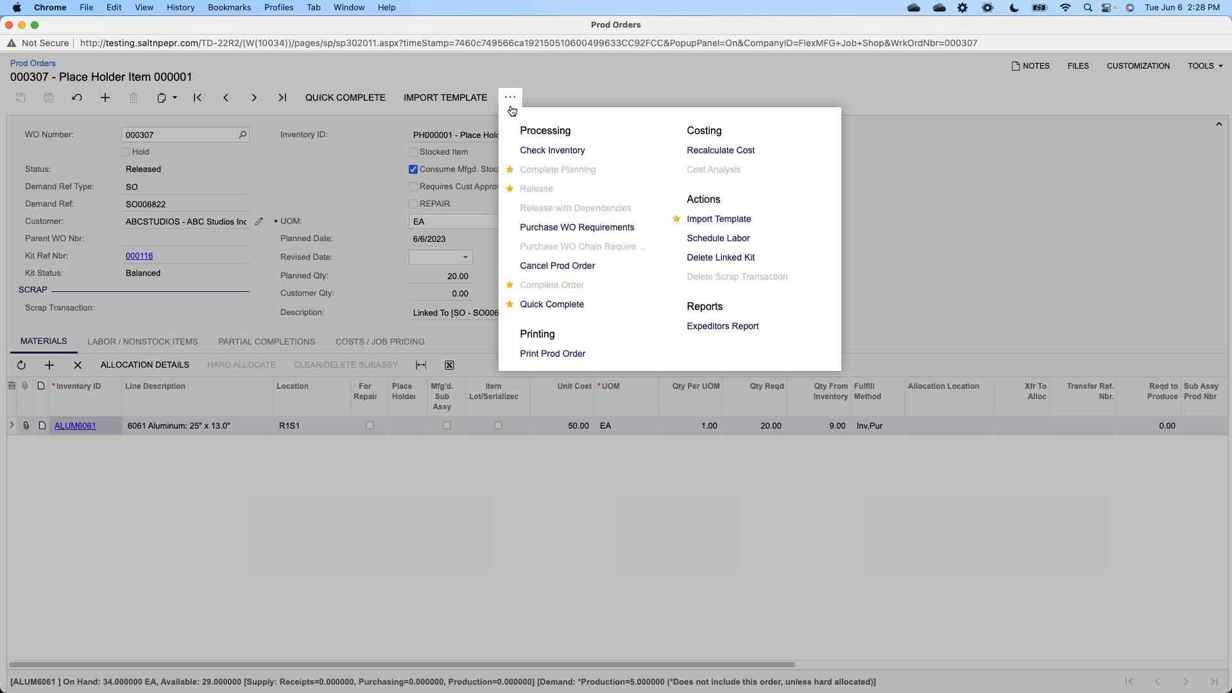
click(565, 147)
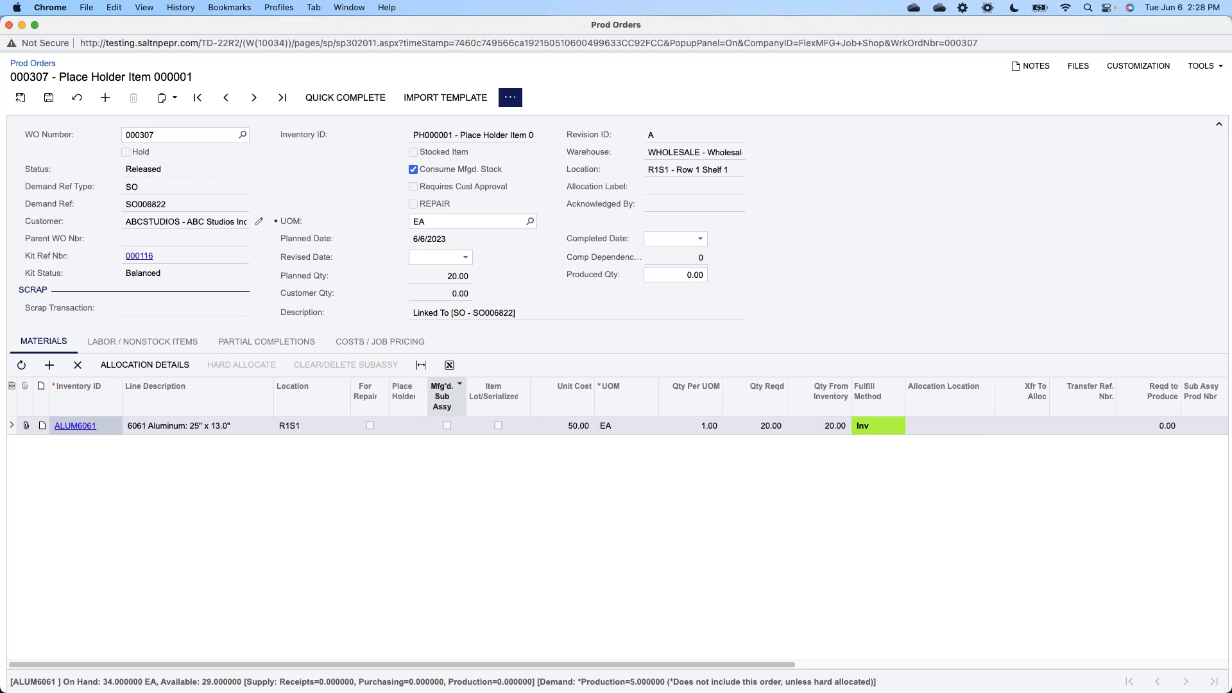
click(182, 364)
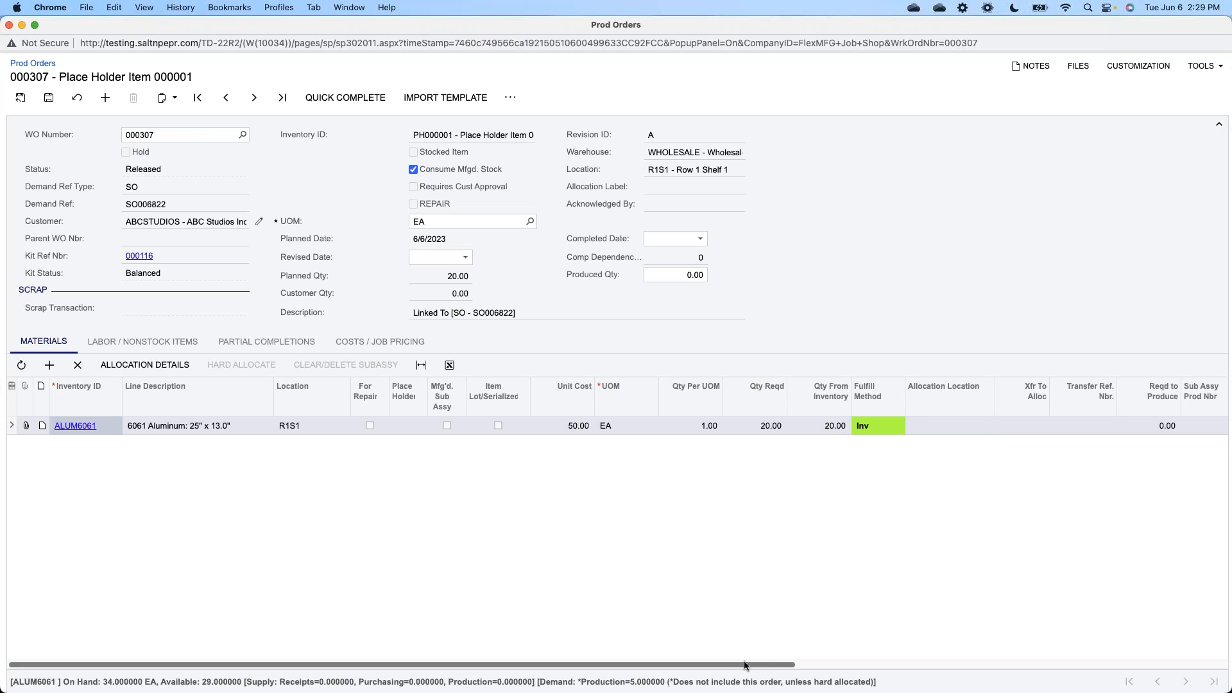
Step: Review the production order's planned costs and set the consumed quantity of the ALUM6061 material to 22
drag(749, 662, 1183, 662)
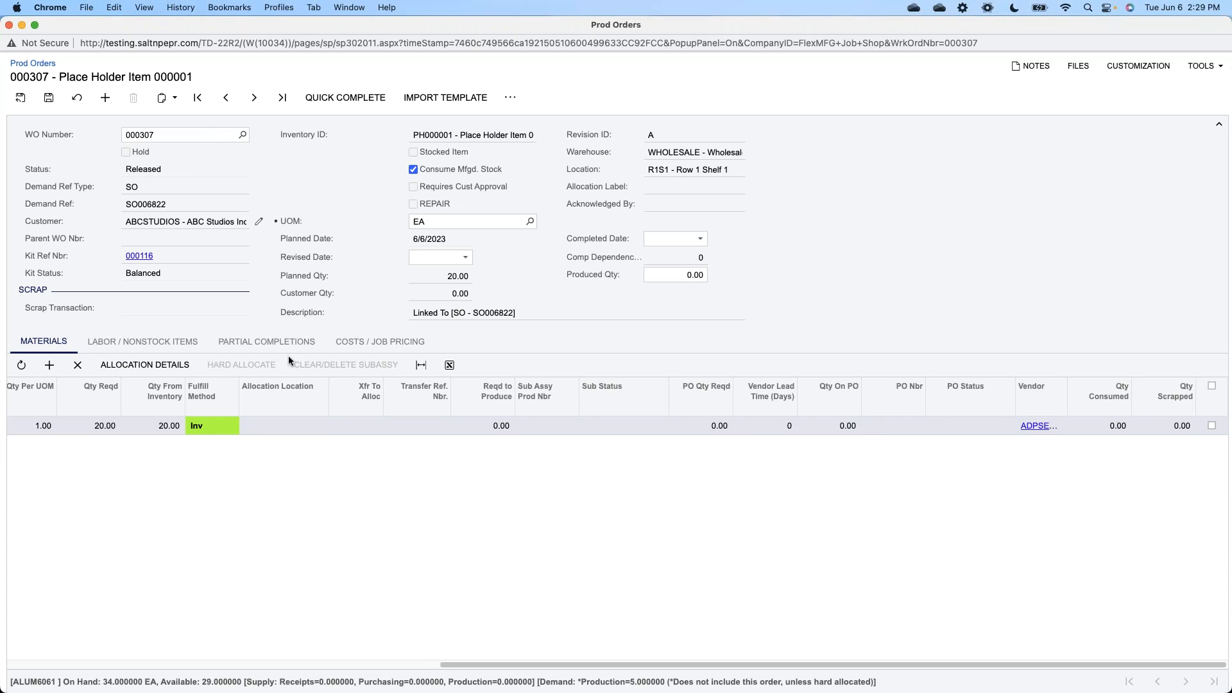
click(379, 341)
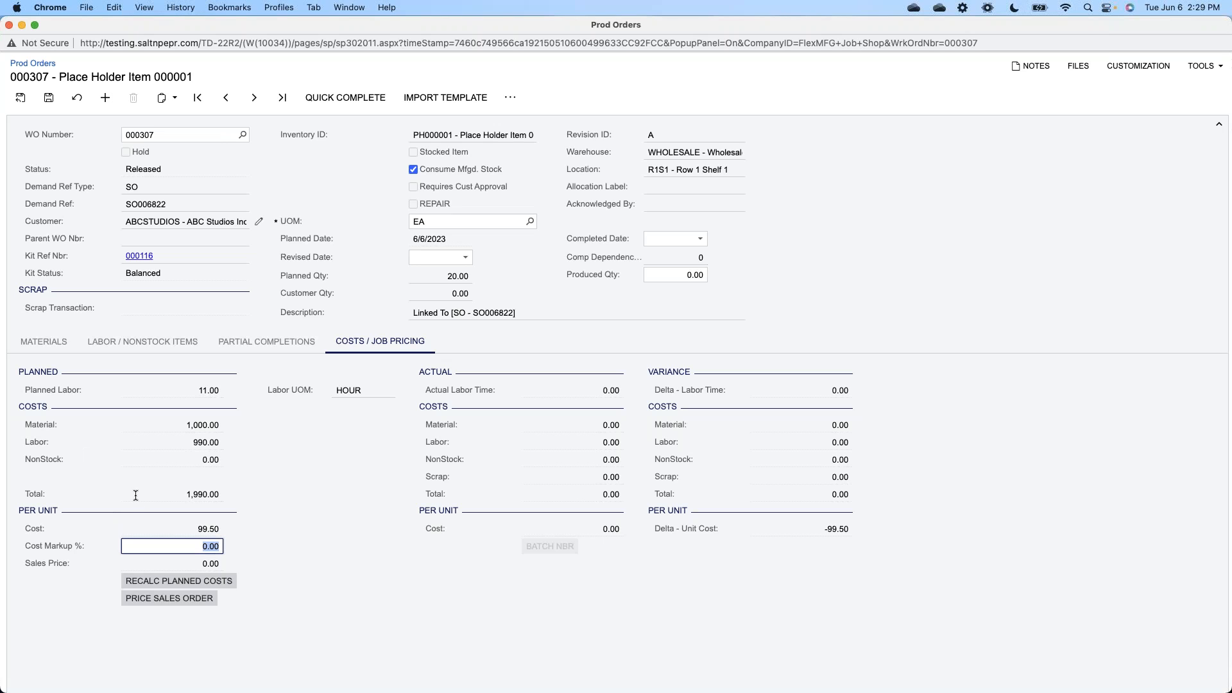
click(61, 350)
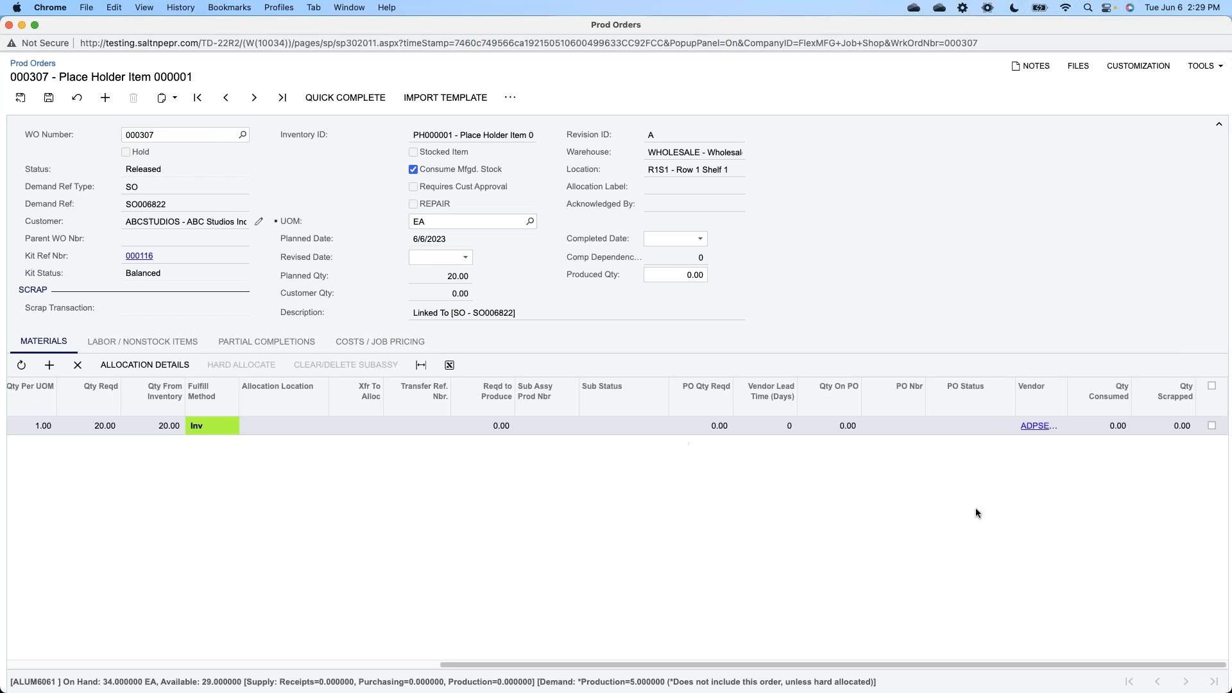
click(1111, 426)
click(1169, 426)
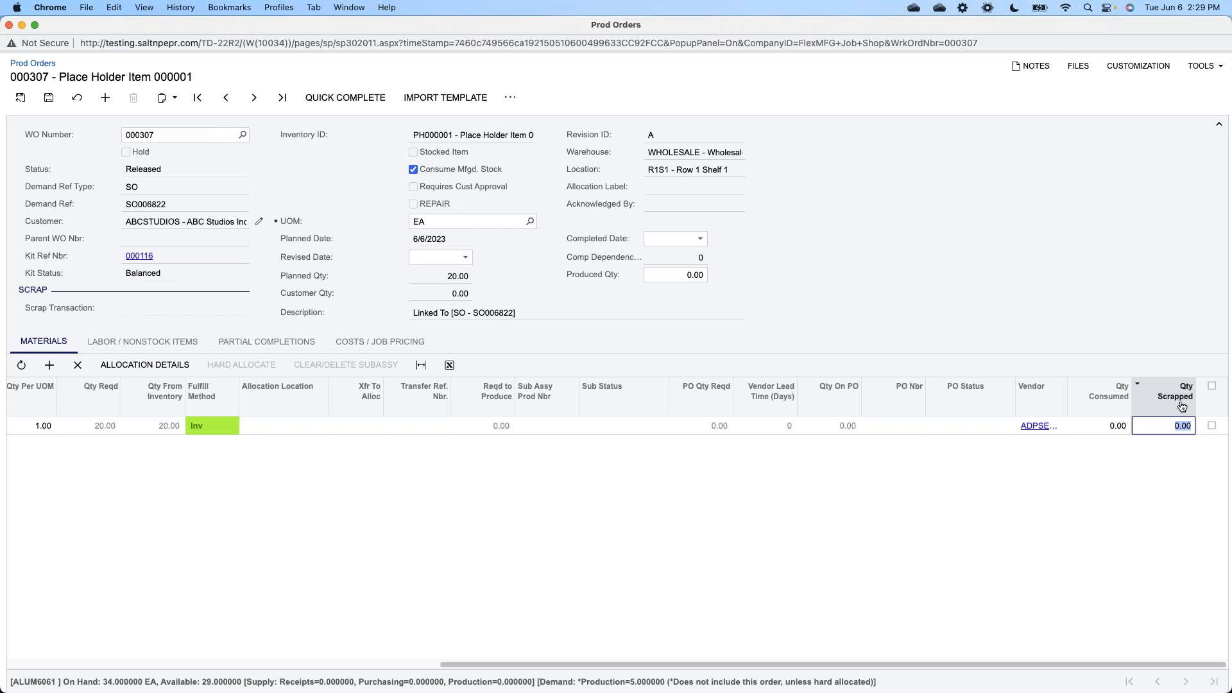
click(1126, 431)
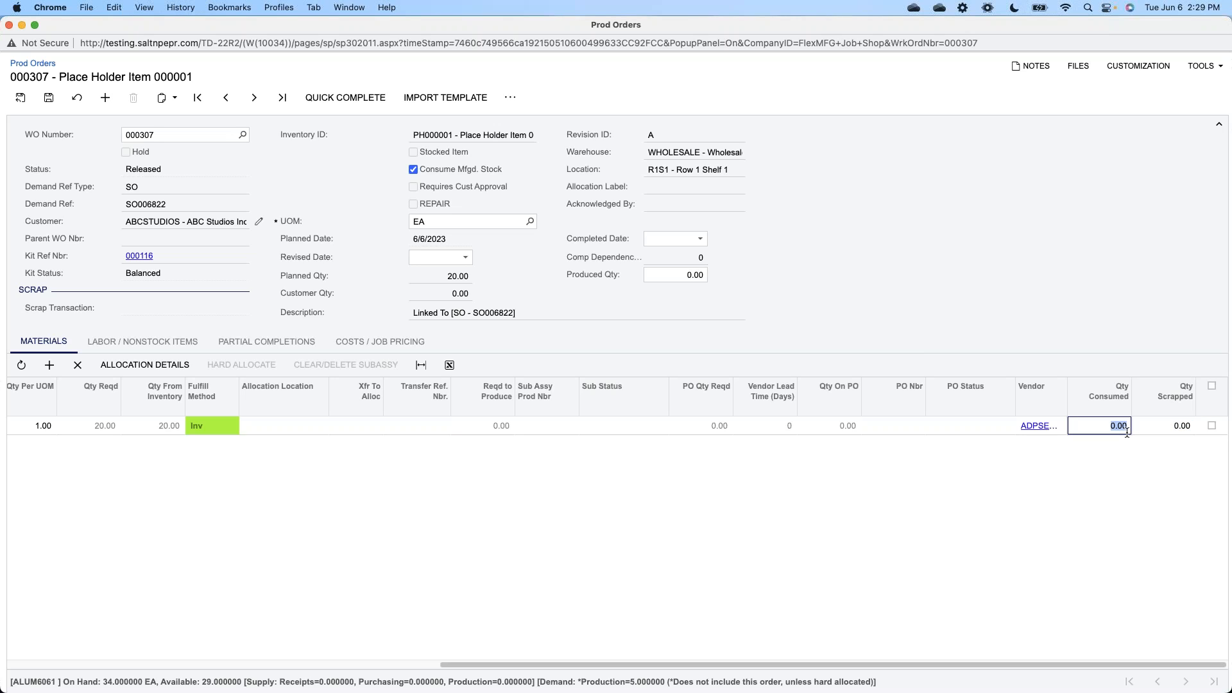
text(22)
Step: Set the consumed labor and nonstock quantities to 9 for FAB-SETUP, 1 for DEBUR-SETU and 3 for DEBUR-CY, and save the production order
click(184, 341)
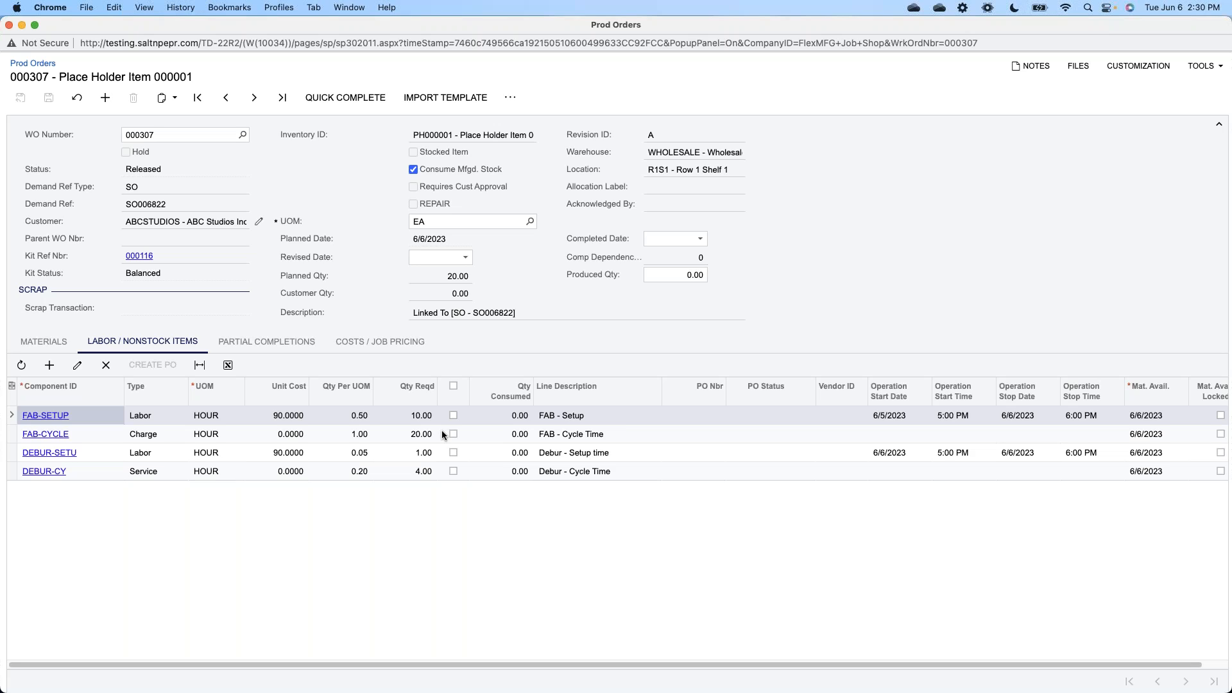
click(495, 416)
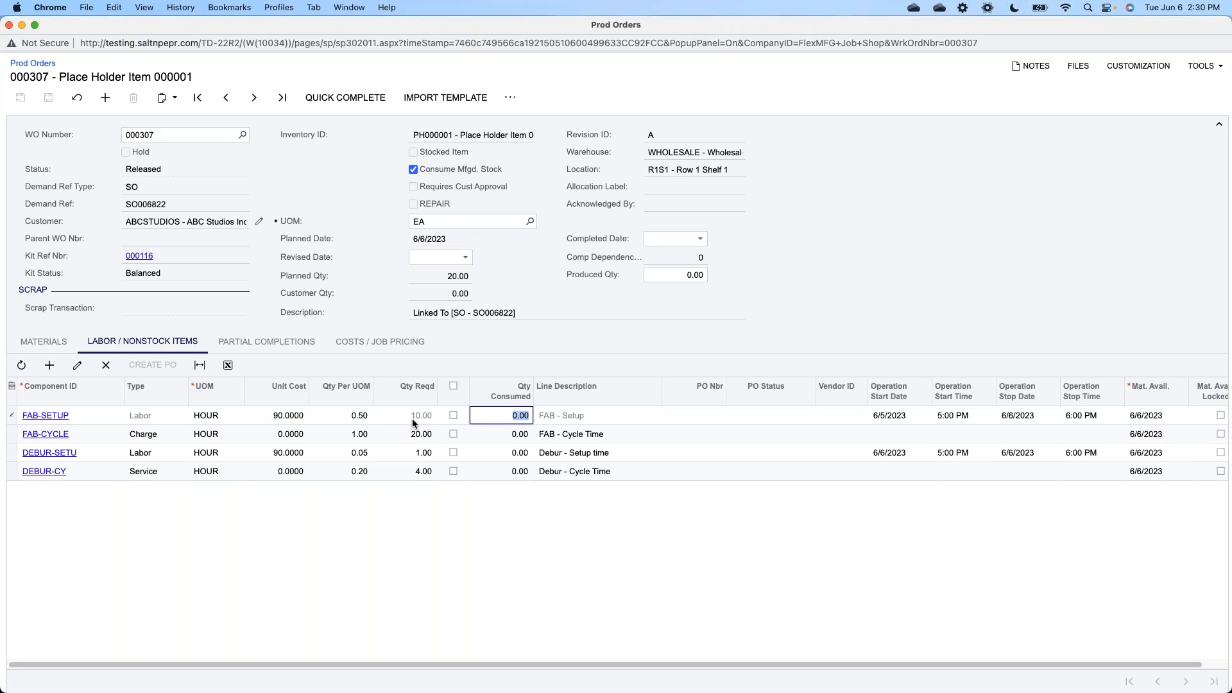
text(9)
key(Down)
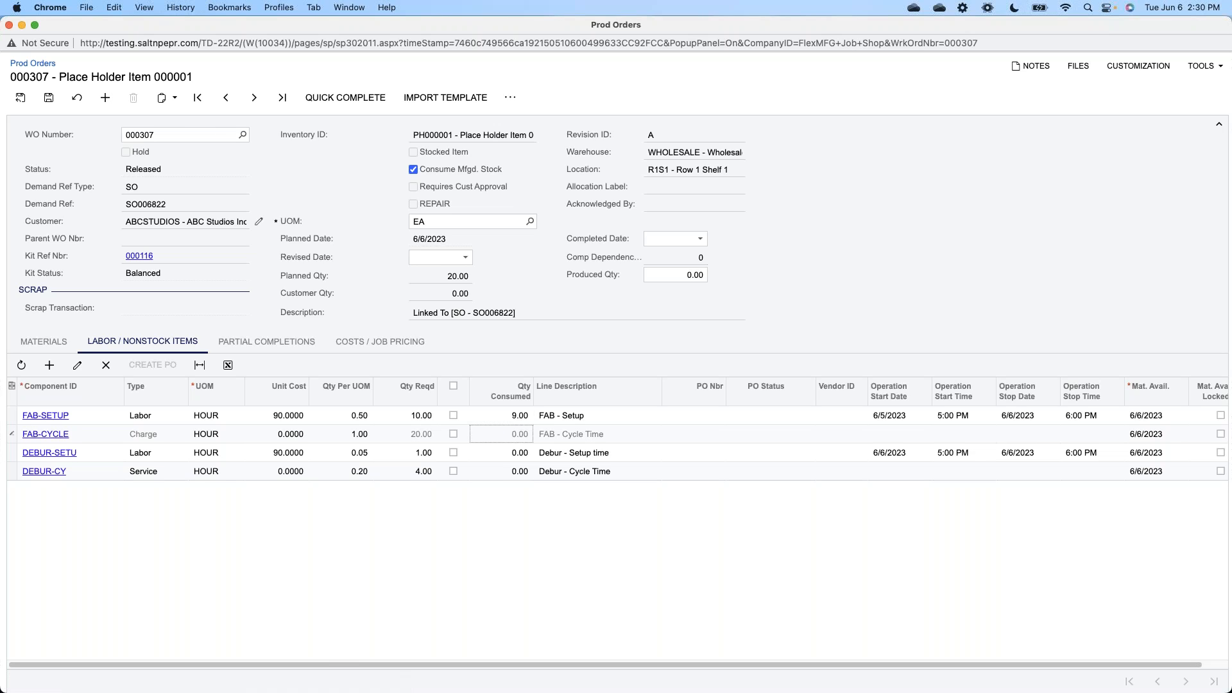
key(Down)
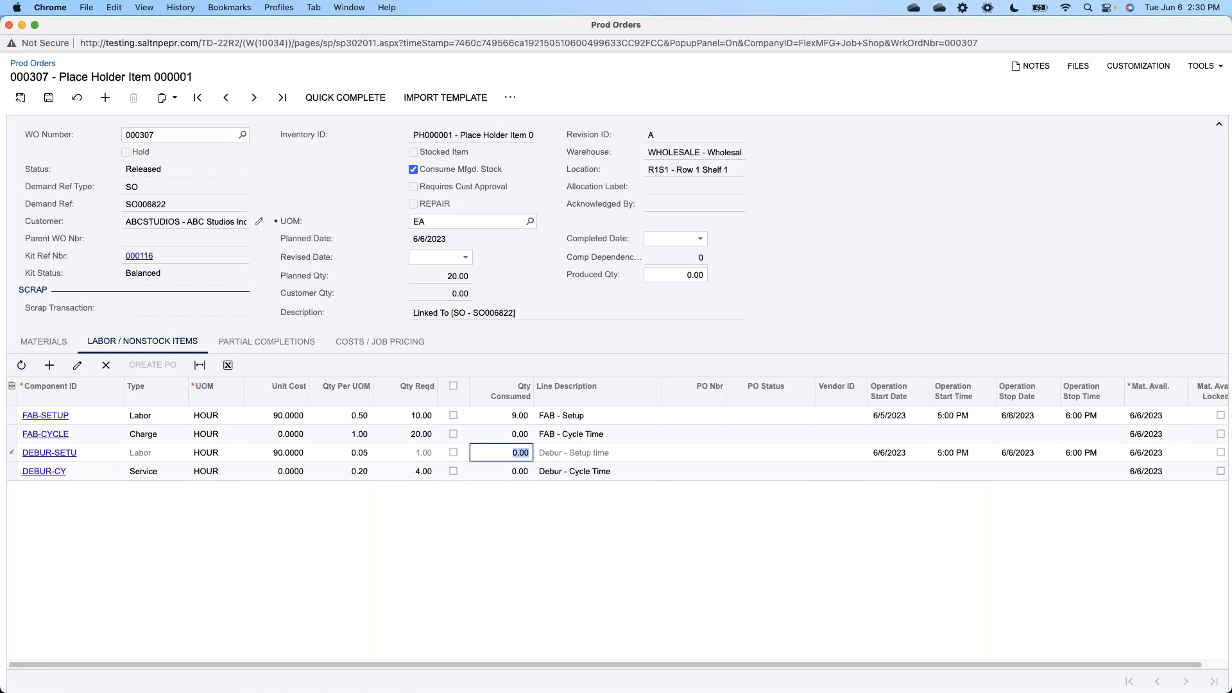
text(1)
key(Down)
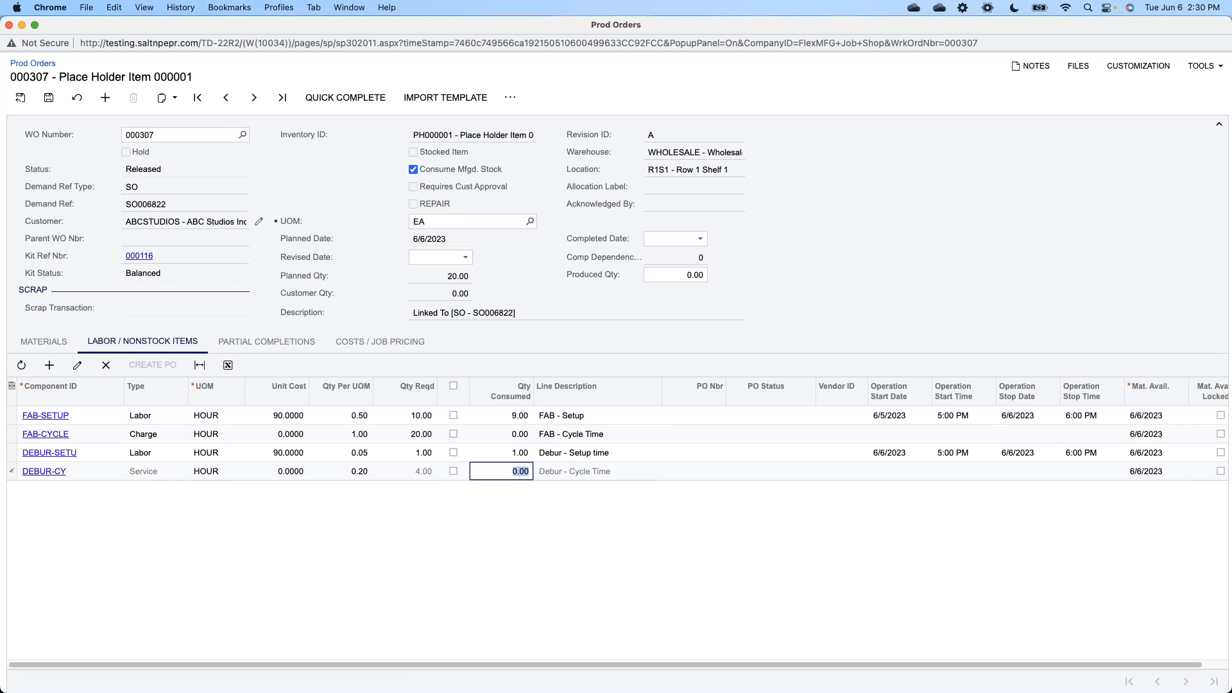
text(3)
click(50, 98)
Step: Set the production order's produced quantity to 20 and its completed date to 6/6/2023
click(693, 275)
text(20)
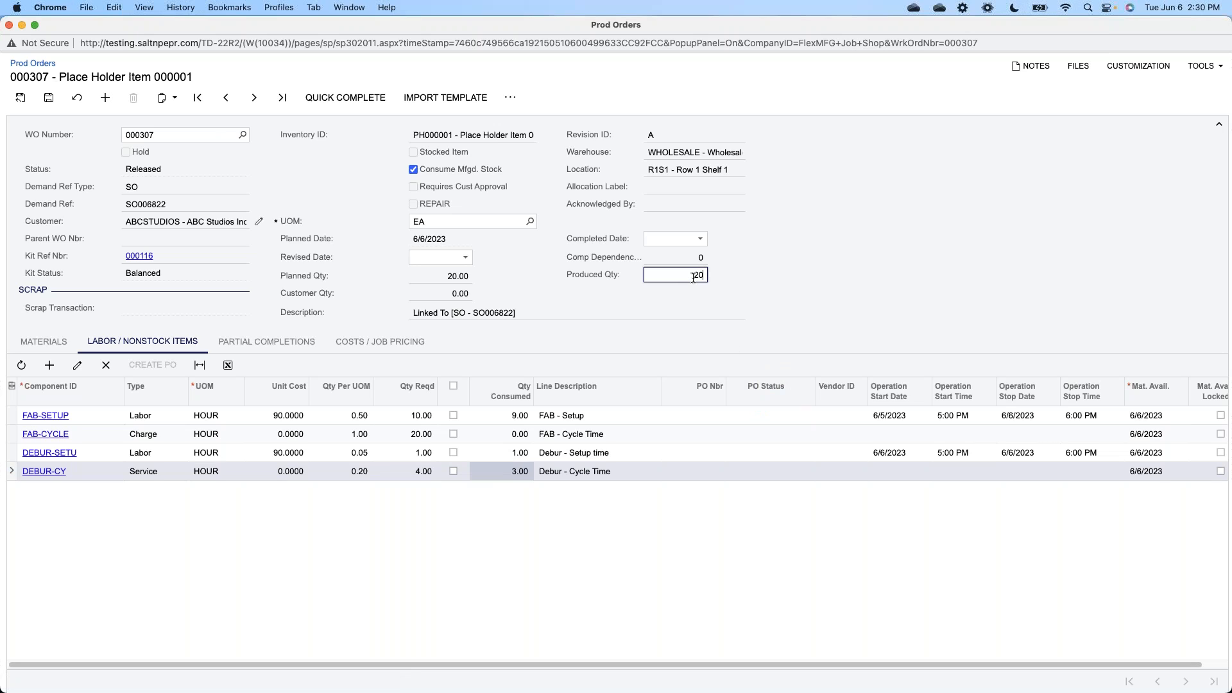
click(703, 243)
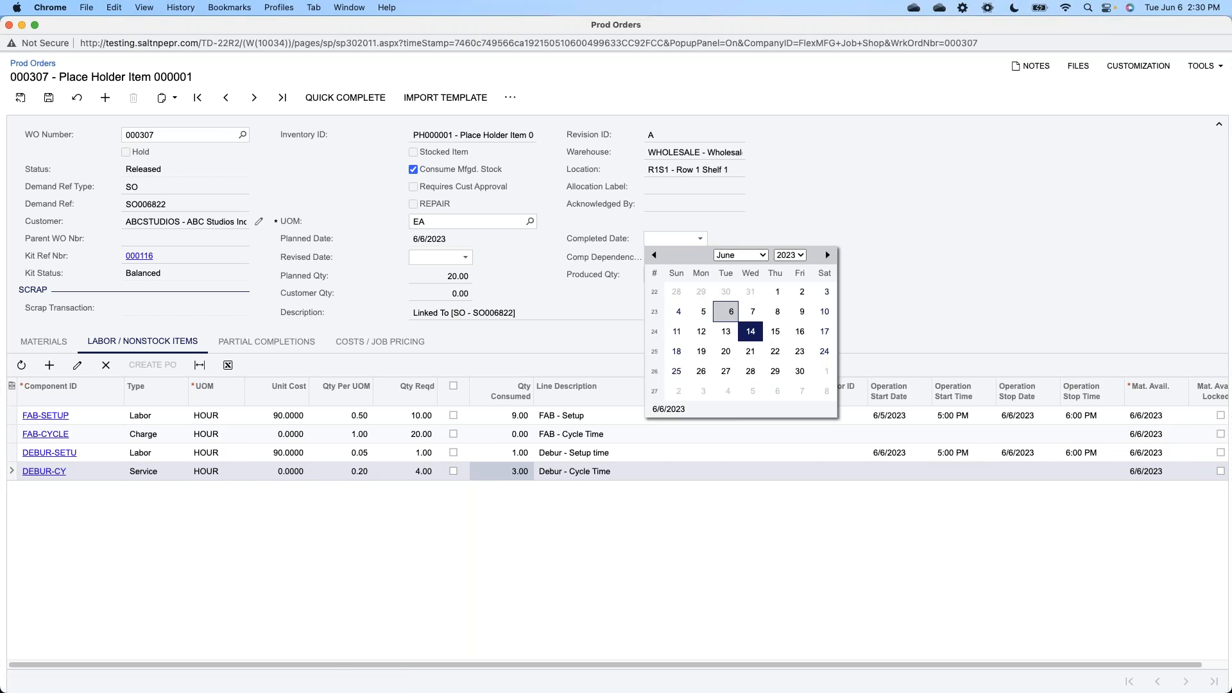
click(725, 312)
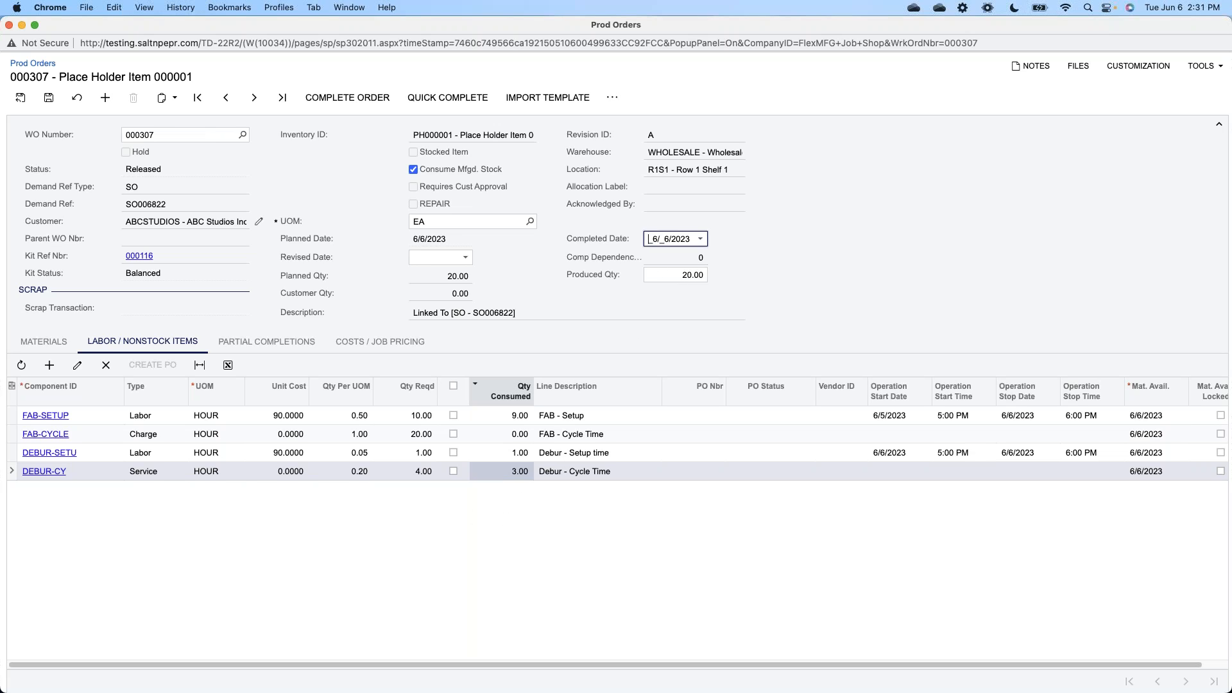
Step: Complete the Place Holder Item 000001 production order, accepting the lower consumed quantities
click(351, 106)
click(351, 105)
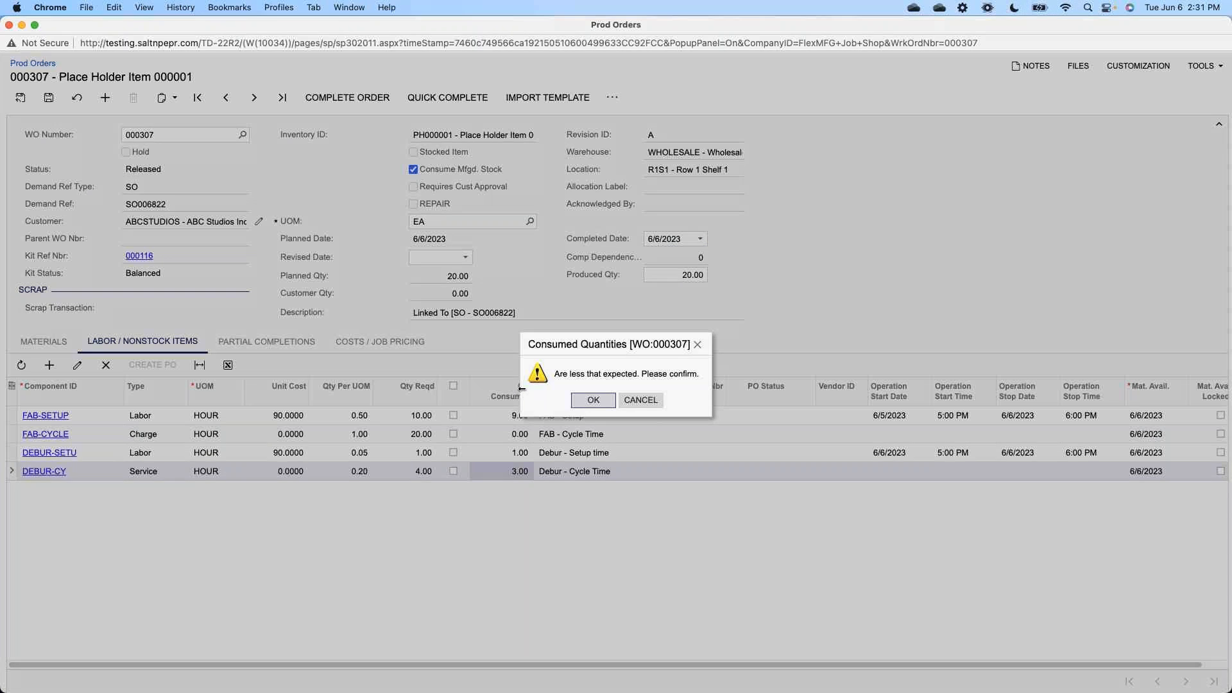
click(578, 408)
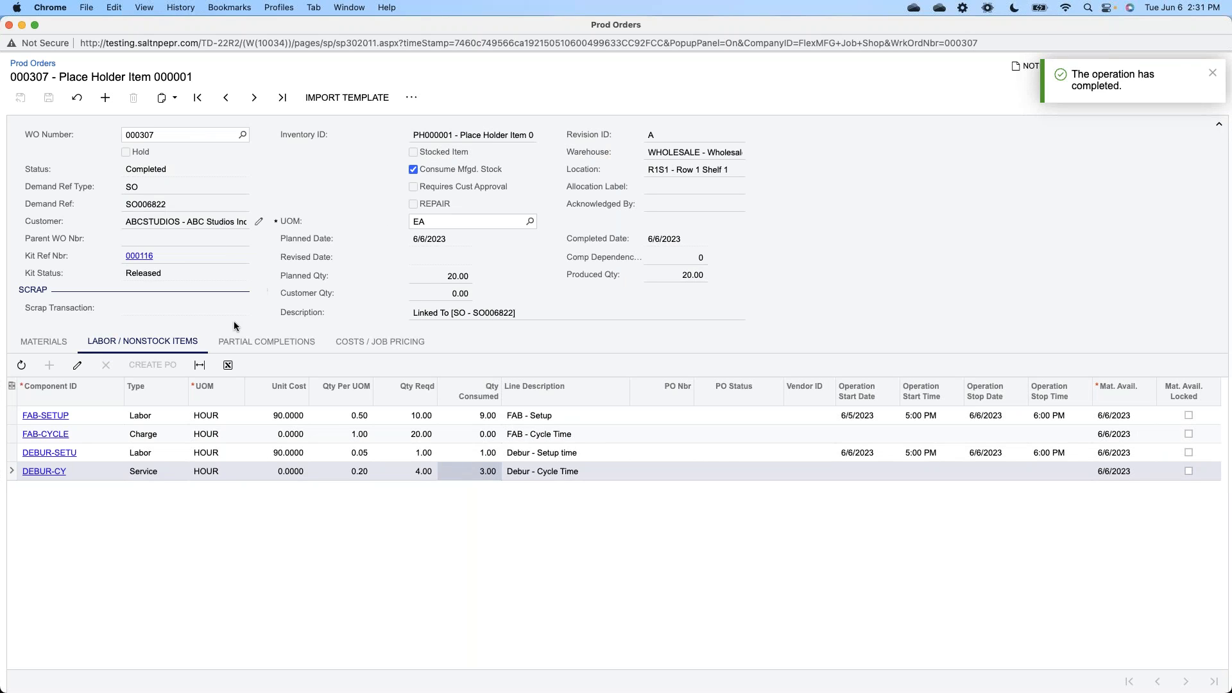
Step: Examine the consumed materials and the actual costs and variances of the completed production order
click(45, 342)
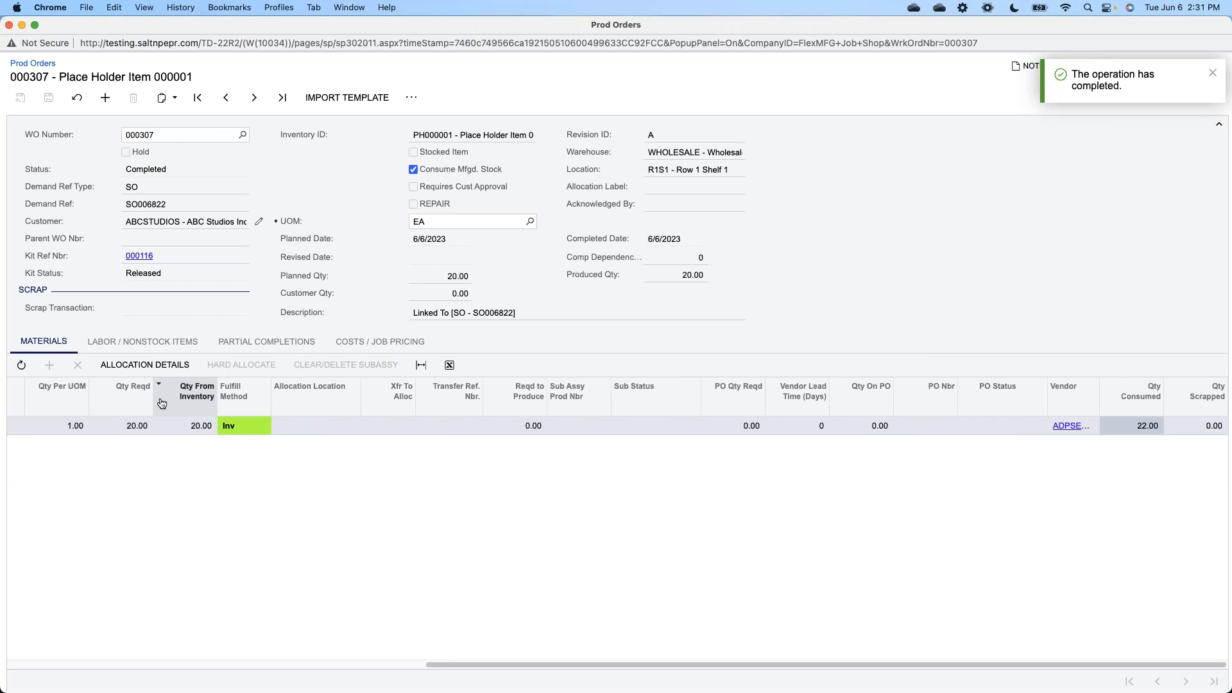
click(360, 348)
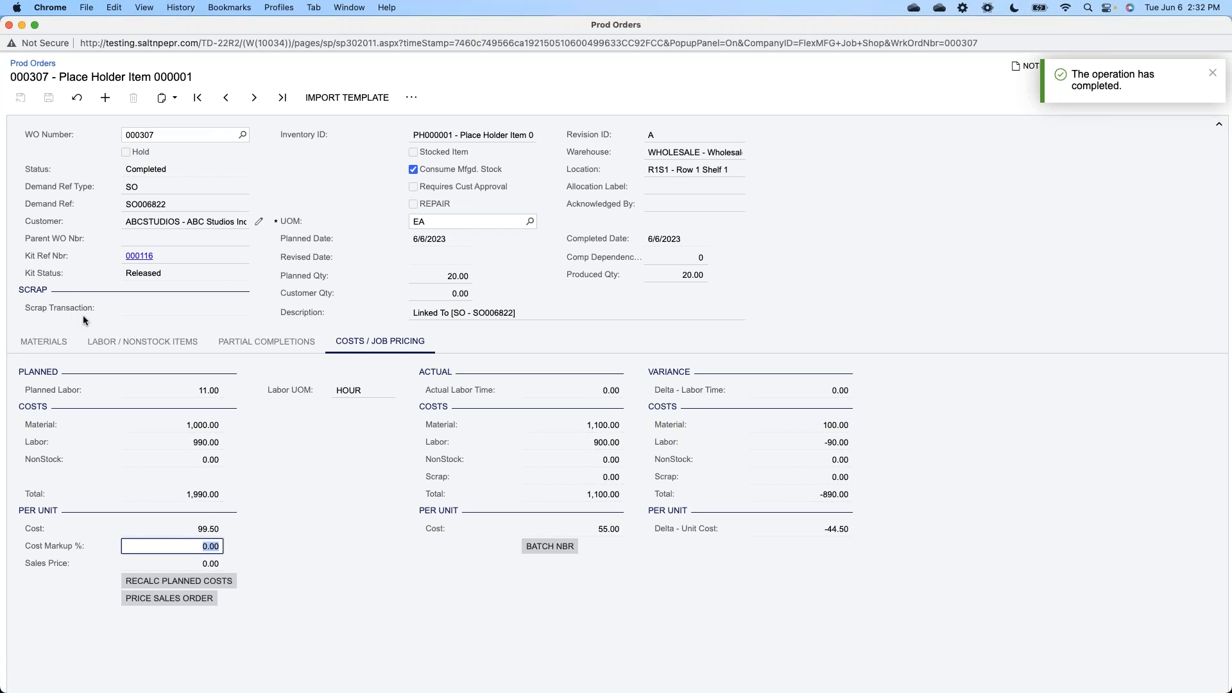
click(37, 348)
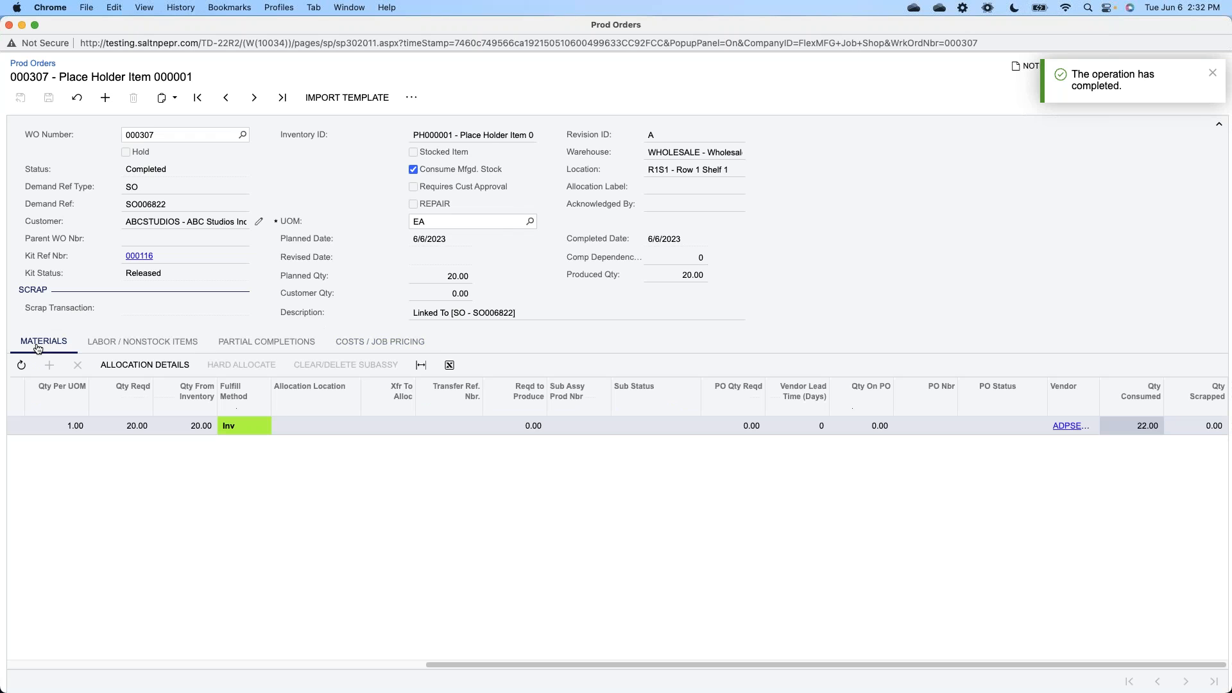
Step: Close the production order window and reload the ABC Studios Inc sales order
click(9, 26)
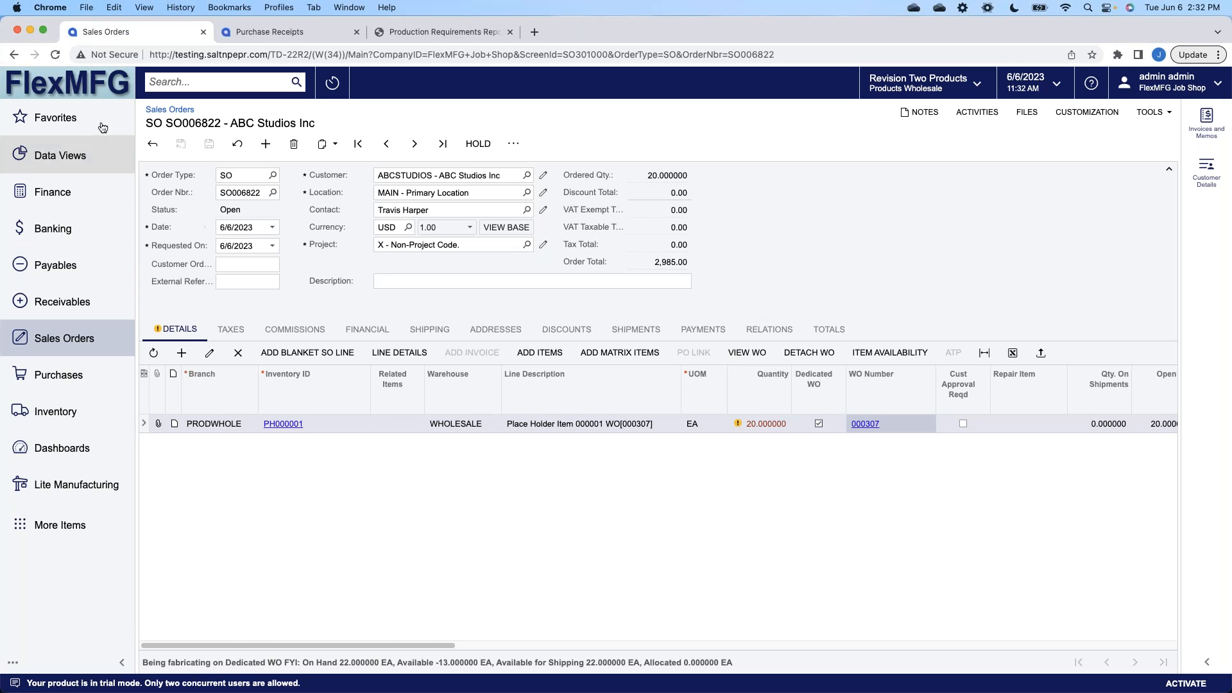
click(53, 60)
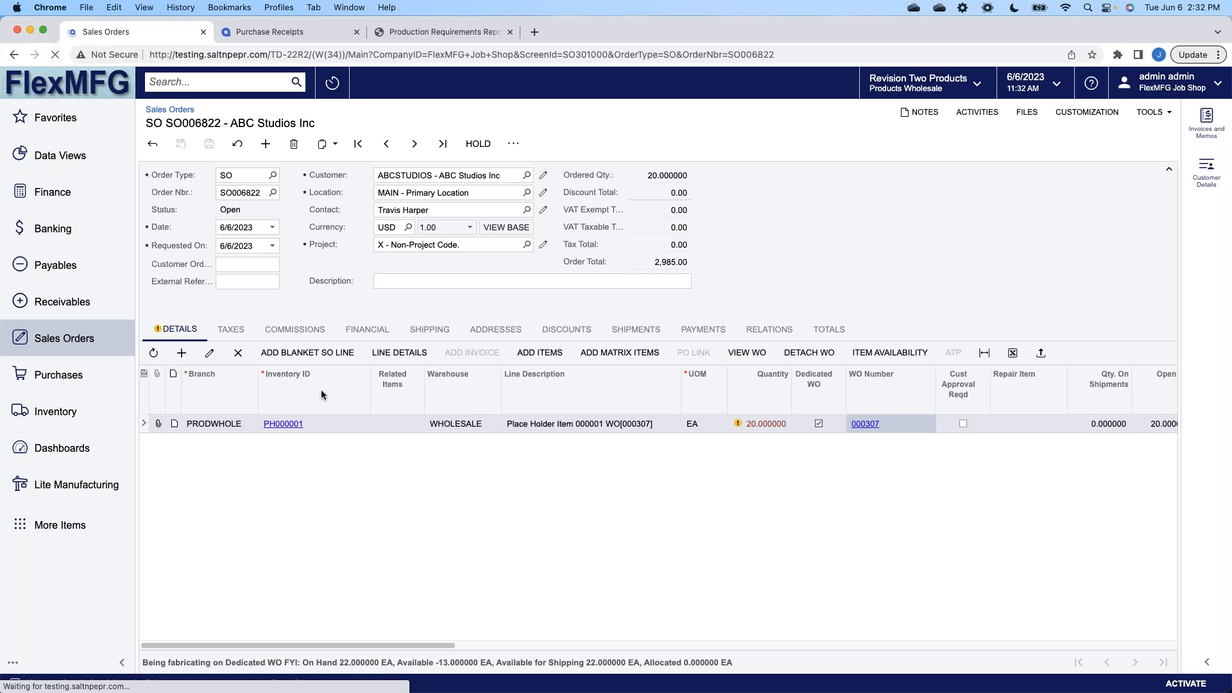